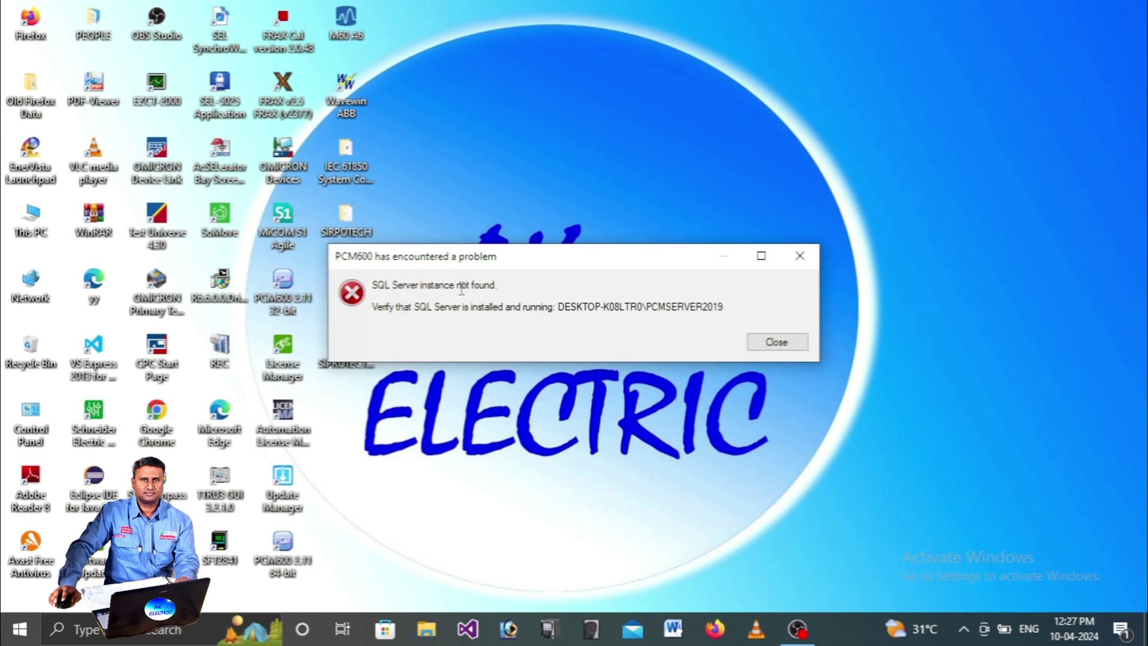
# Dismiss the PCM600 SQL Server error and launch SQL Server 2019 Configuration Manager via a SQL search
pyautogui.click(777, 341)
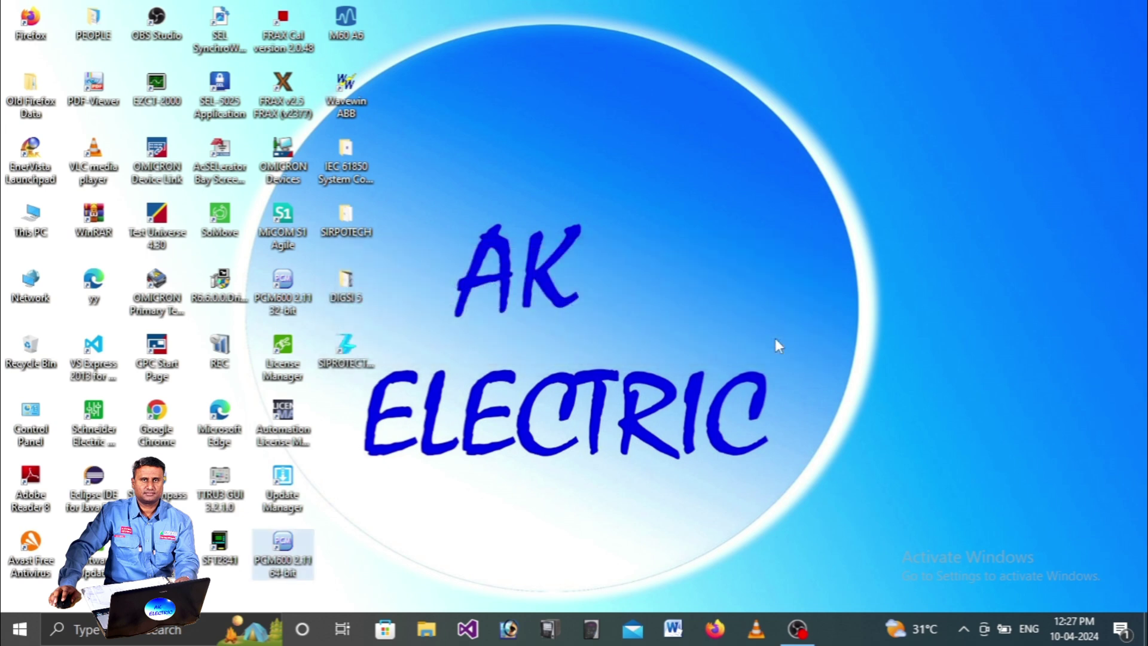
pyautogui.click(141, 634)
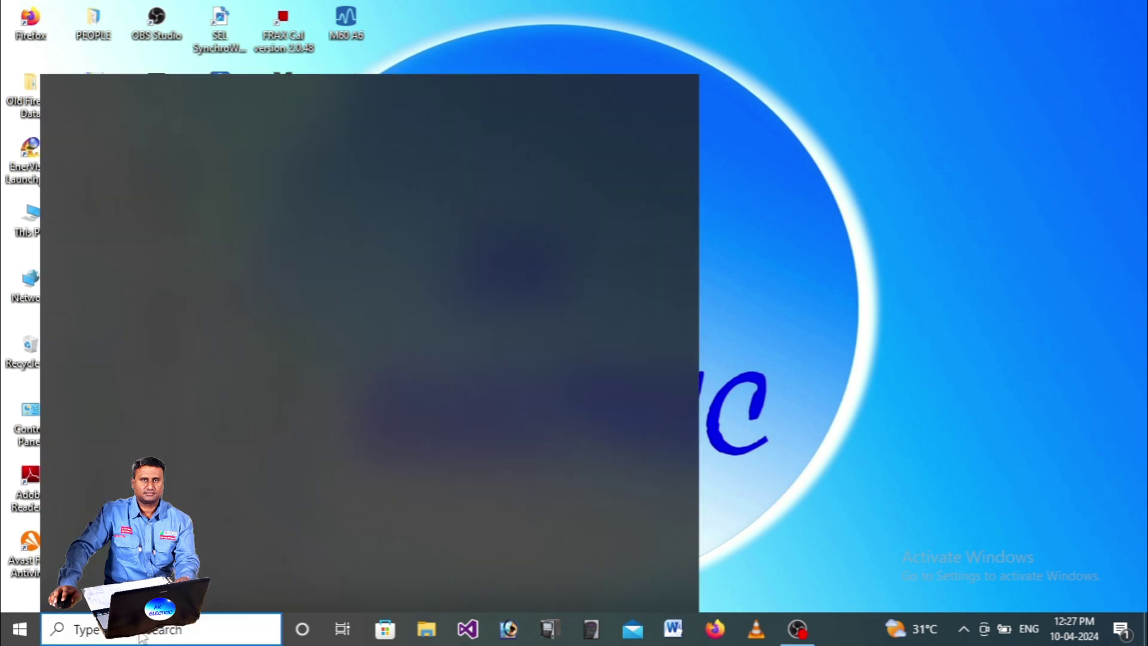
pyautogui.write('SQL')
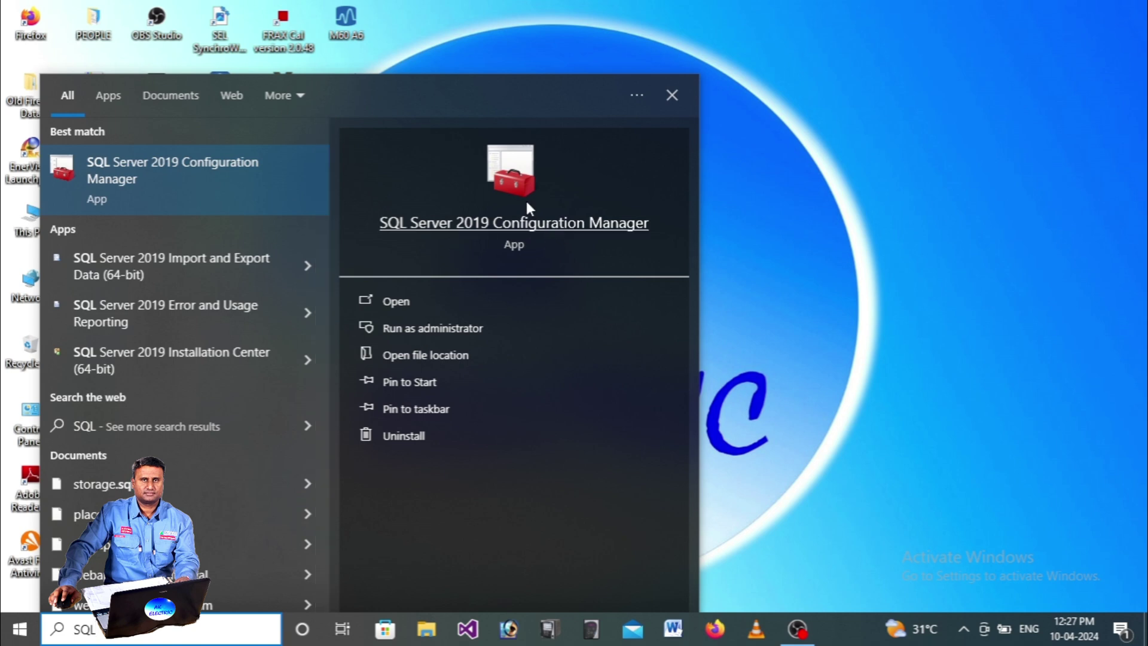
pyautogui.click(517, 222)
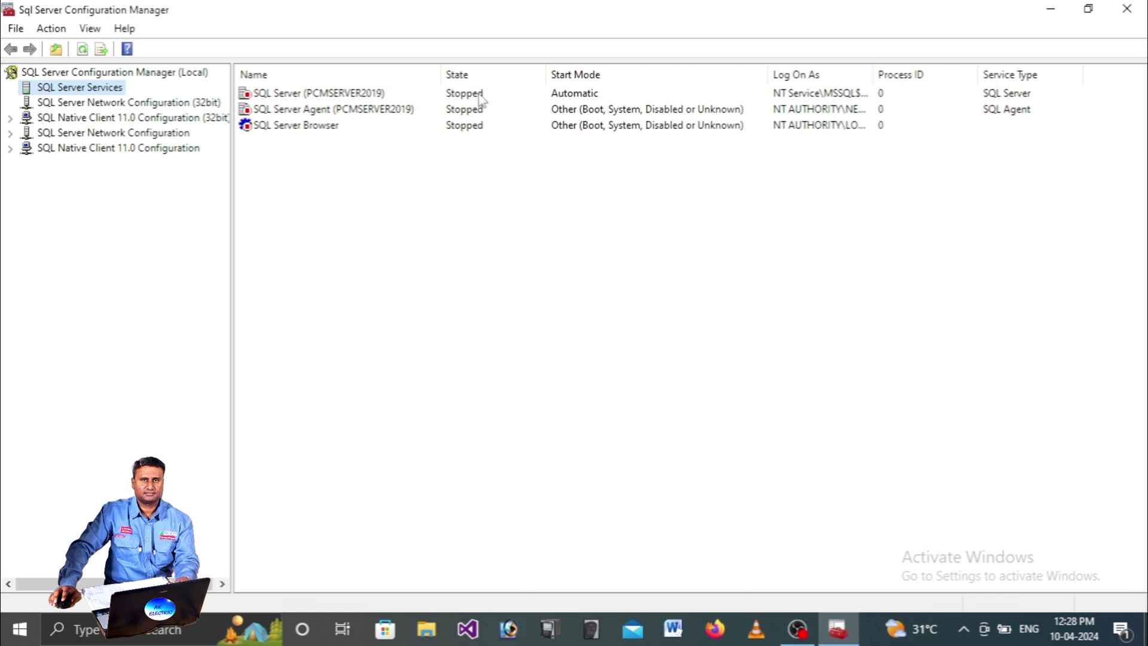
# Start the SQL Server (PCMSERVER2019) service, then close Configuration Manager
pyautogui.click(381, 97)
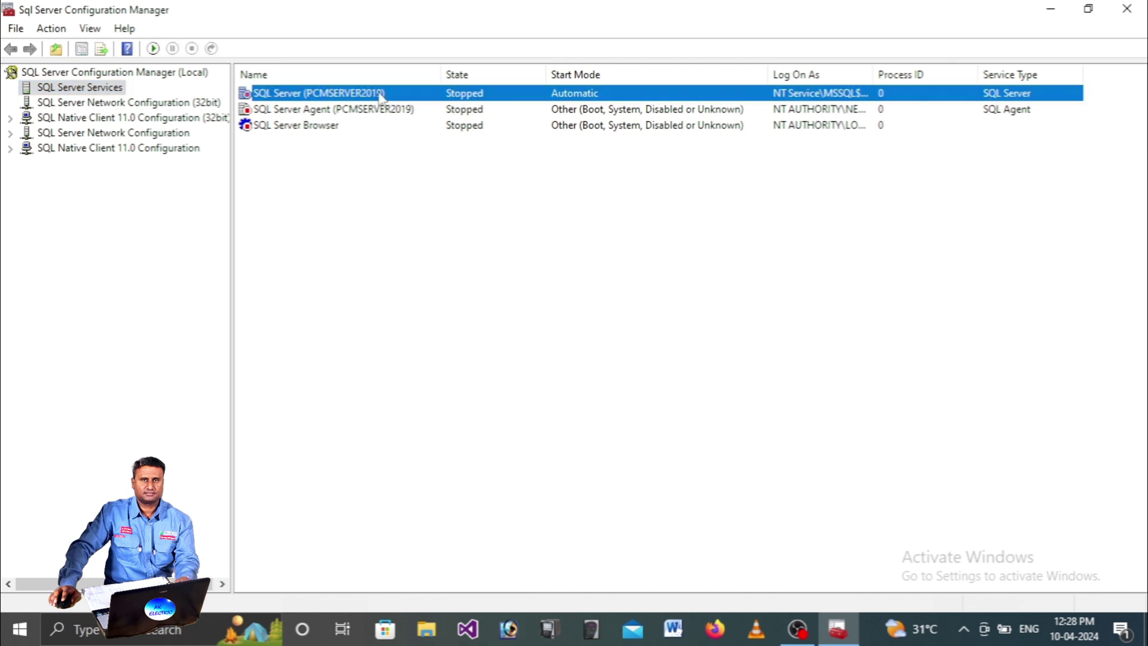
pyautogui.rightClick(396, 91)
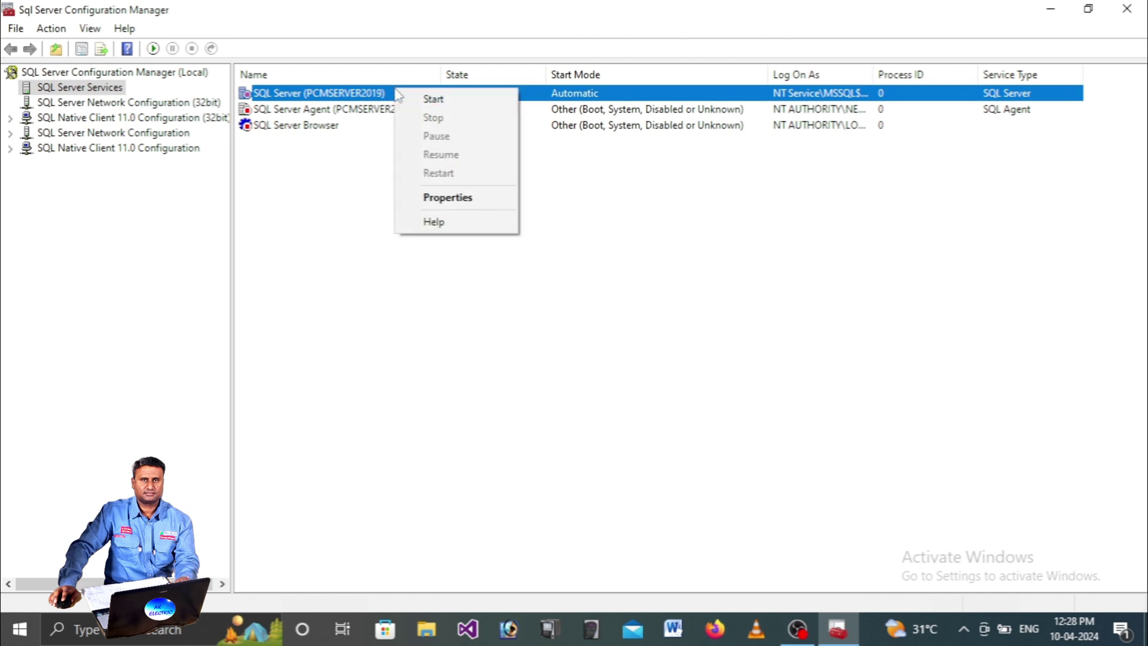
pyautogui.click(429, 100)
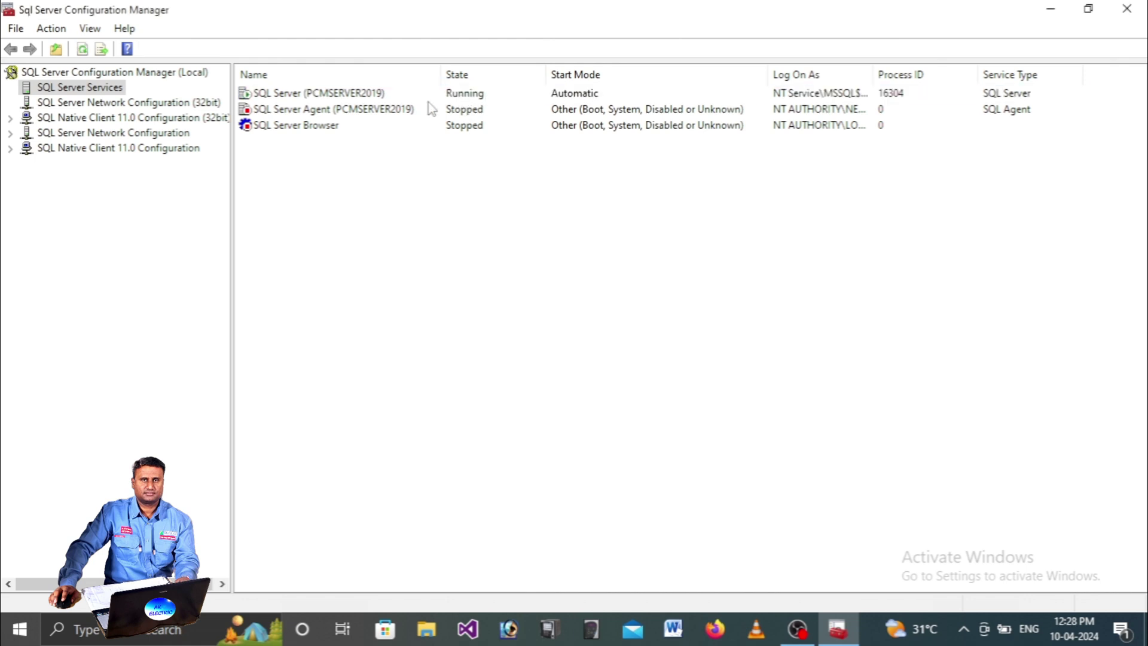
pyautogui.click(477, 97)
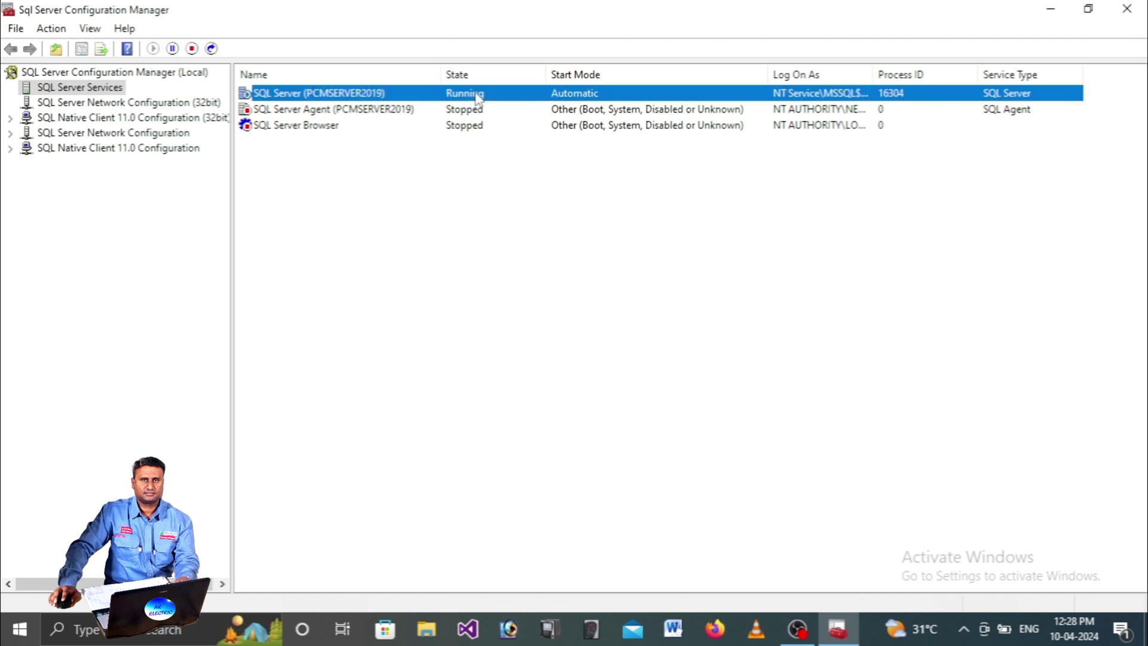
pyautogui.click(514, 200)
pyautogui.click(1124, 10)
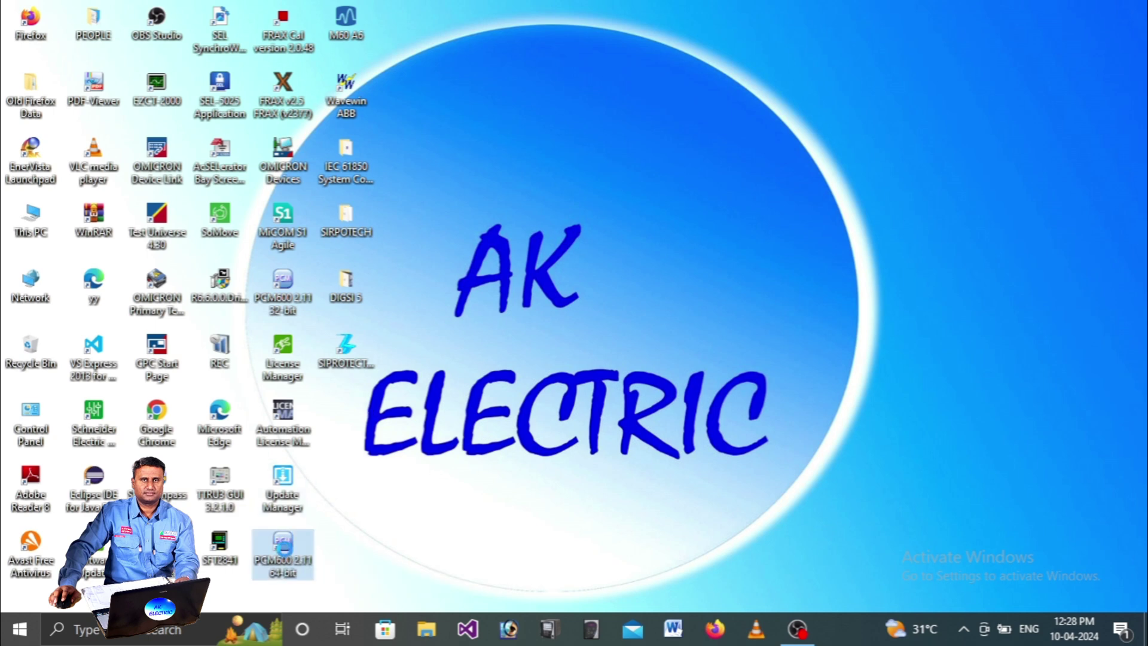
# Launch PCM600 2.11 64-bit from its desktop shortcut
pyautogui.rightClick(287, 556)
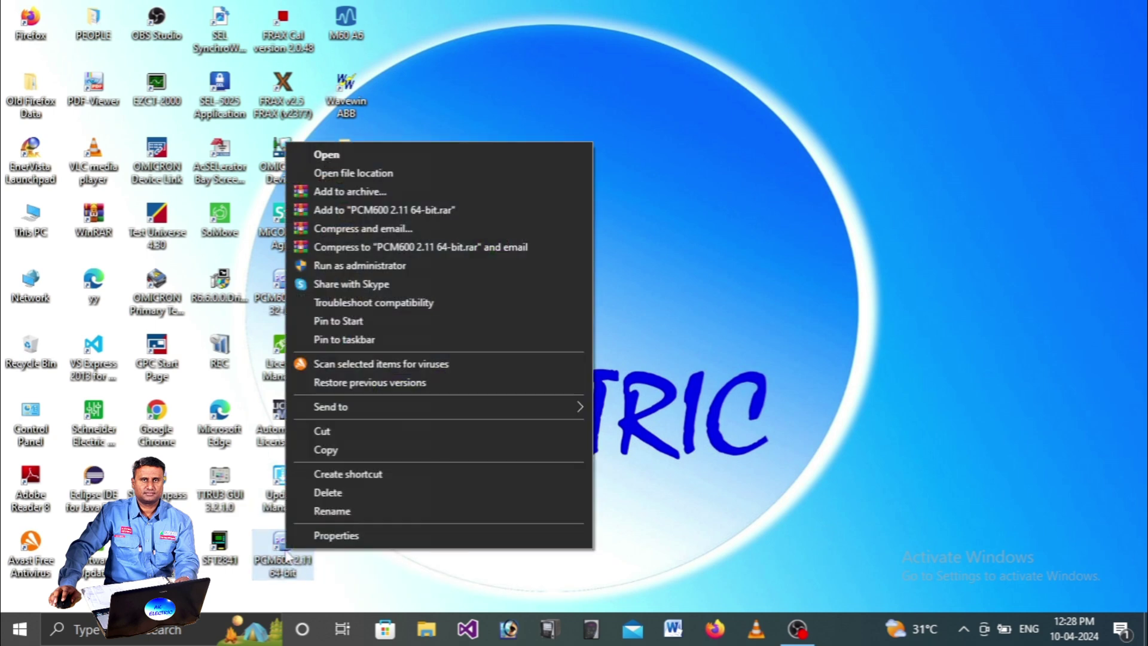
pyautogui.click(341, 155)
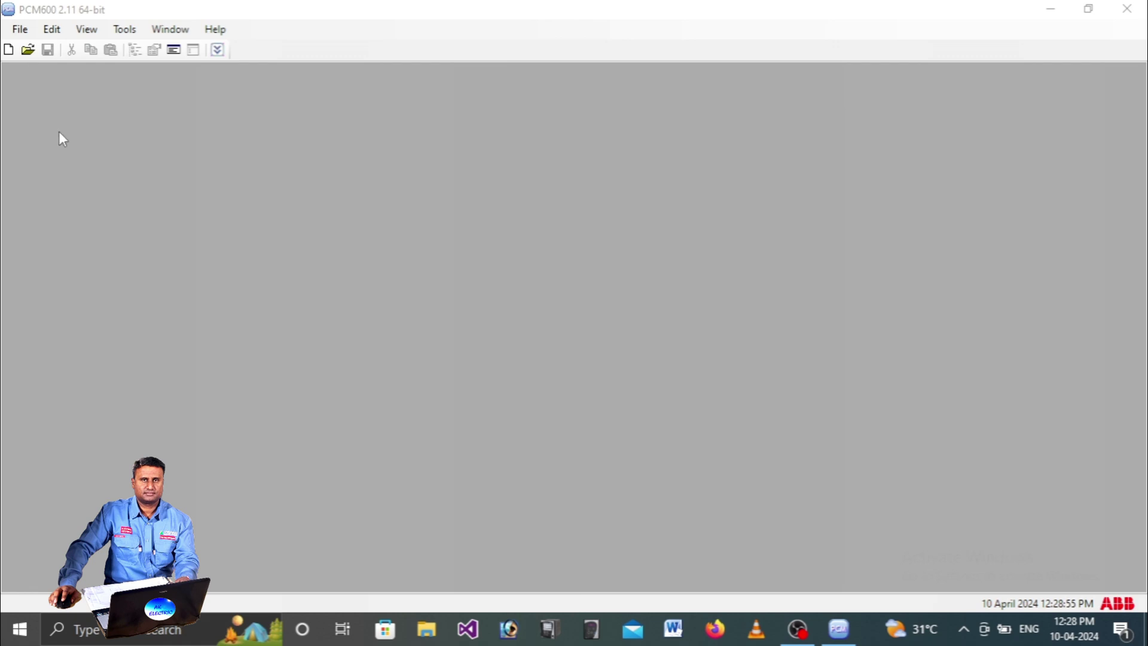
# Create a new PCM600 project named 'AK ELECTRIC'
pyautogui.click(21, 29)
pyautogui.click(49, 48)
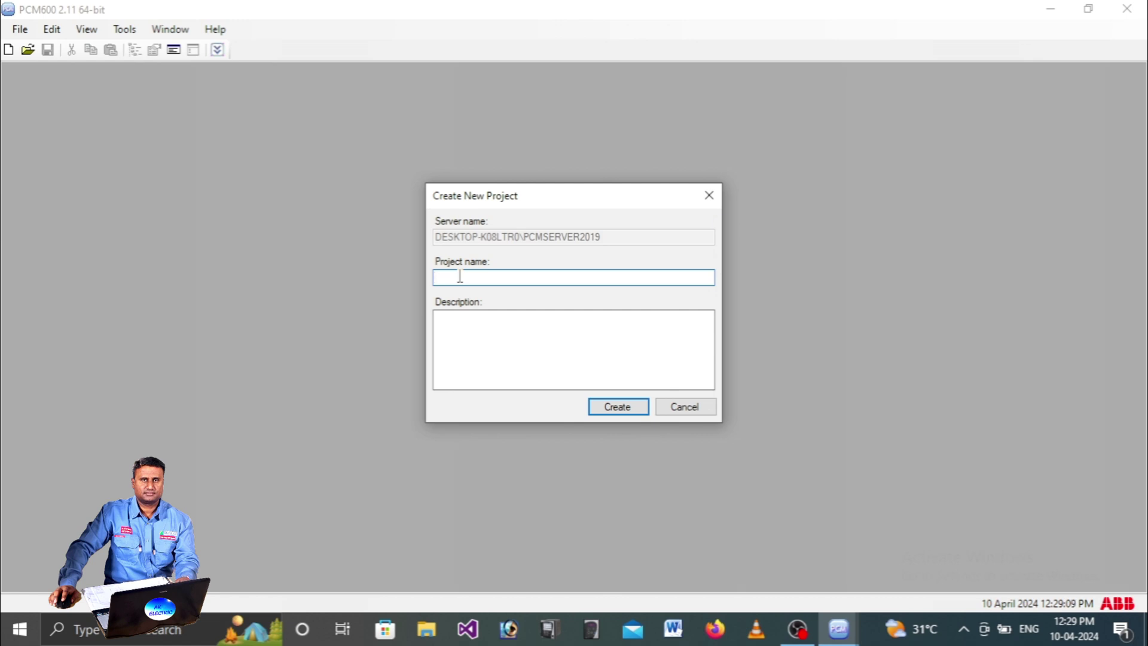
pyautogui.write('AK ELECTRIC')
pyautogui.click(629, 407)
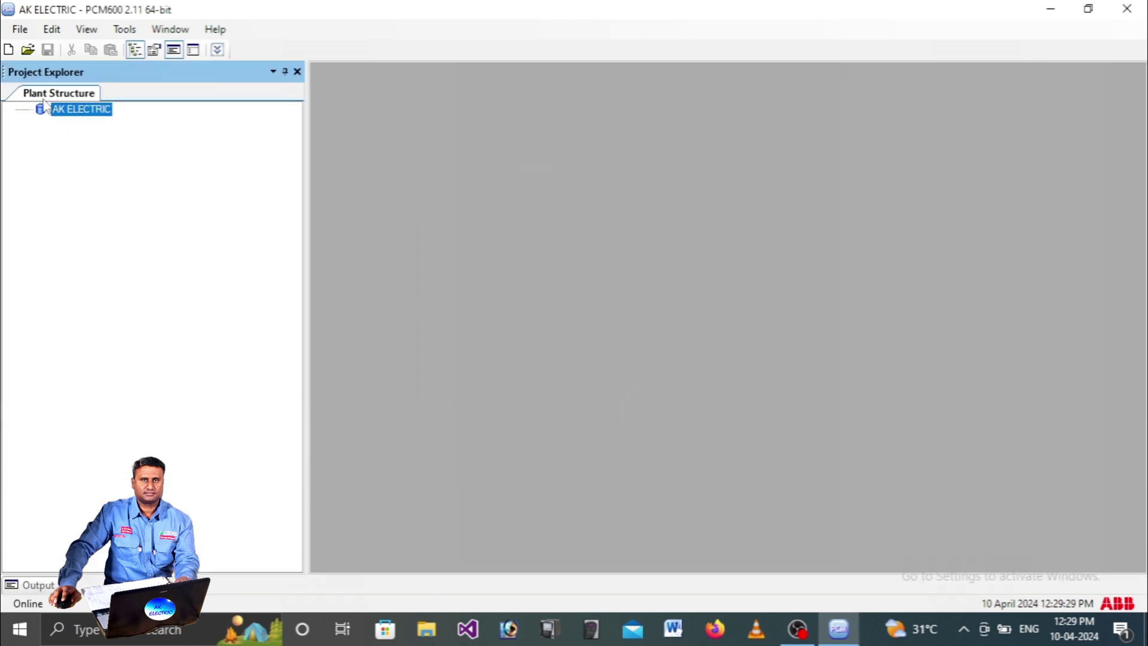
# Add a Substation under AK ELECTRIC and a Voltage Level under the Substation
pyautogui.rightClick(92, 114)
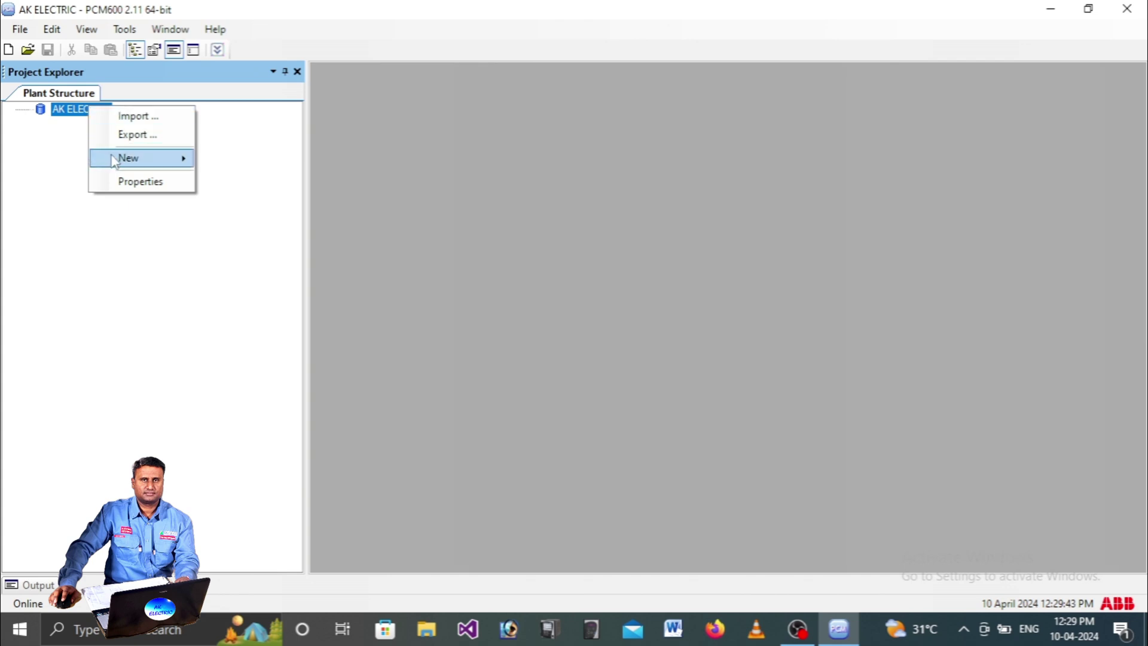
pyautogui.moveTo(140, 157)
pyautogui.moveTo(241, 161)
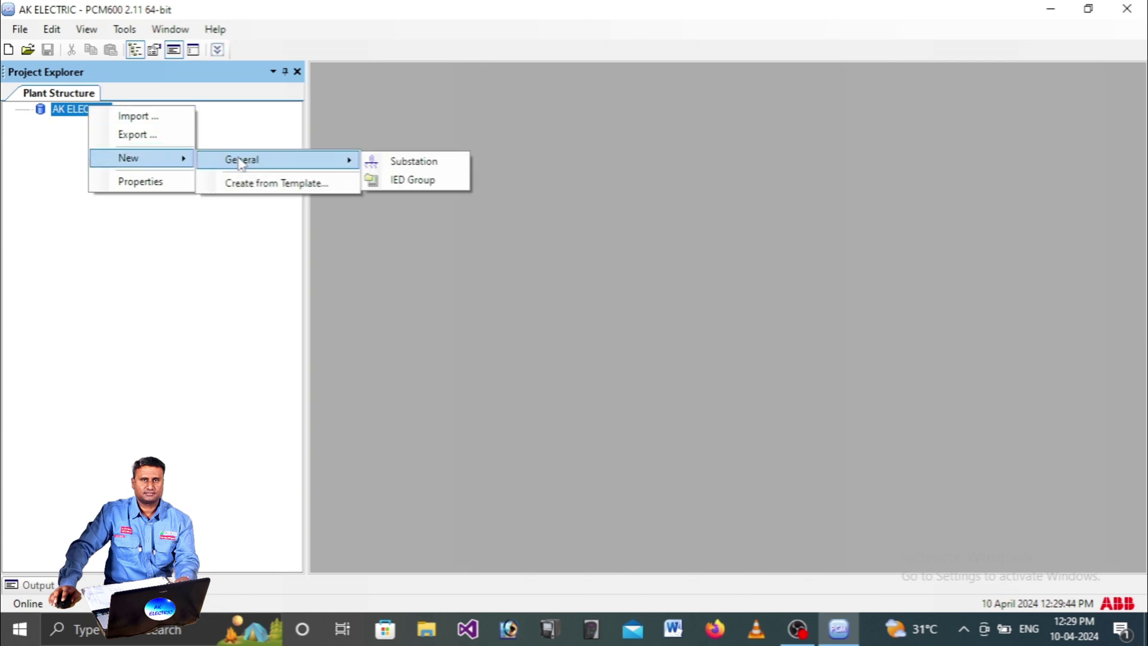
pyautogui.click(430, 160)
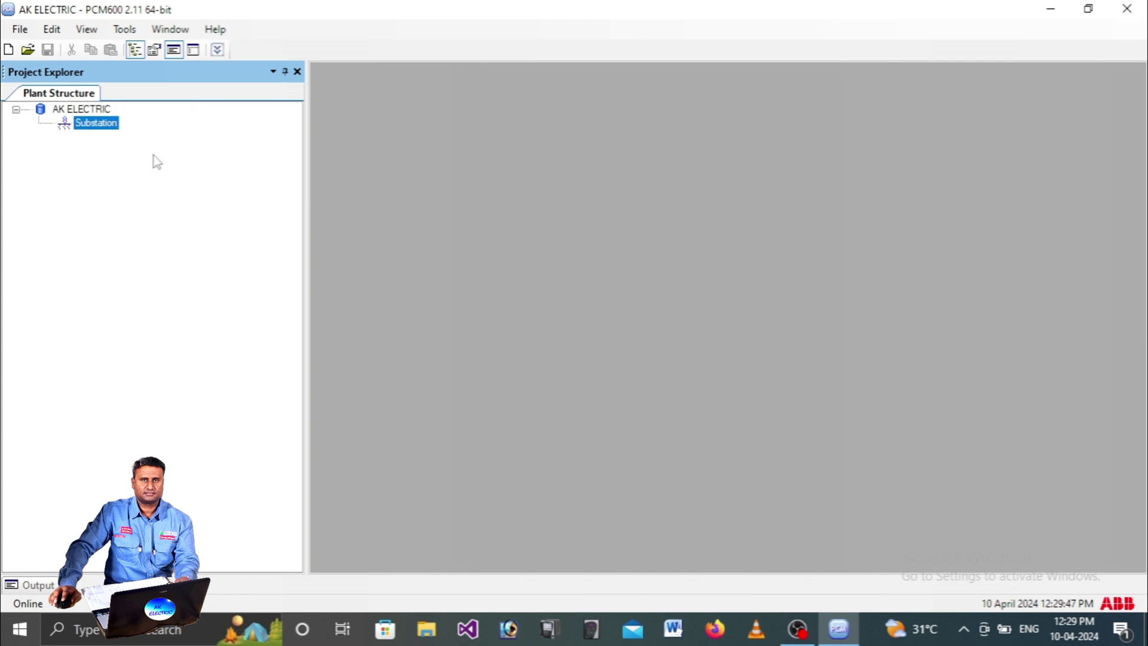
pyautogui.rightClick(108, 128)
pyautogui.moveTo(162, 335)
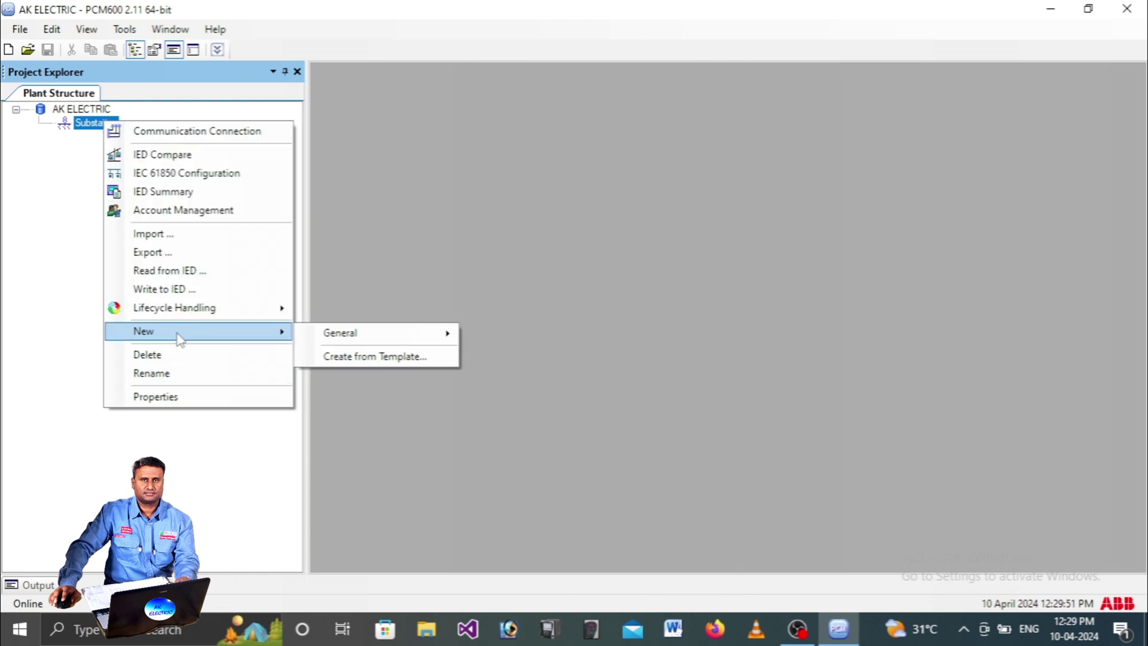
pyautogui.moveTo(359, 333)
pyautogui.click(561, 332)
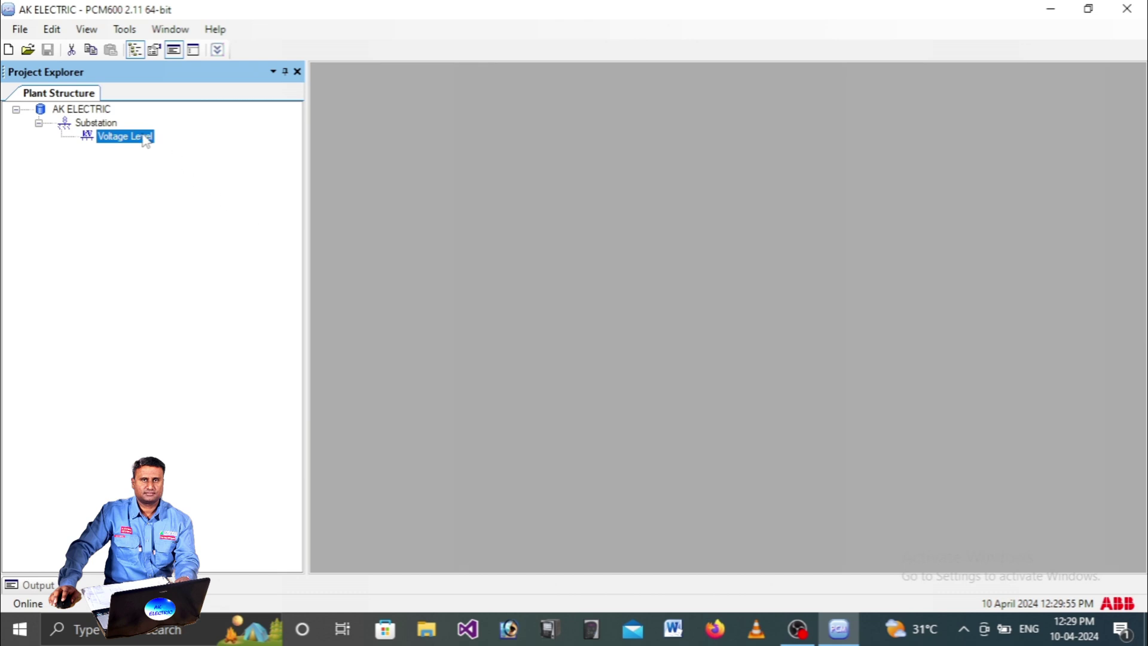
# Add a Bay under the Voltage Level
pyautogui.rightClick(145, 138)
pyautogui.moveTo(207, 329)
pyautogui.moveTo(358, 329)
pyautogui.click(533, 325)
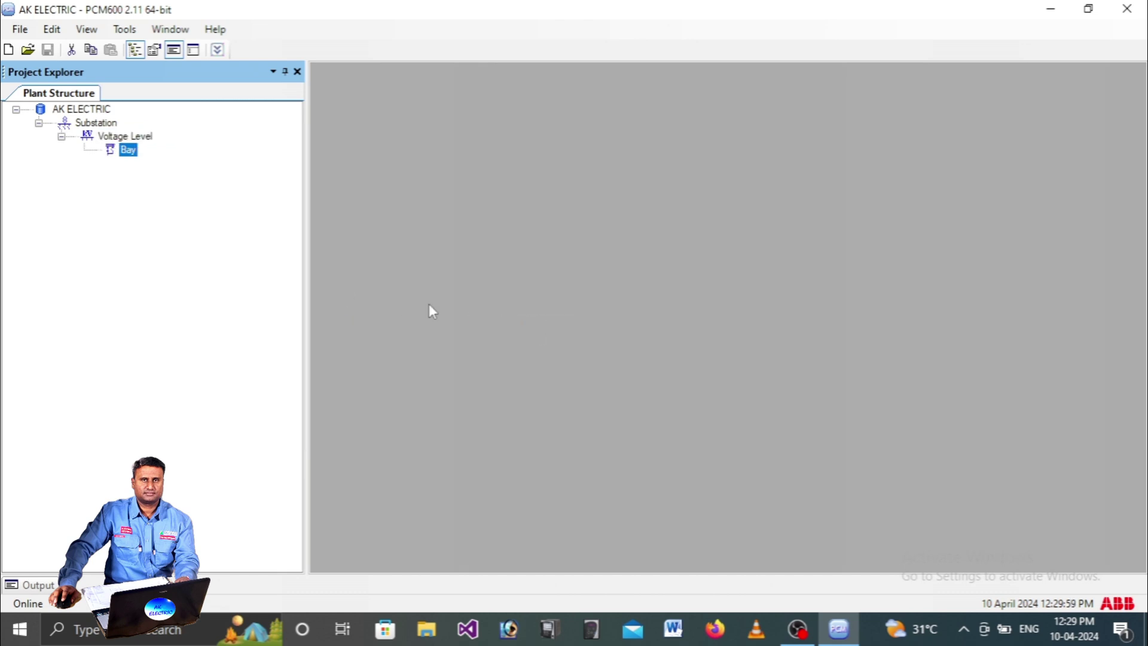
pyautogui.click(100, 124)
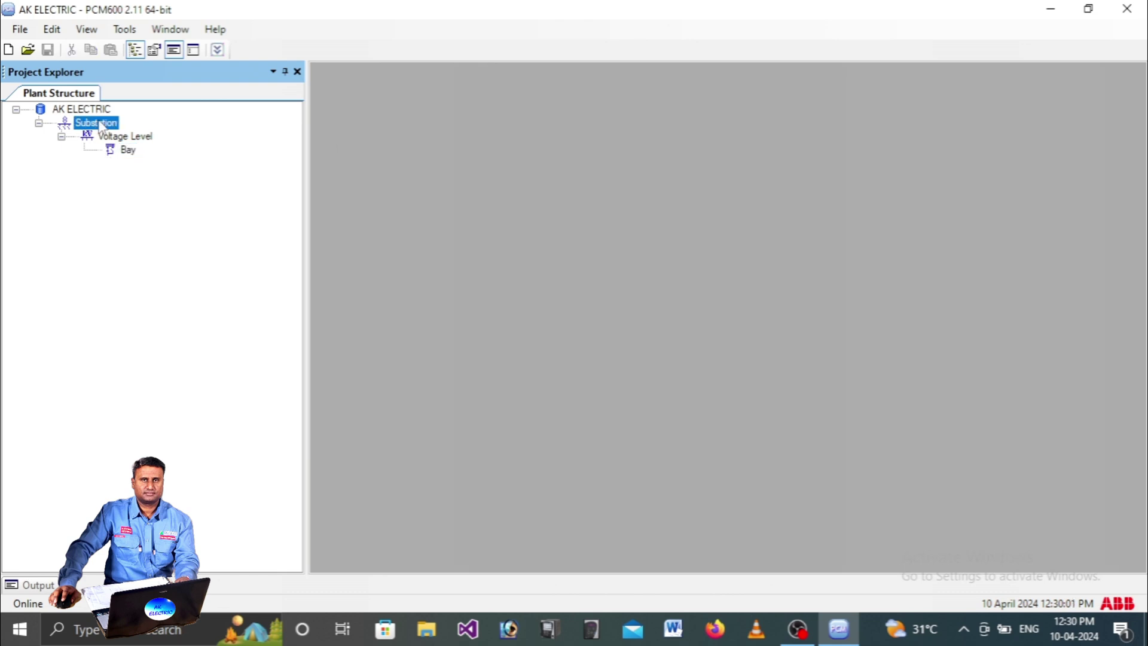
# Rename the Substation to '100 SUBSTATION'
pyautogui.rightClick(100, 123)
pyautogui.click(146, 396)
pyautogui.write('100 SUN')
pyautogui.press('BackSpace')
pyautogui.write('BSTATION')
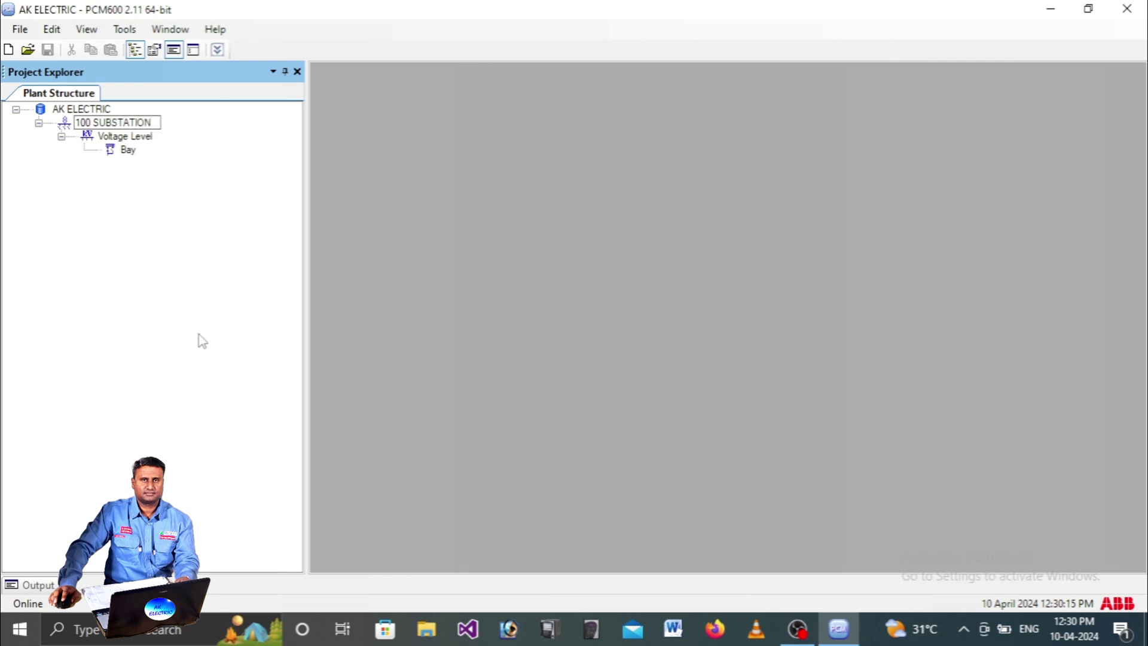
pyautogui.press('Return')
# Rename the Voltage Level to '6.6kV'
pyautogui.click(138, 139)
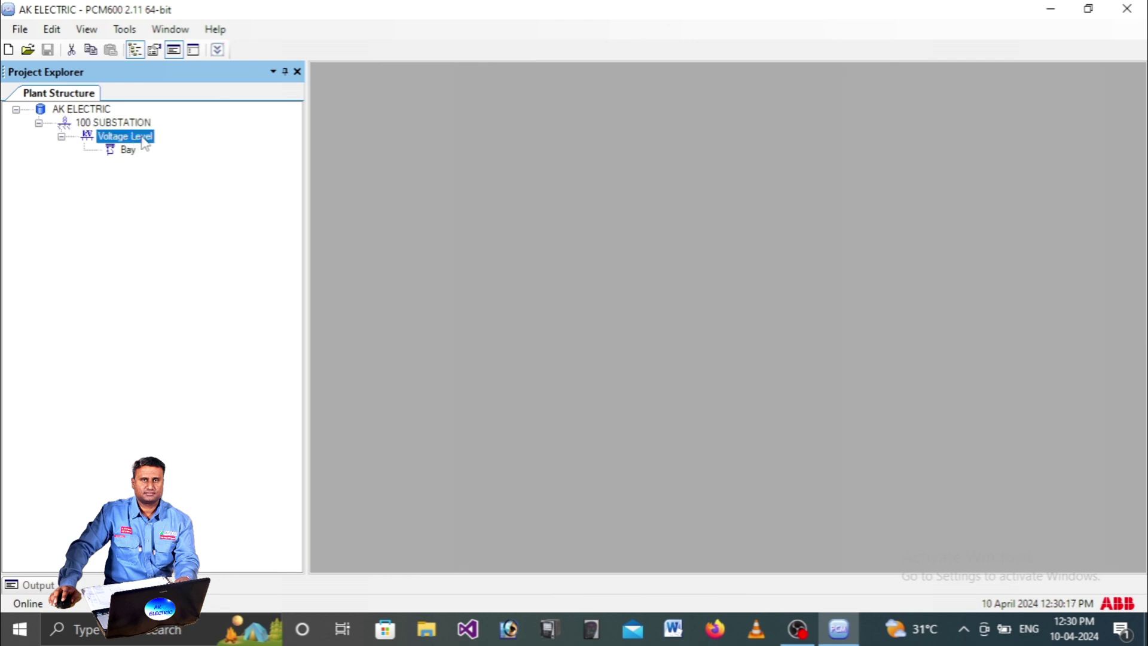
pyautogui.rightClick(143, 139)
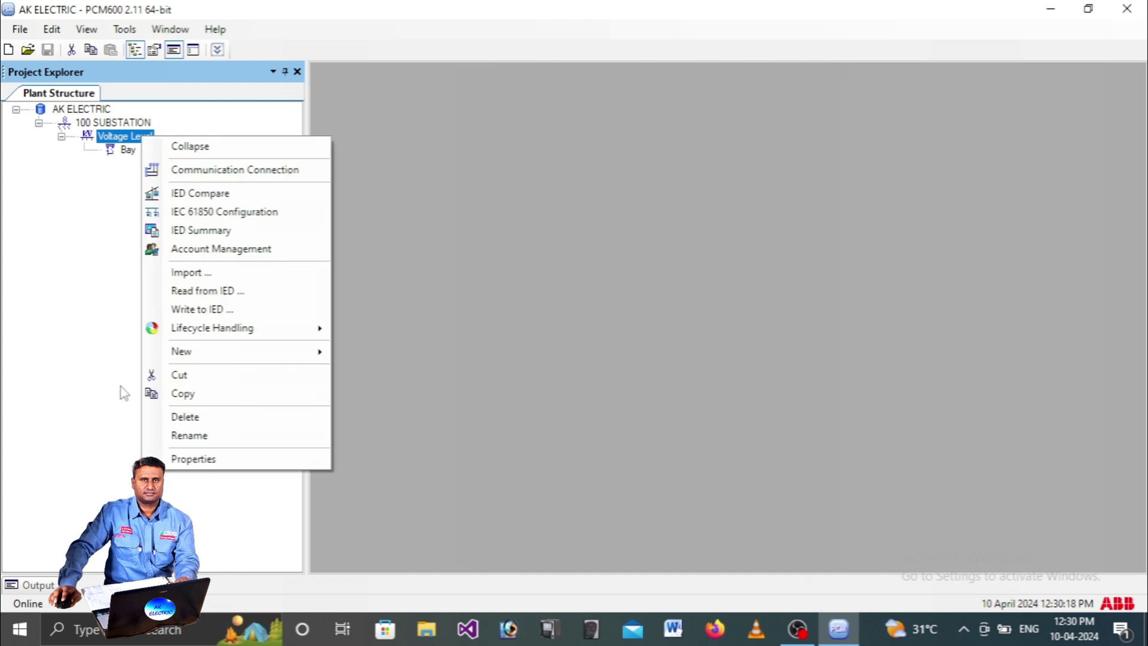
pyautogui.click(173, 437)
pyautogui.write('6.6')
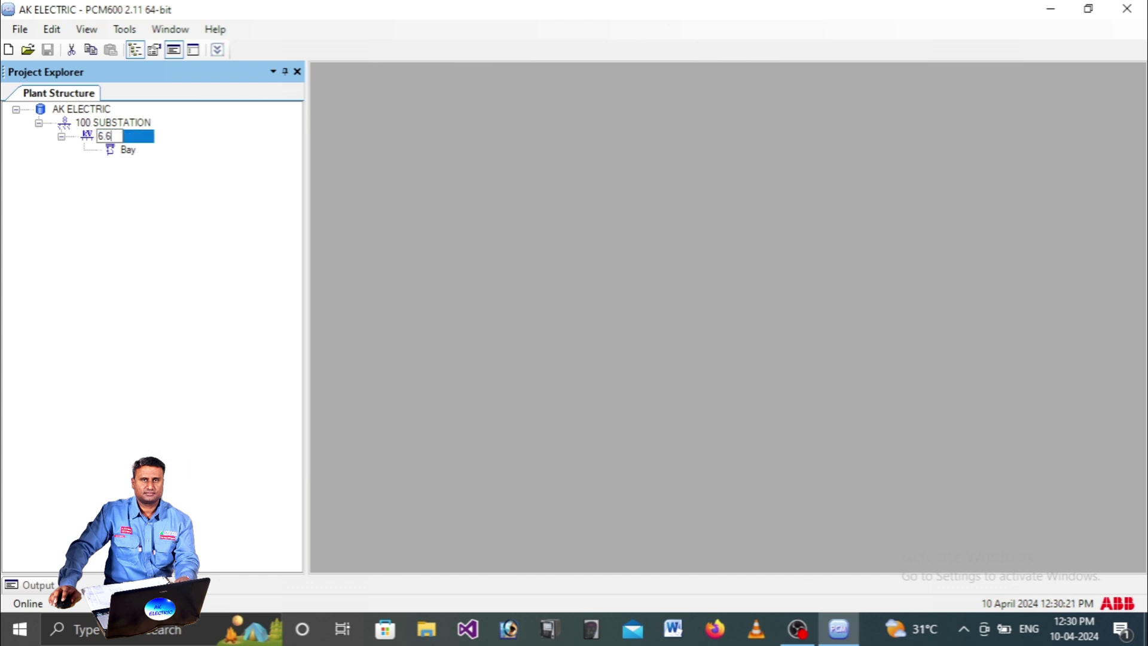
pyautogui.write('kV')
pyautogui.press('Return')
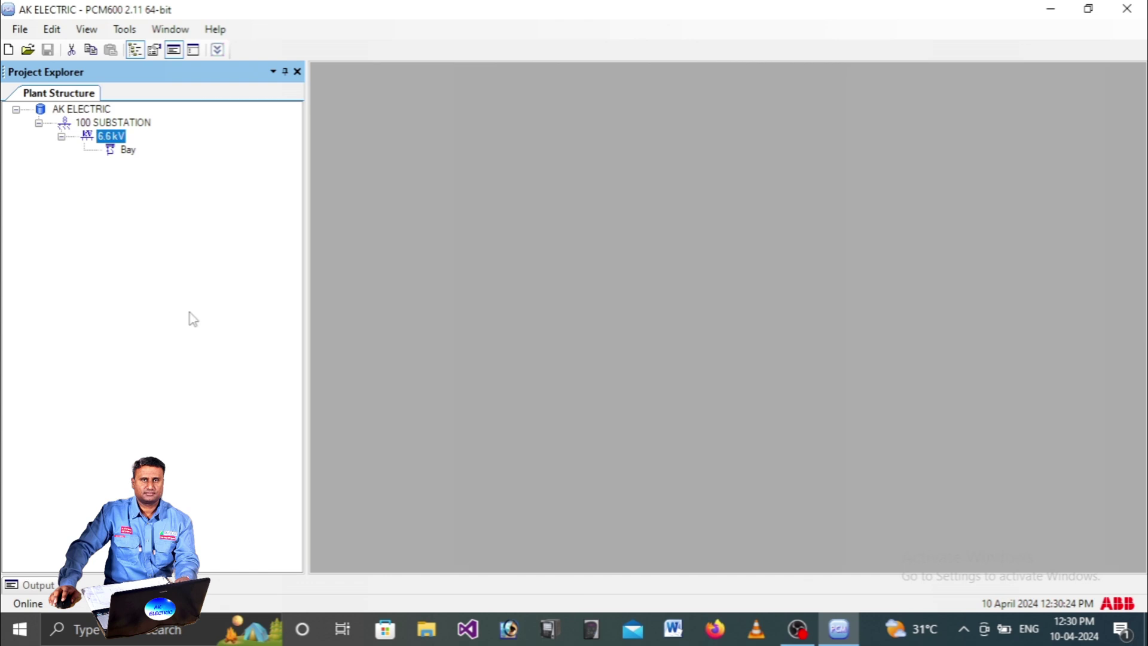
# Rename the Bay to 'KM-100-120 B' and check the renamed plant tree
pyautogui.click(128, 151)
pyautogui.rightClick(128, 150)
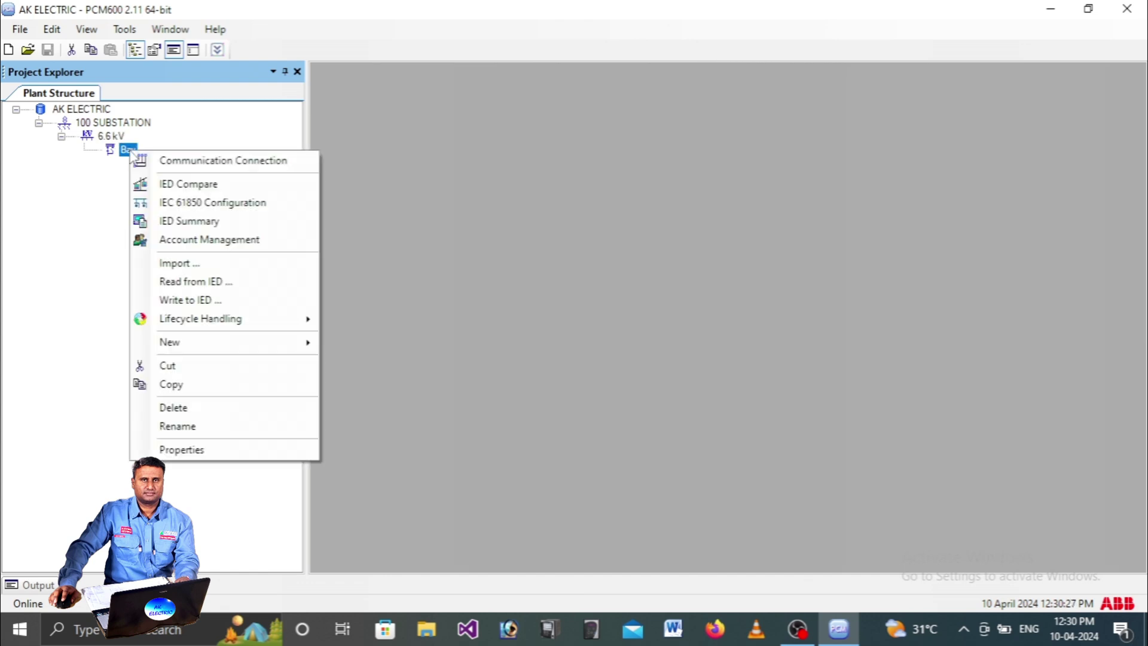
pyautogui.click(192, 425)
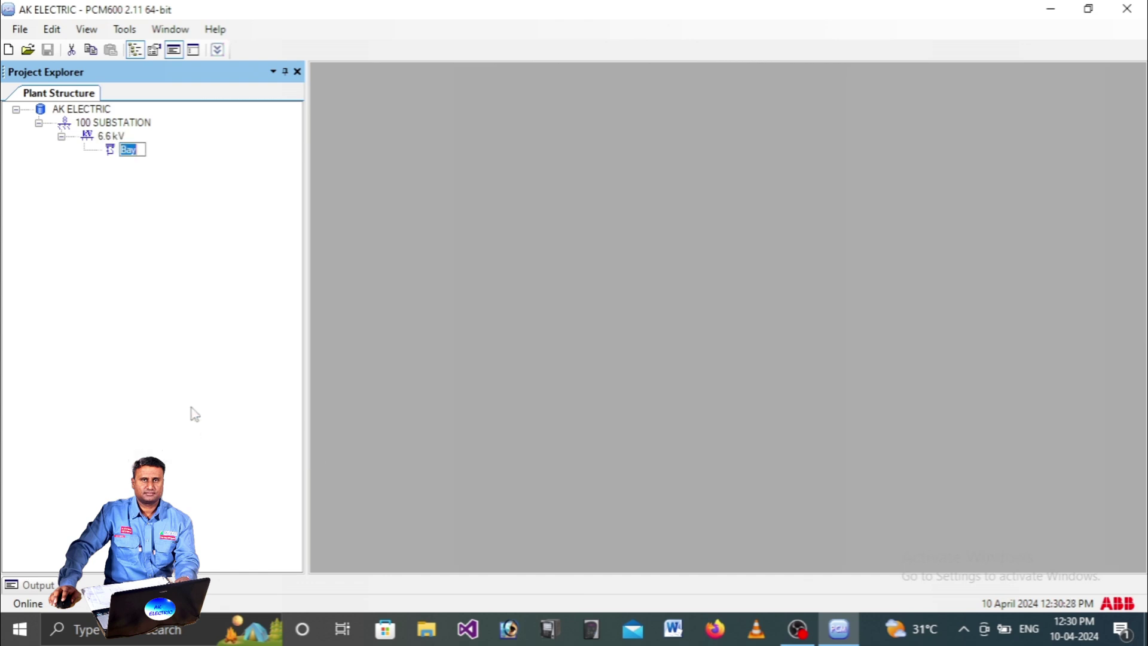
pyautogui.click(142, 150)
pyautogui.write('KM-100-120 B')
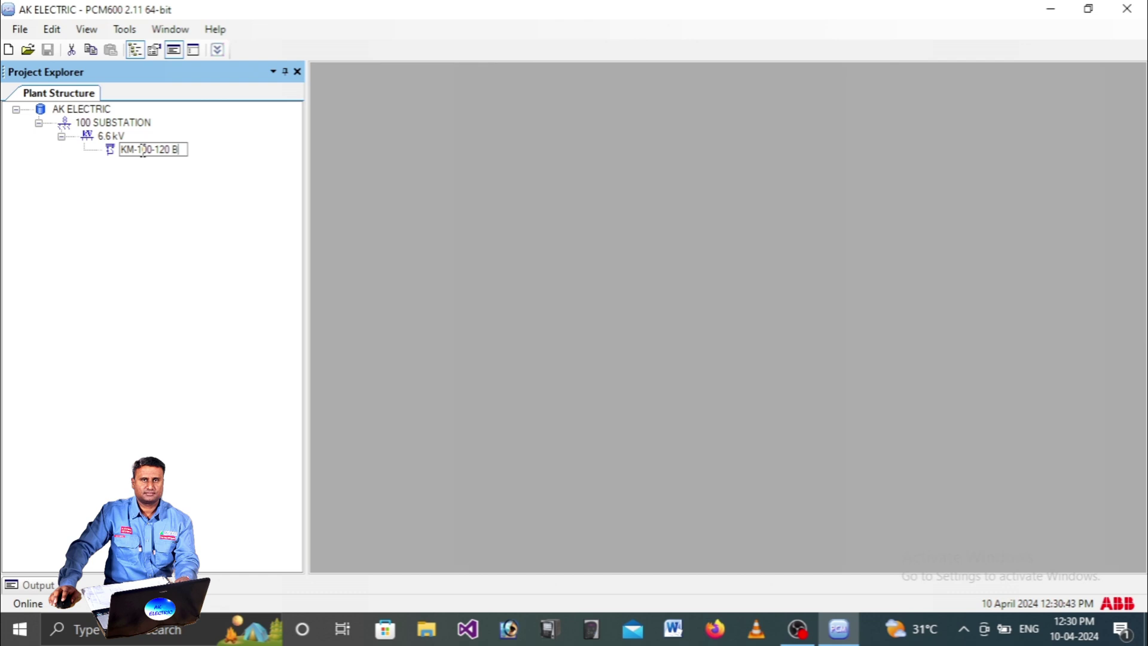
pyautogui.press('Return')
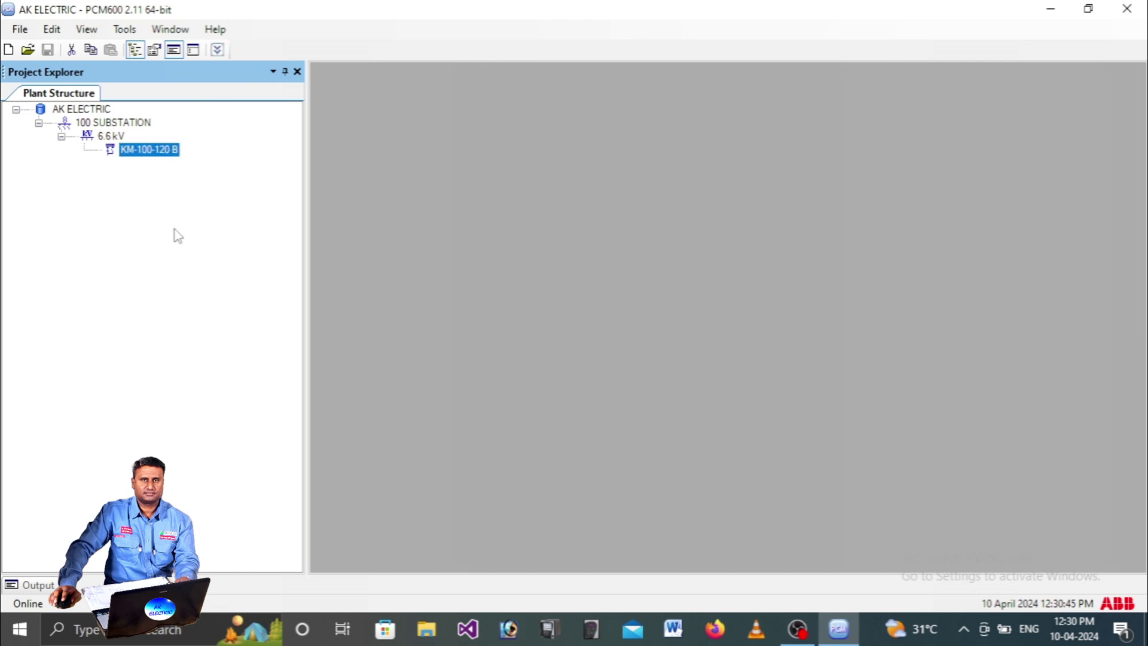
pyautogui.click(84, 111)
pyautogui.click(98, 122)
pyautogui.click(111, 137)
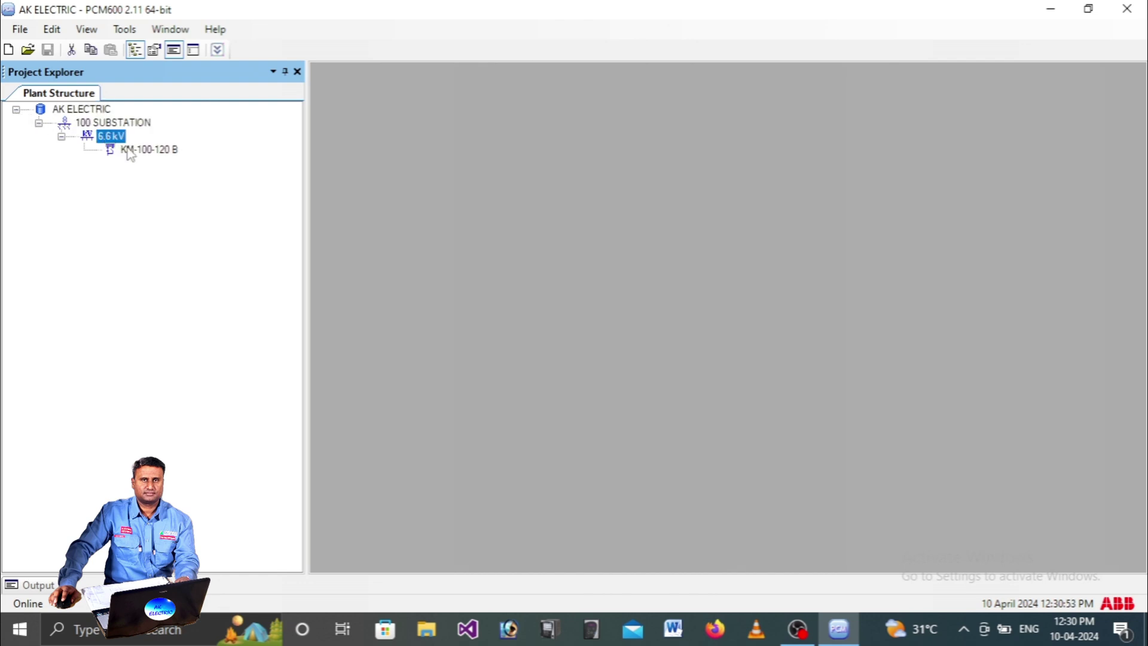
pyautogui.click(128, 149)
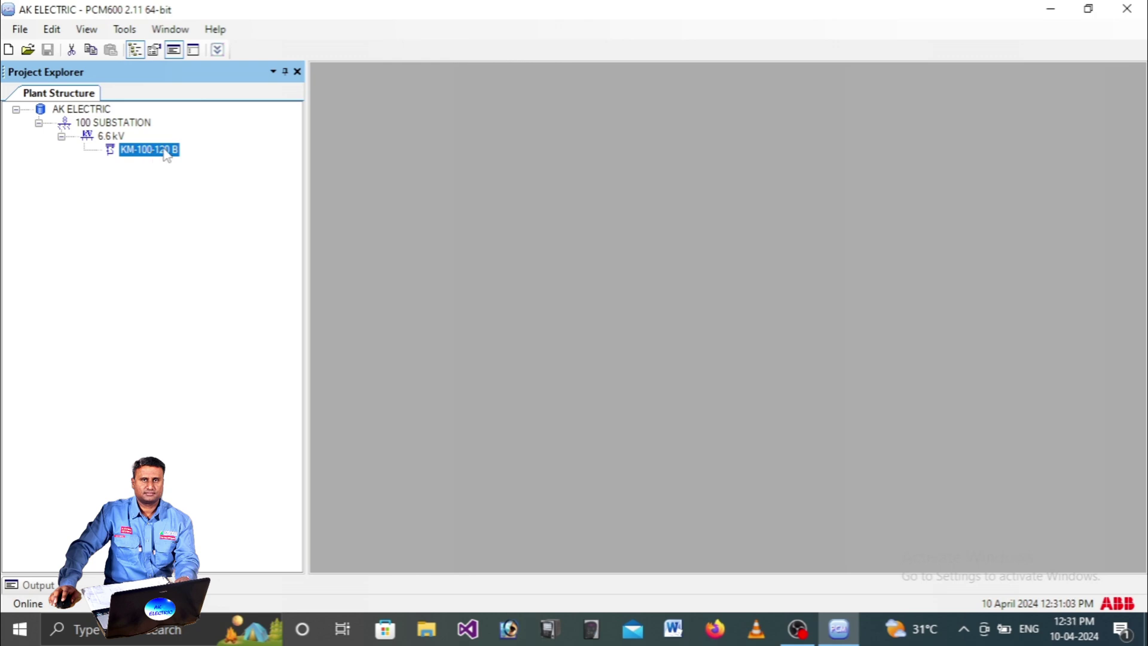
# Add a REM615 motor protection IED under bay KM-100-120 B and reposition its wizard
pyautogui.rightClick(167, 154)
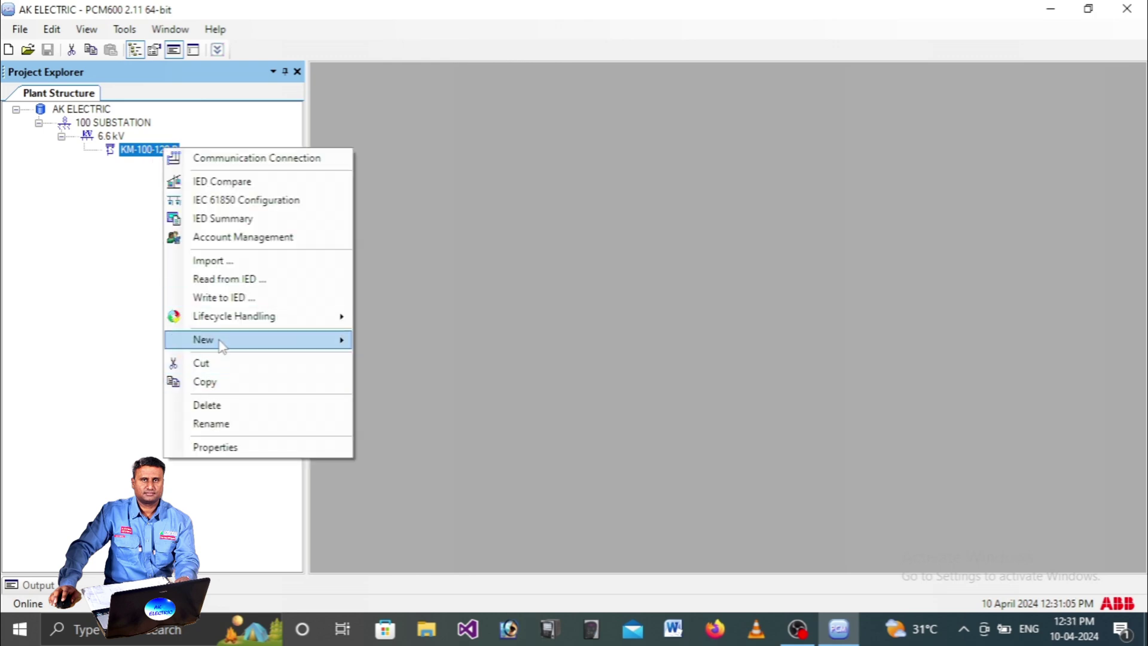
pyautogui.moveTo(223, 345)
pyautogui.moveTo(371, 347)
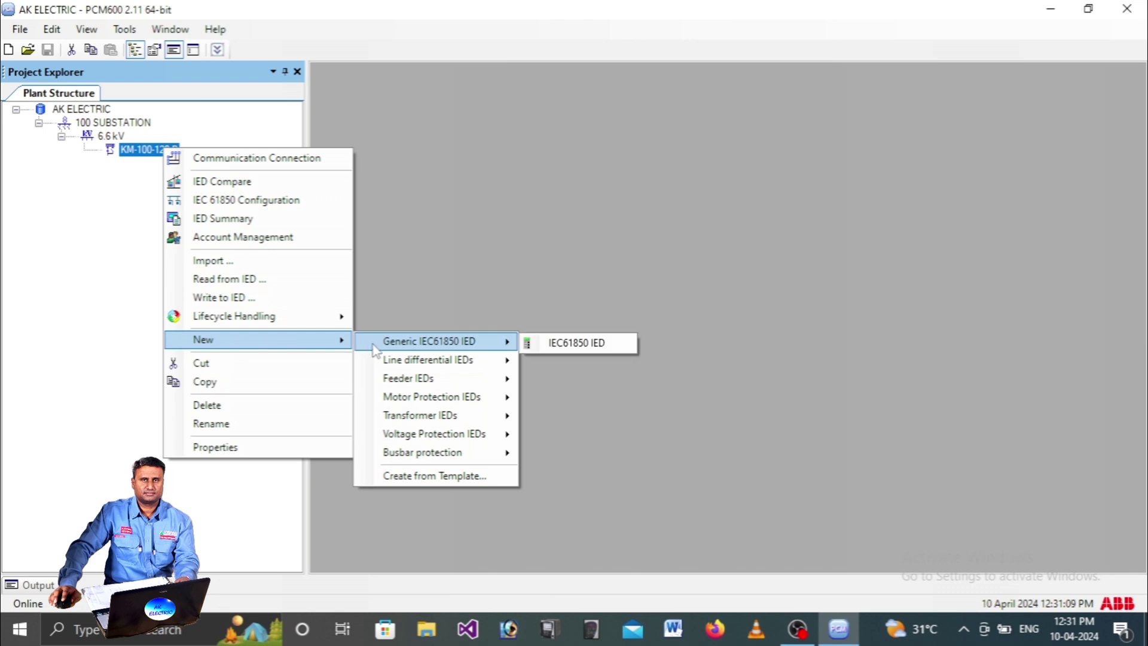
pyautogui.moveTo(397, 363)
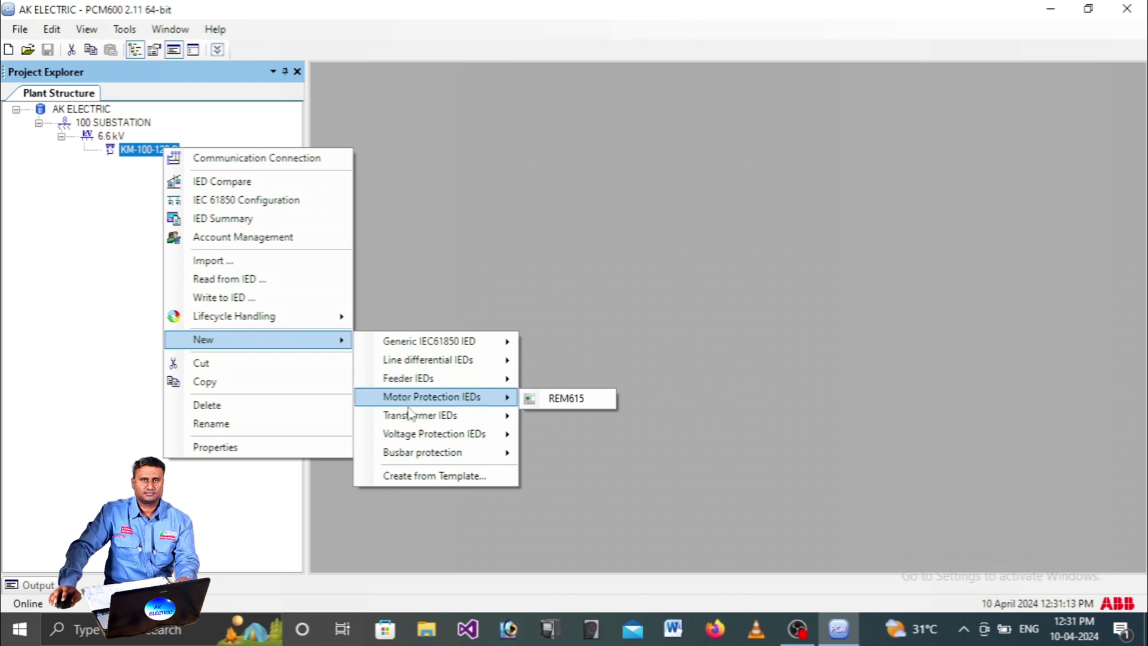
pyautogui.moveTo(412, 419)
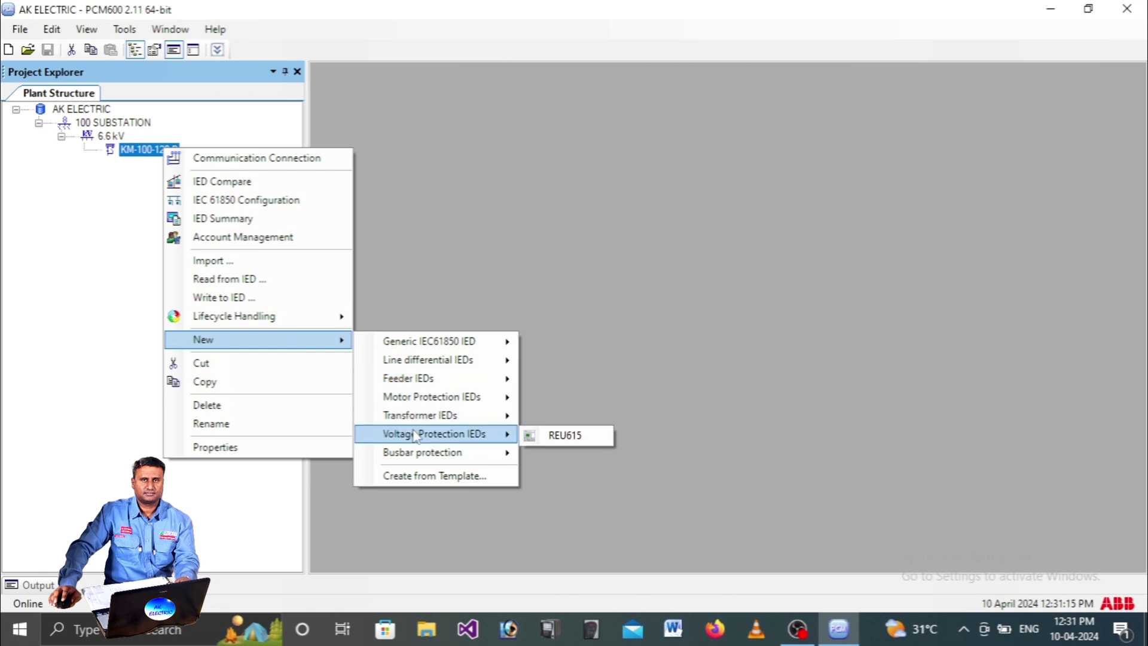
pyautogui.moveTo(421, 456)
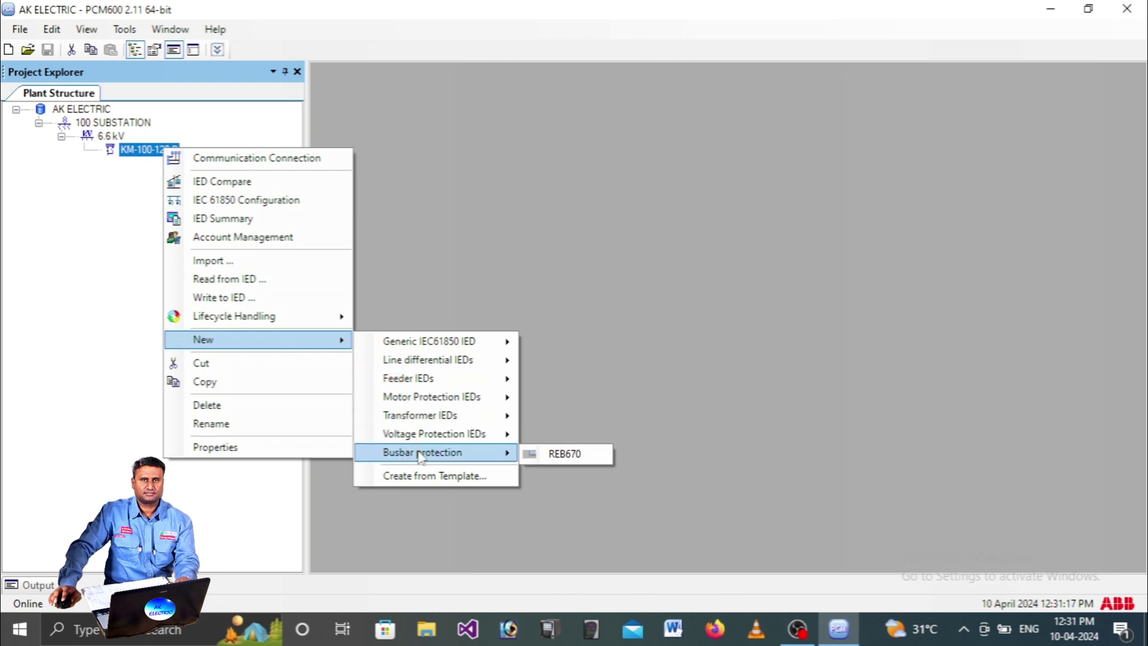
pyautogui.moveTo(428, 399)
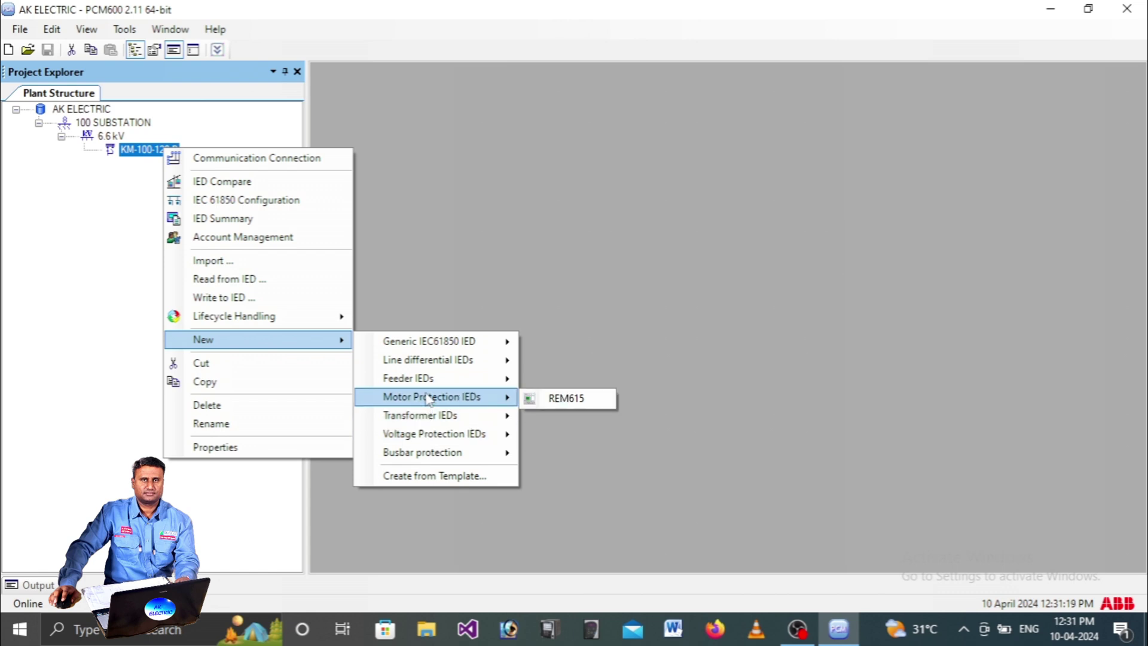
pyautogui.click(583, 395)
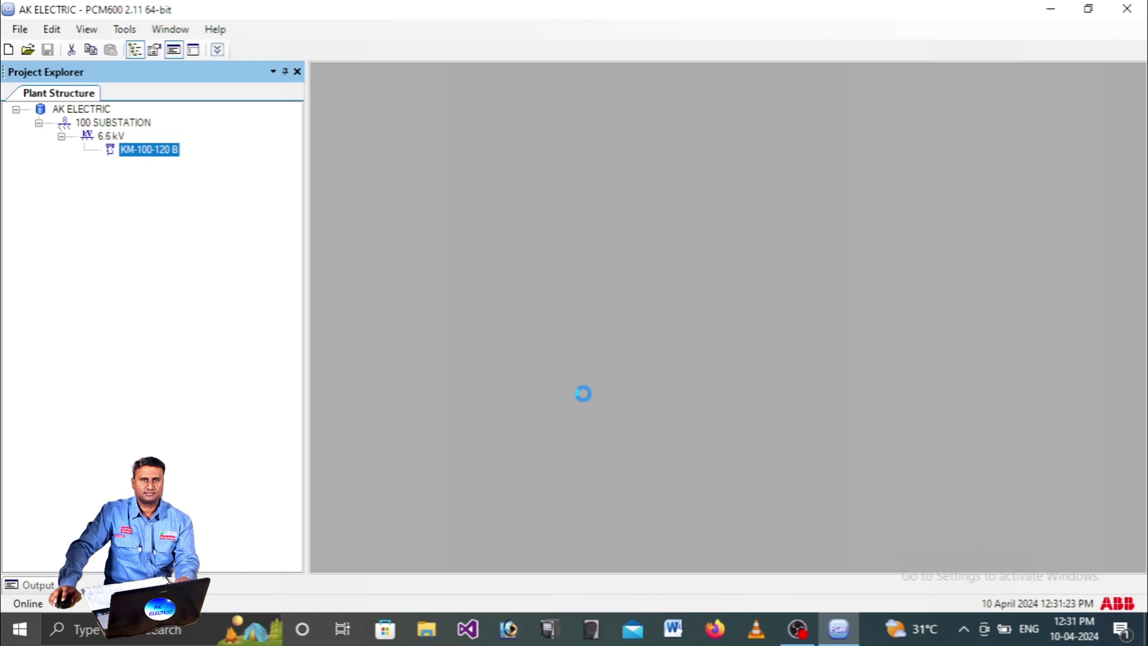
pyautogui.moveTo(526, 198); pyautogui.dragTo(457, 105)
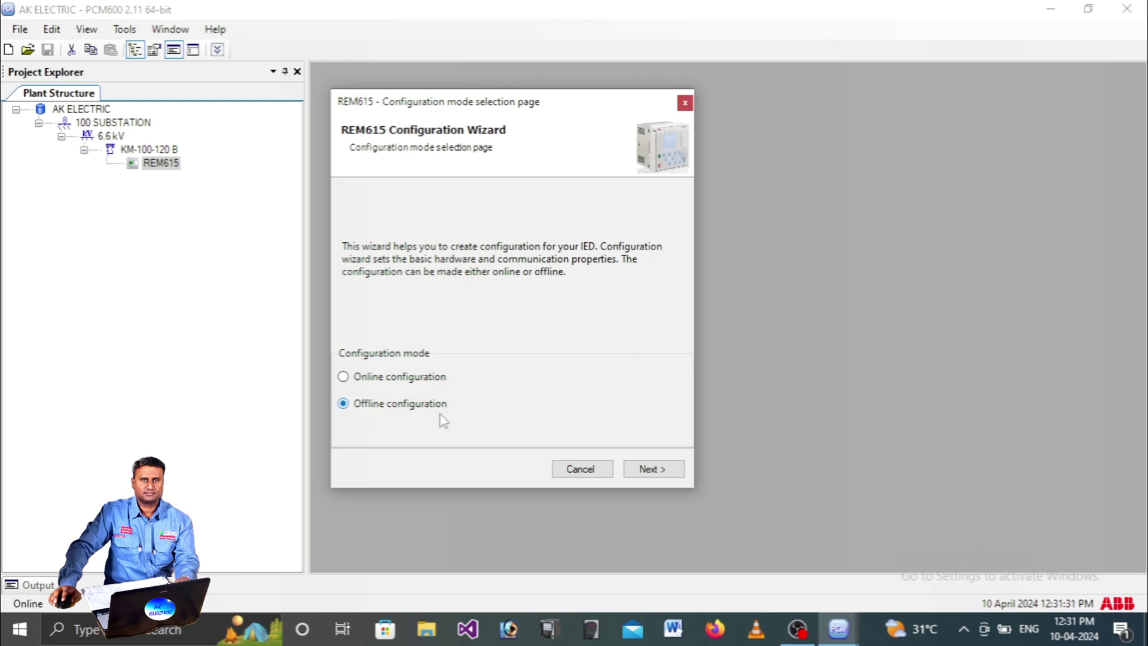
# Set the REM615 wizard to online configuration, IEC 61850 protocol and Rear port (X1 / LAN)
pyautogui.click(392, 384)
pyautogui.click(657, 469)
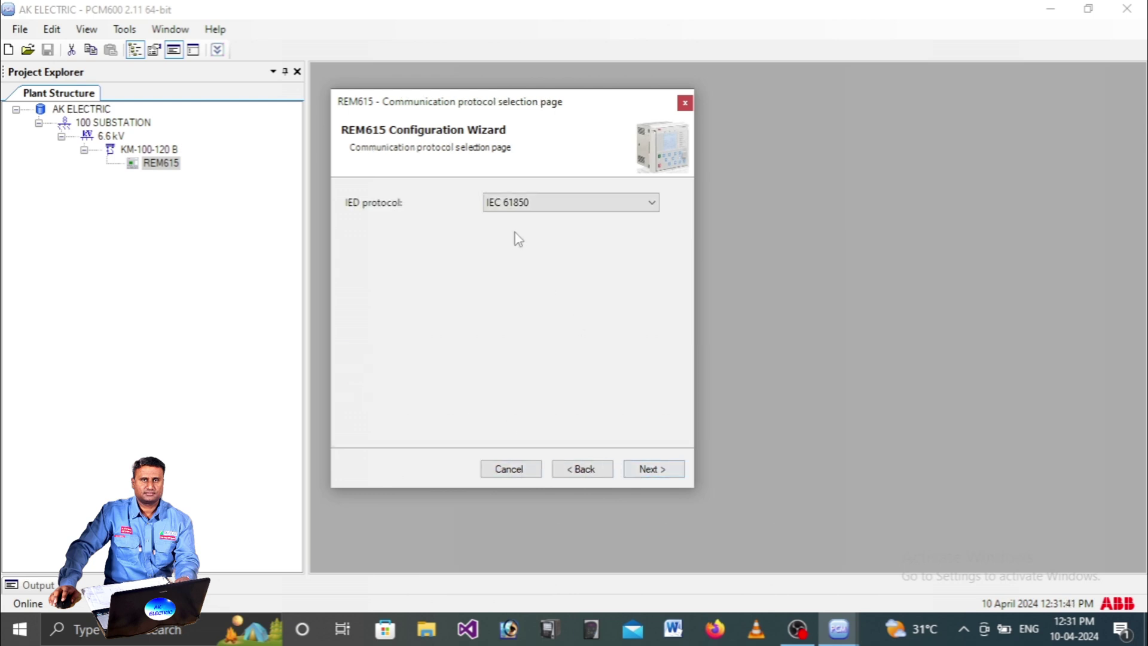
pyautogui.click(525, 205)
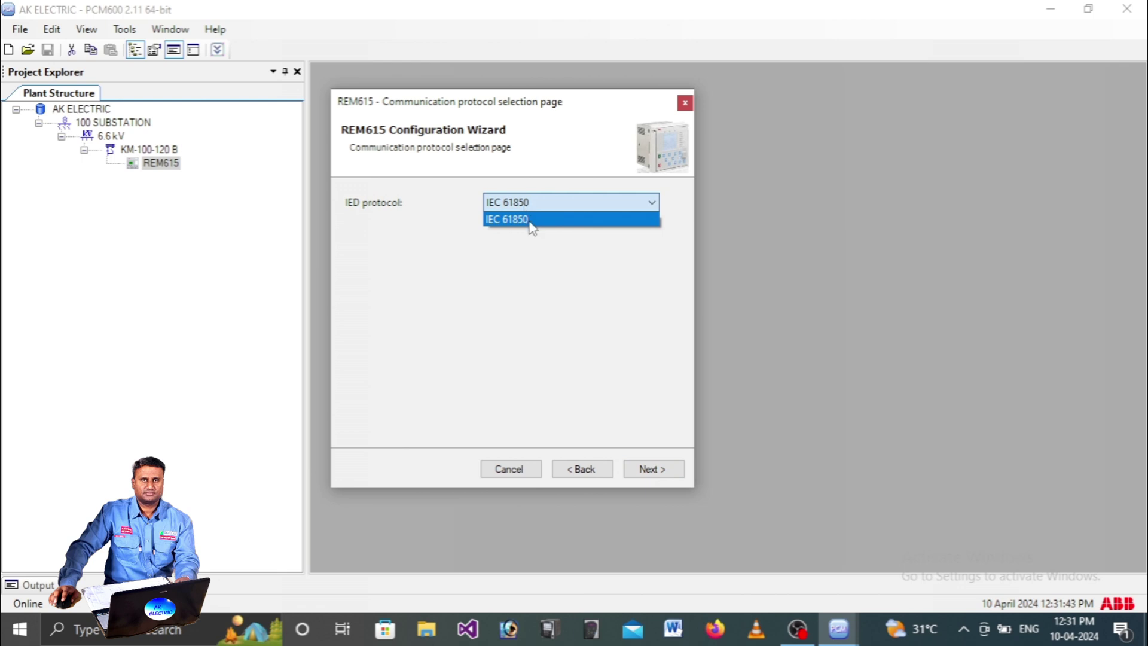
pyautogui.click(530, 219)
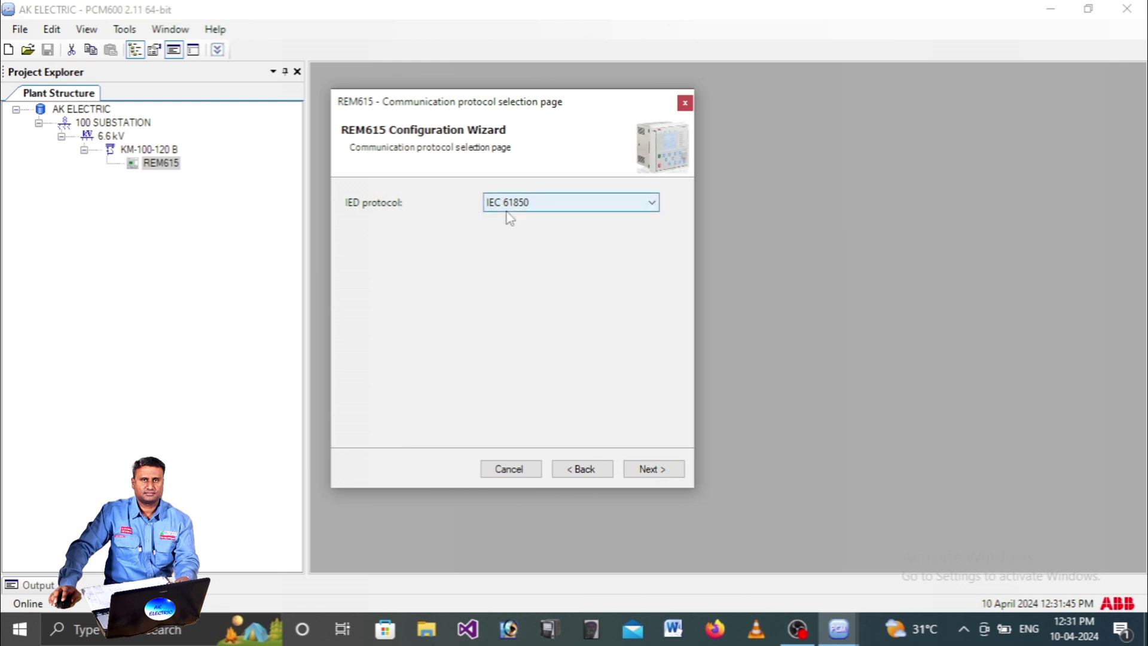
pyautogui.click(658, 470)
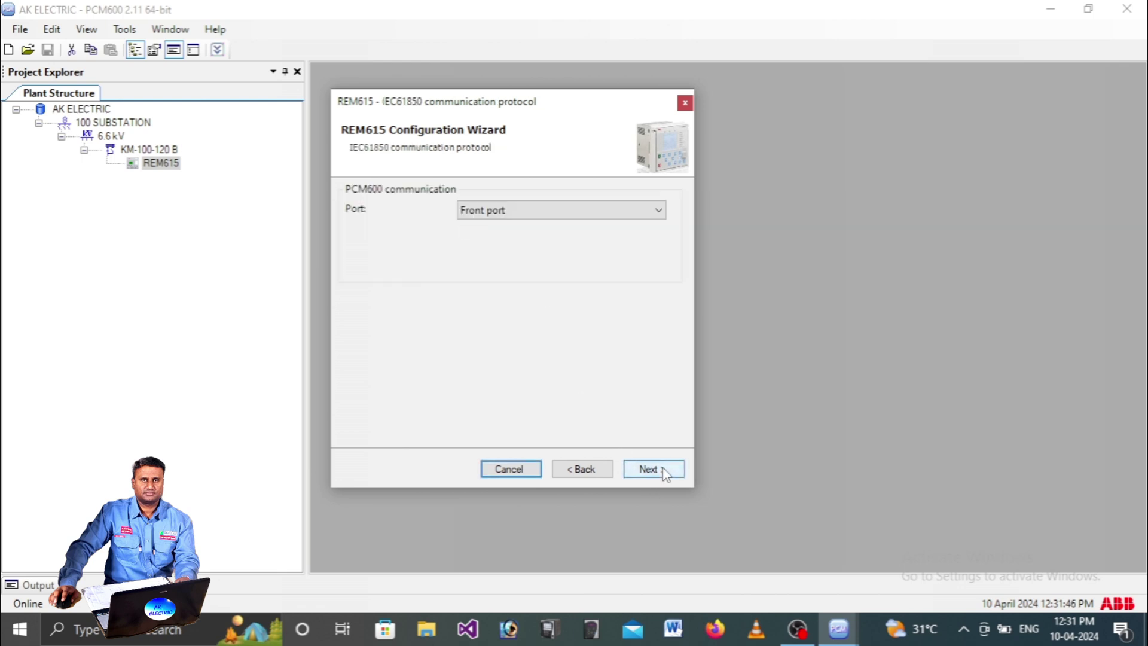
pyautogui.click(501, 215)
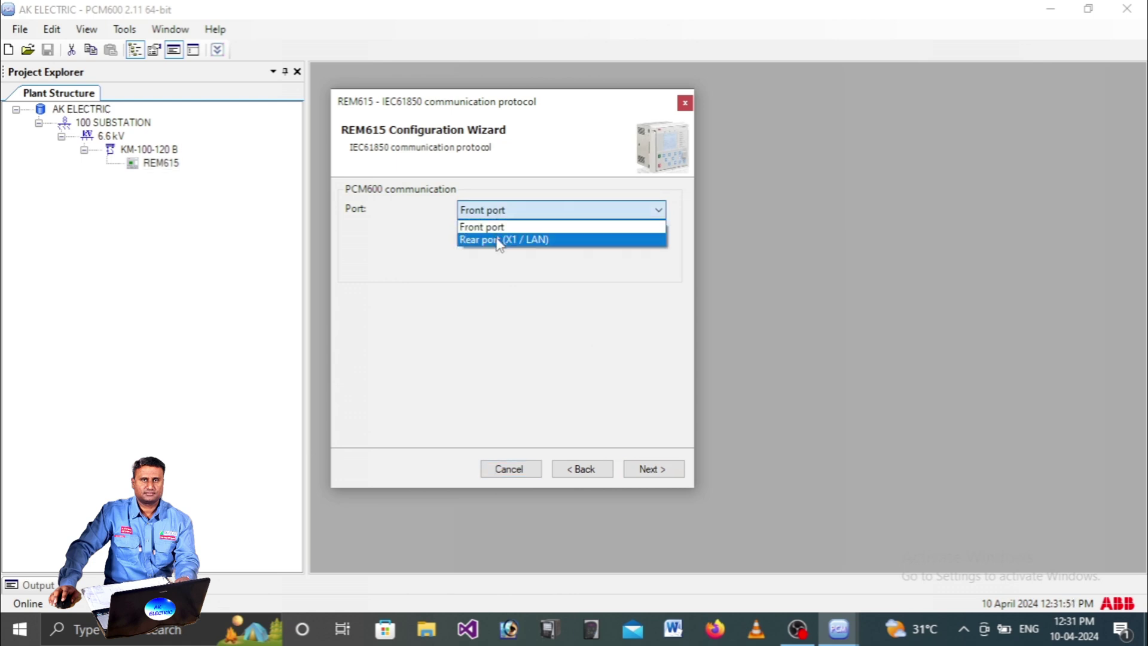
pyautogui.click(497, 239)
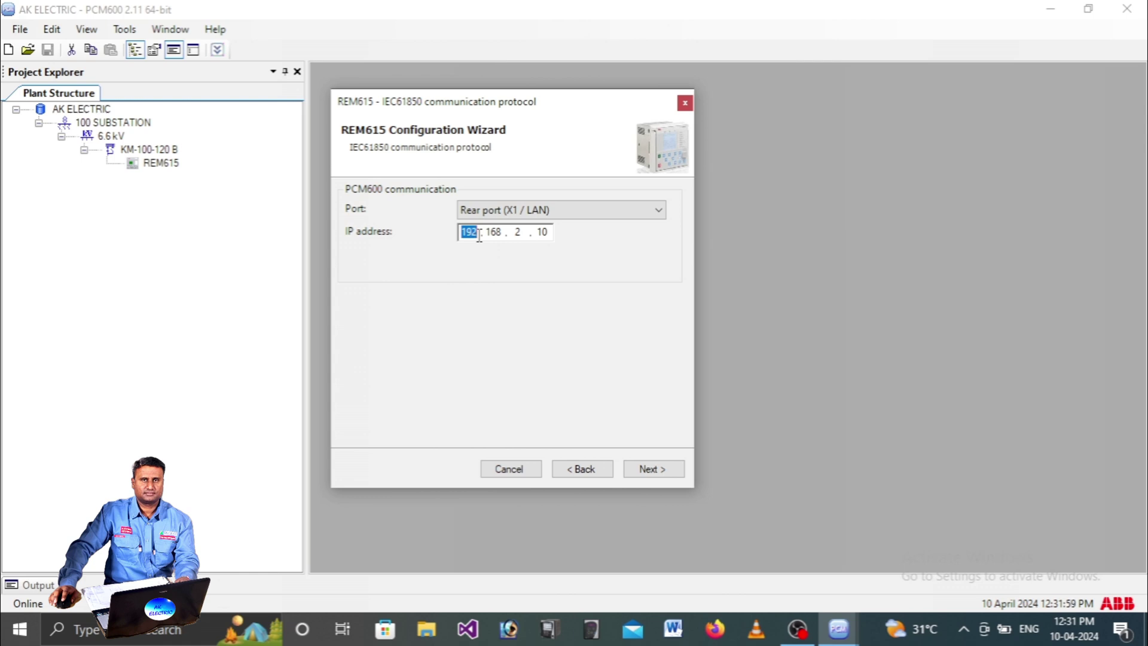
# Enter rear-port IP address 172.18.150.24 and confirm the communication settings
pyautogui.write('172 . 18')
pyautogui.press('.')
pyautogui.write('150 . 24')
pyautogui.click(652, 473)
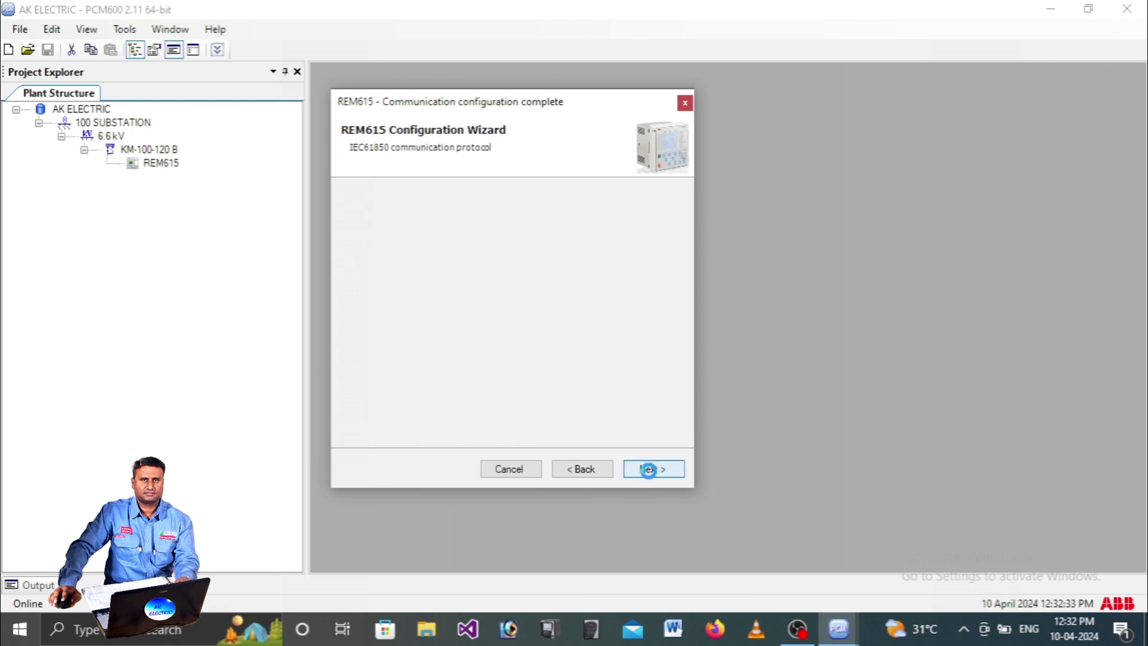
# Advance the REM615 wizard to its Order code detection page
pyautogui.click(647, 470)
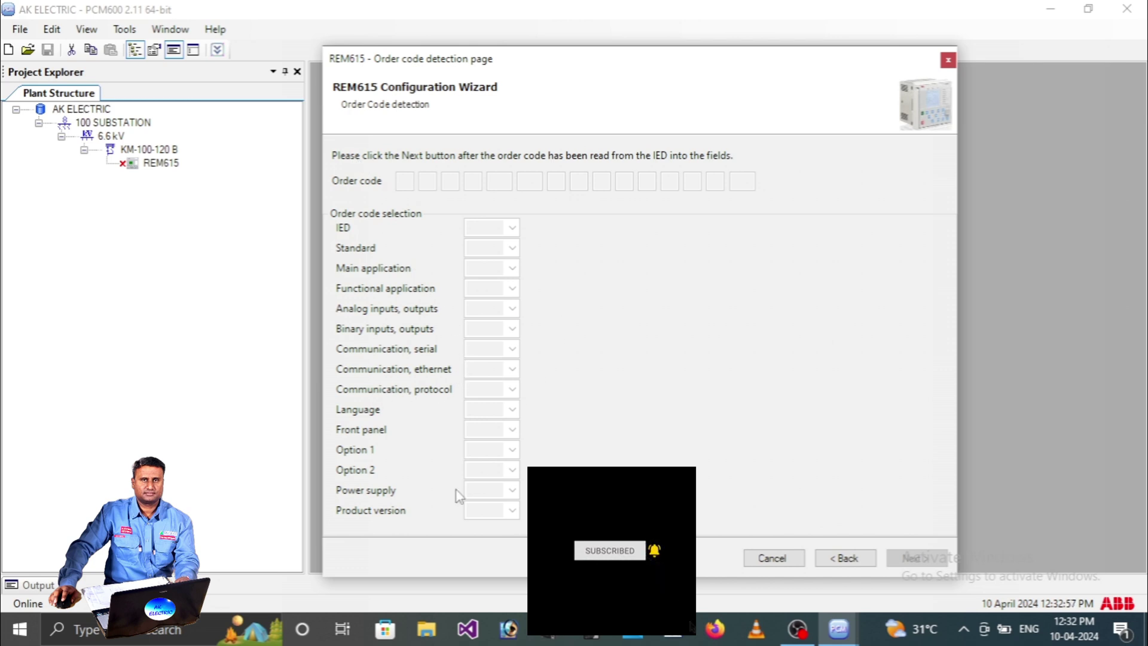
# Ping 172.18.150.24 from Command Prompt, which fails with 100% packet loss, then return to the REM615 wizard
pyautogui.click(132, 634)
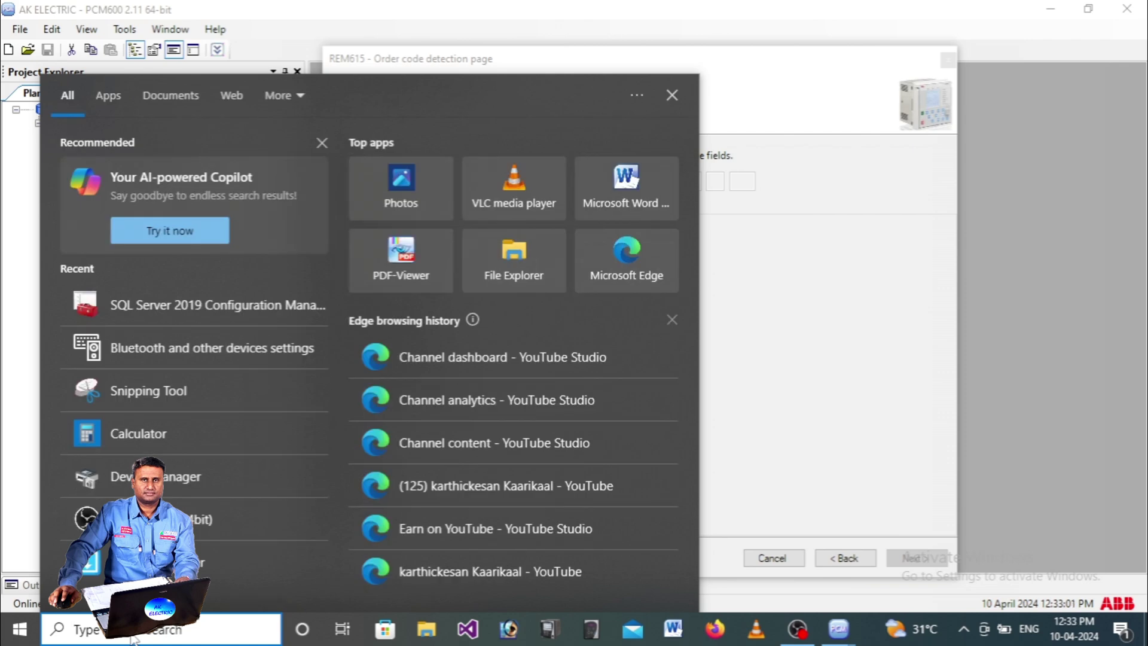
pyautogui.press('super+r')
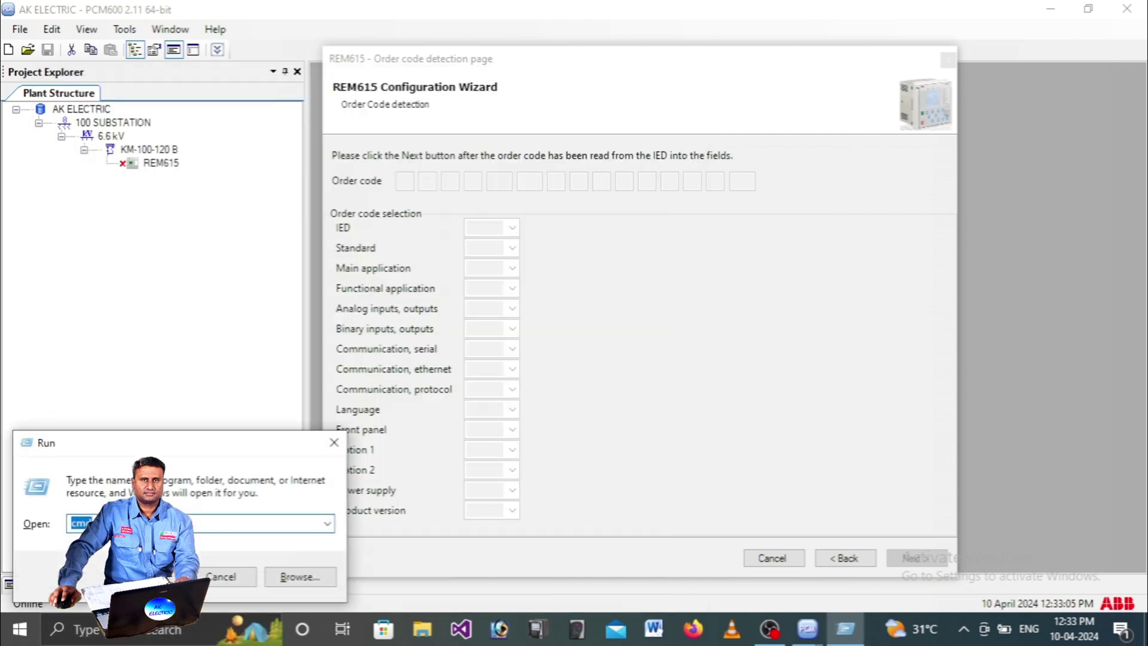
pyautogui.moveTo(179, 445); pyautogui.dragTo(628, 225)
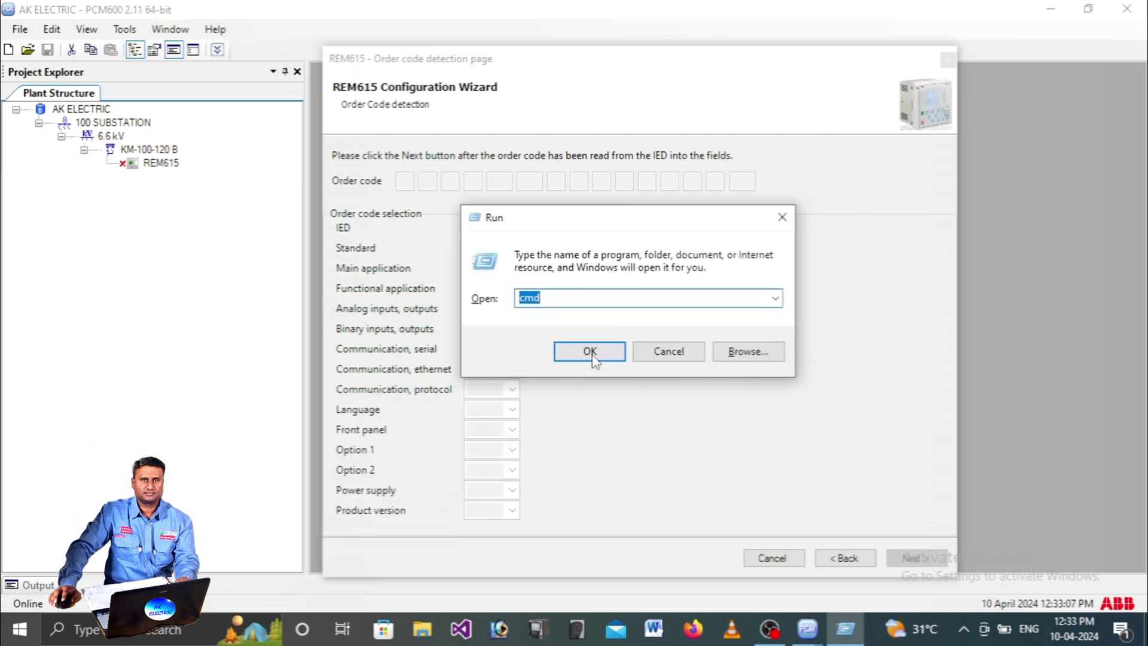
pyautogui.click(592, 351)
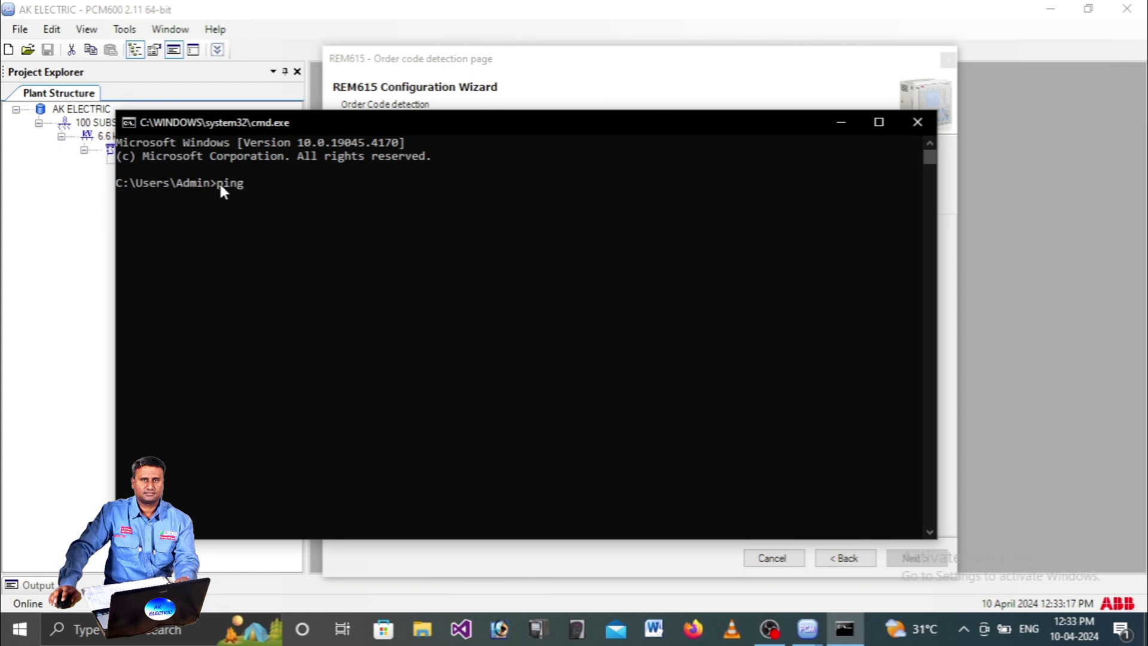
pyautogui.write('172.18.150.24')
pyautogui.press('Return')
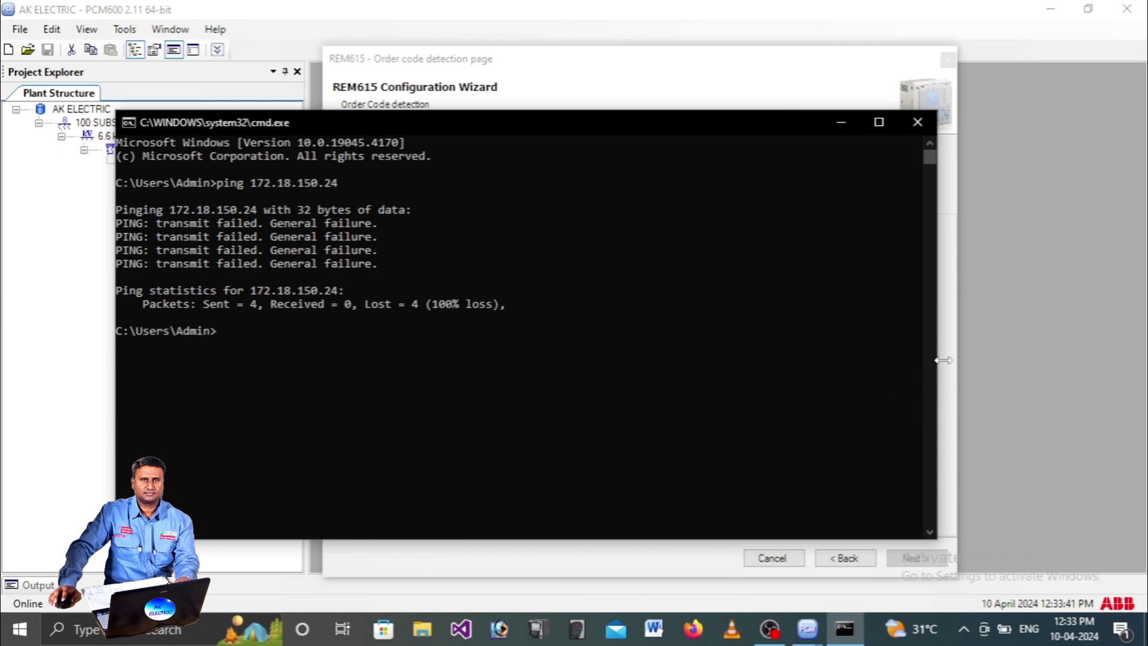
pyautogui.click(989, 348)
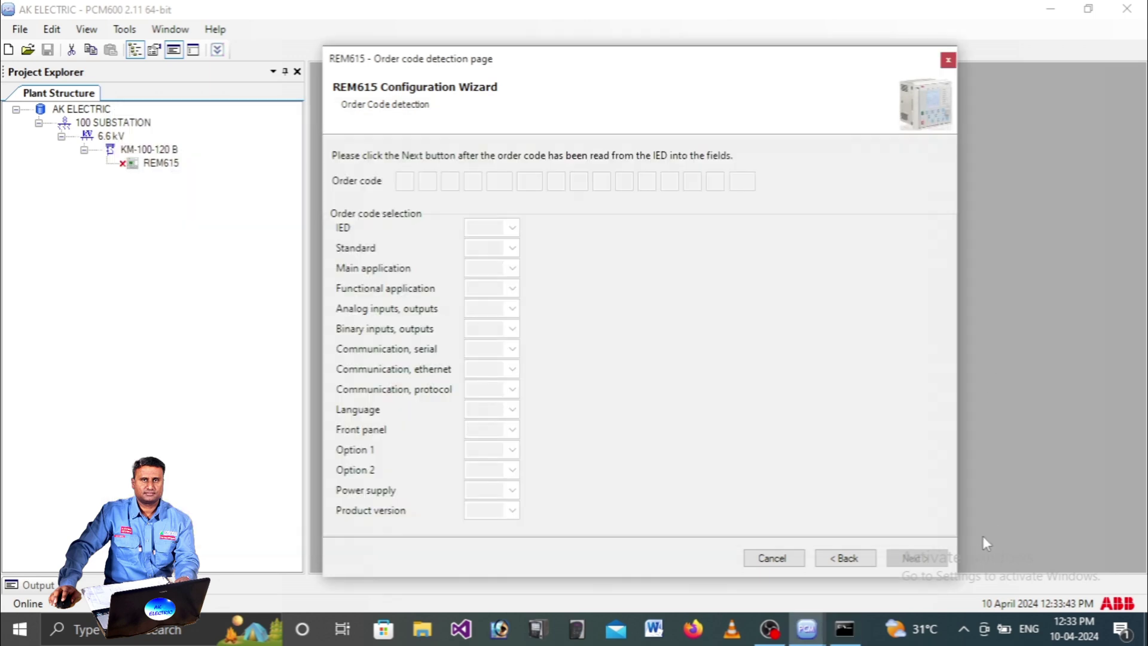
# Open Network Connections from the Ethernet page of the Network & Internet settings
pyautogui.click(963, 628)
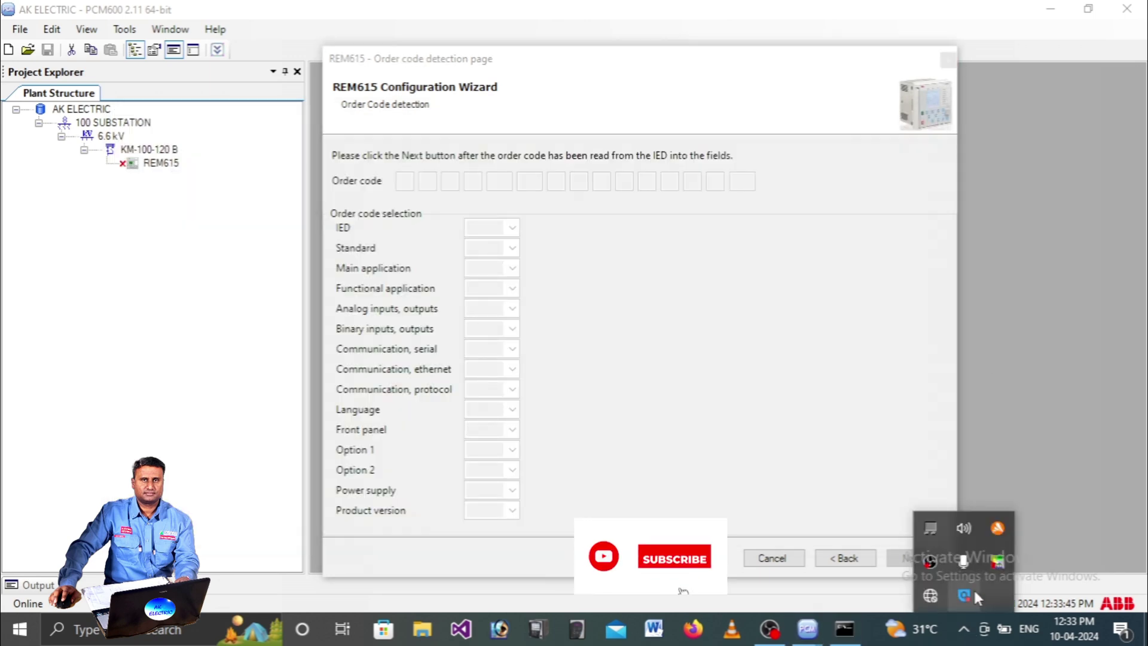
pyautogui.rightClick(931, 598)
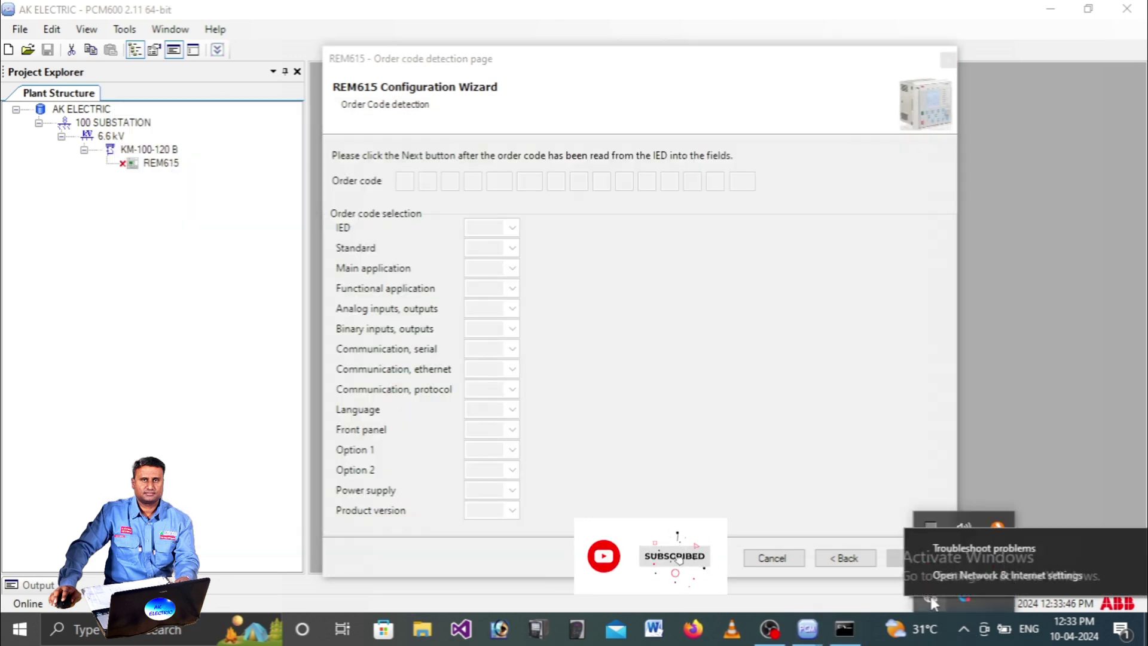
pyautogui.click(978, 576)
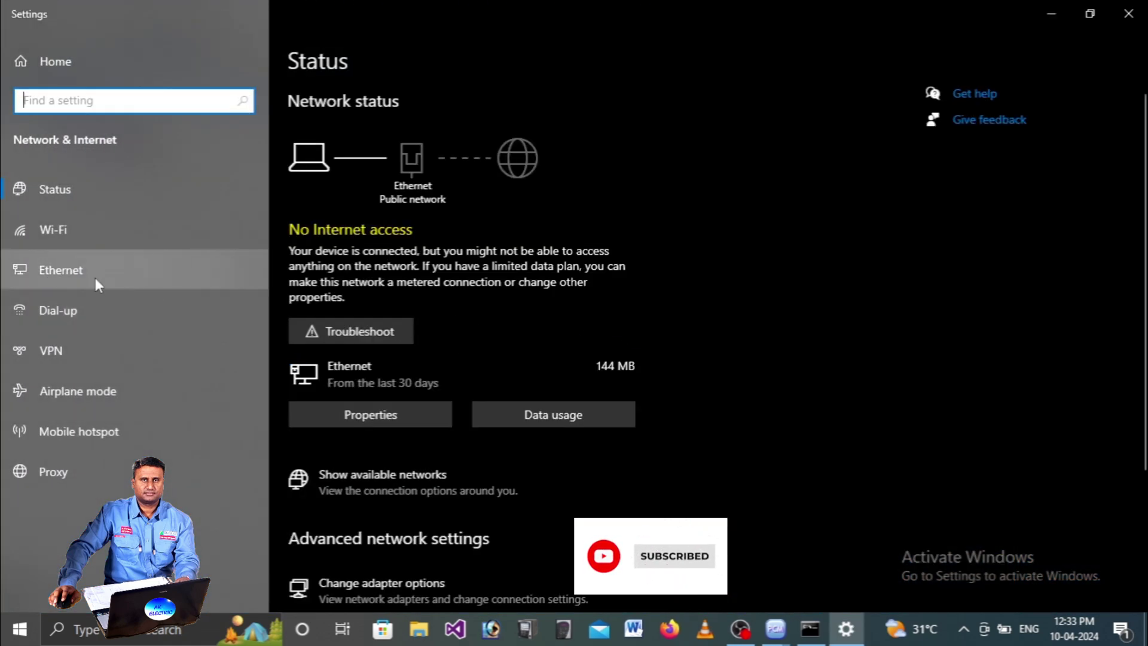
pyautogui.click(78, 270)
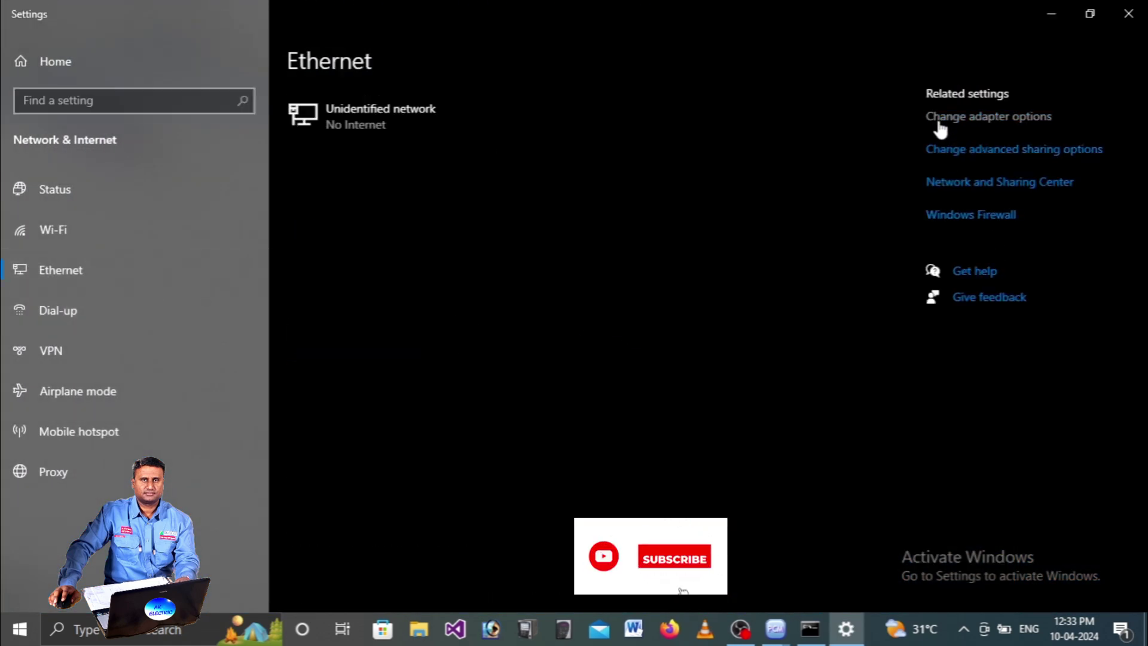
pyautogui.click(994, 117)
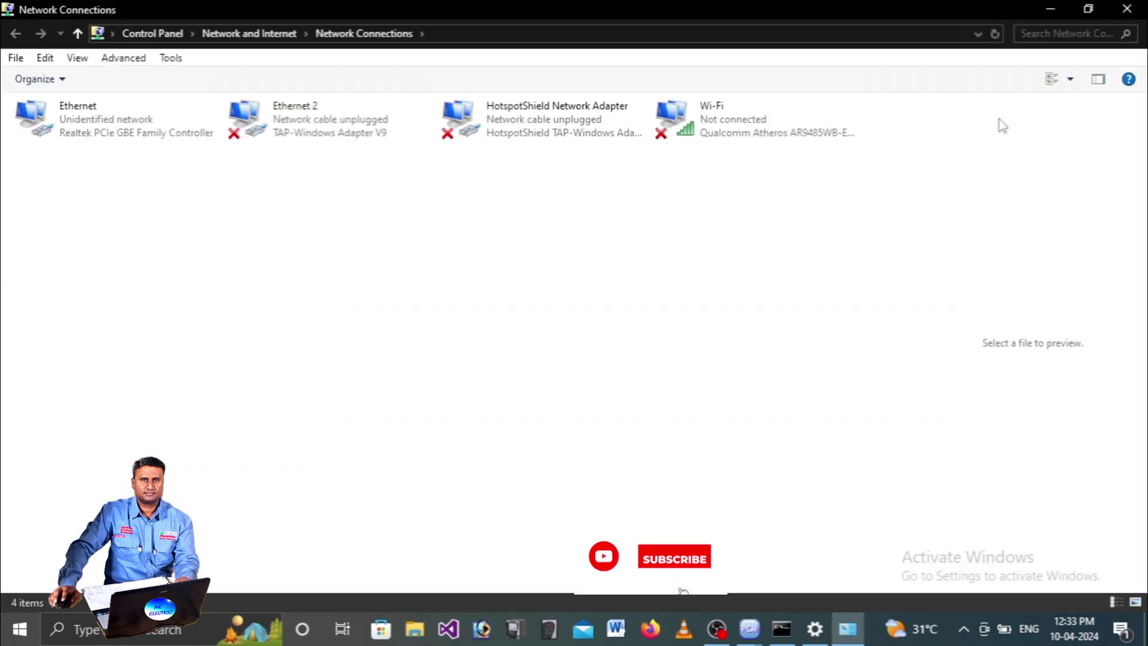
# Review the Ethernet adapter's properties, including Internet Protocol Version 4, and close the dialog with OK
pyautogui.click(82, 123)
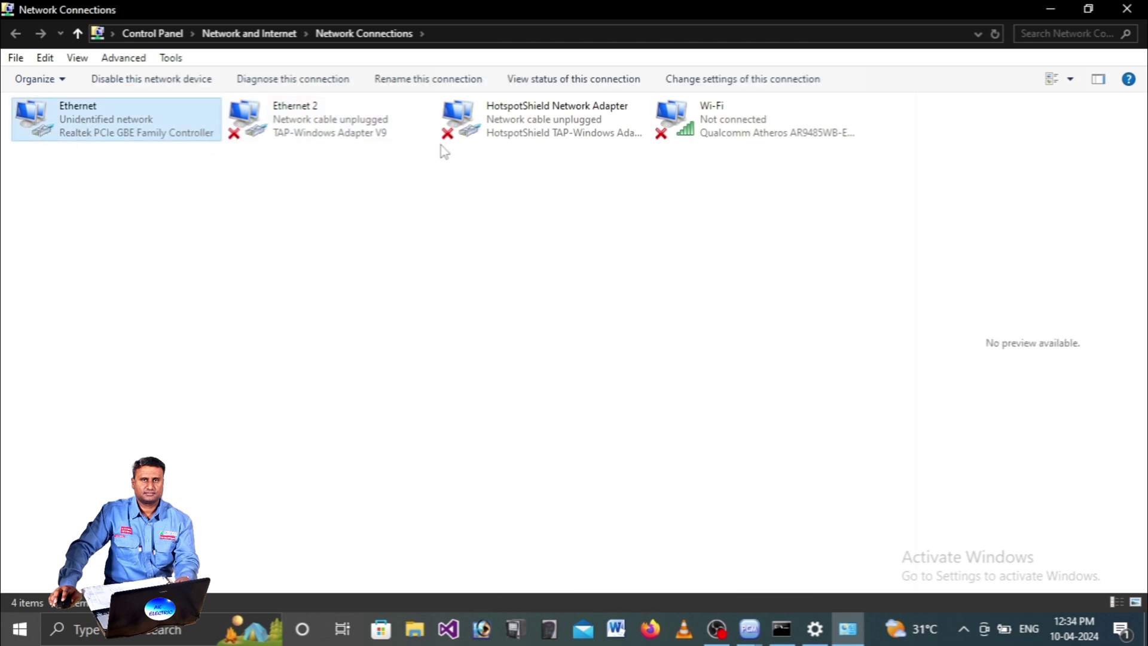
pyautogui.rightClick(139, 117)
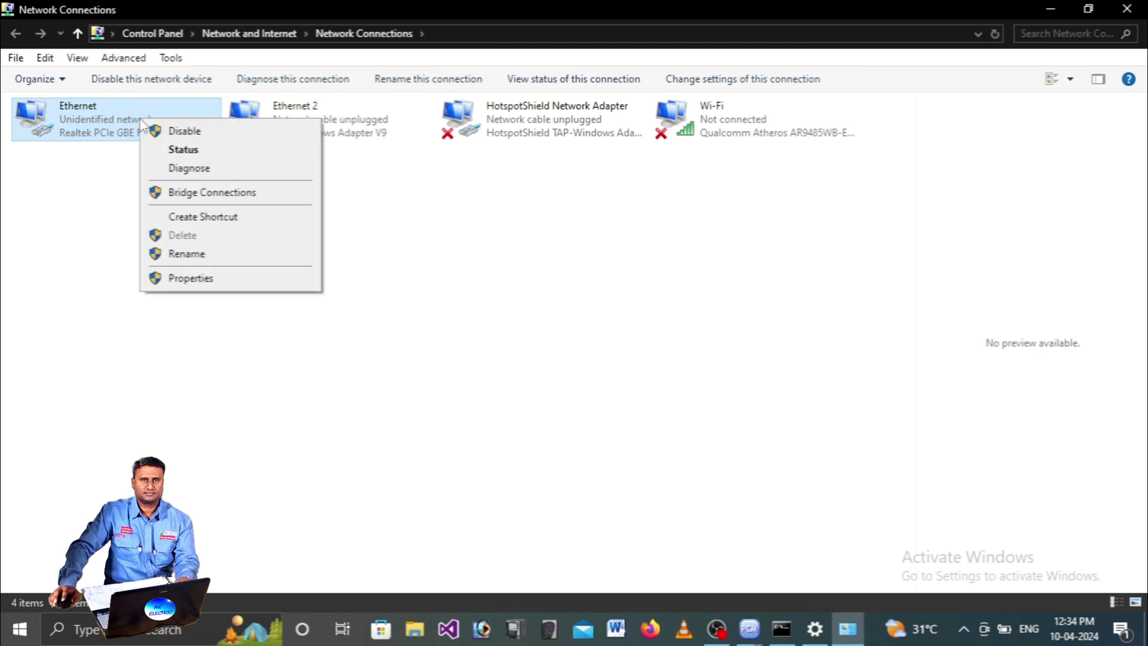
pyautogui.click(181, 279)
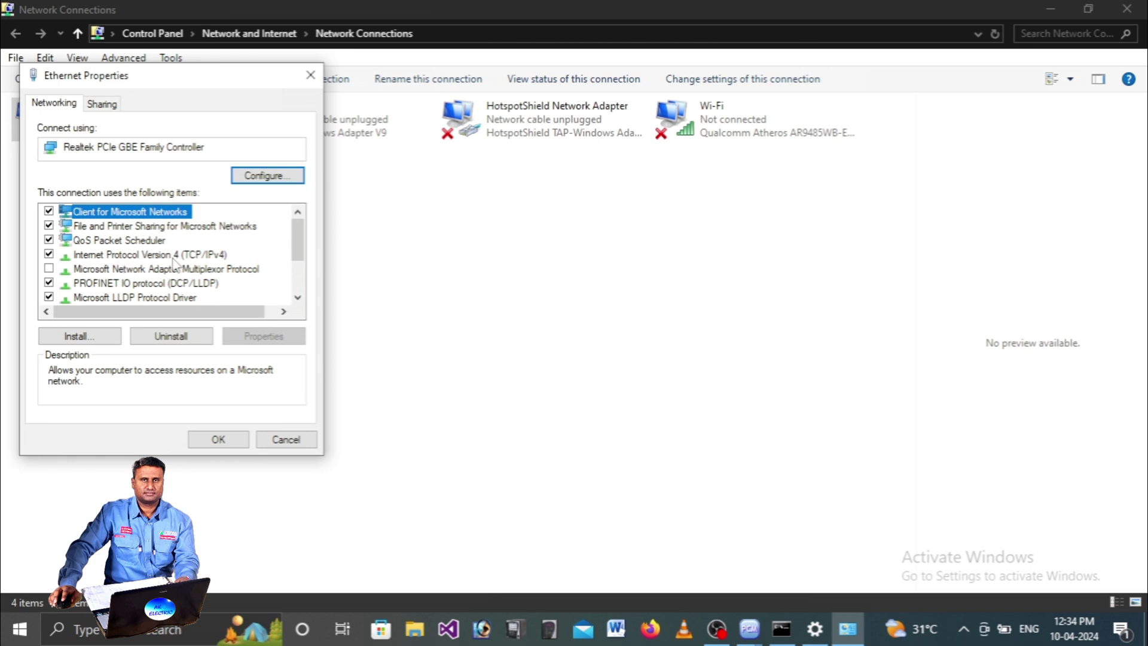
pyautogui.click(209, 256)
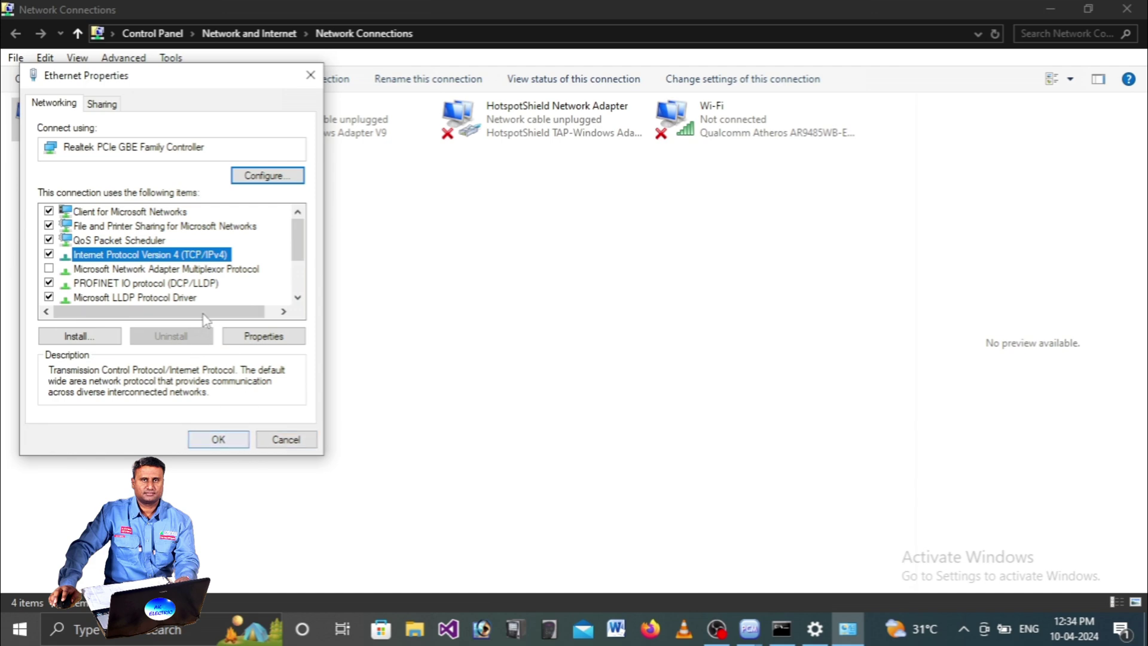
pyautogui.click(219, 438)
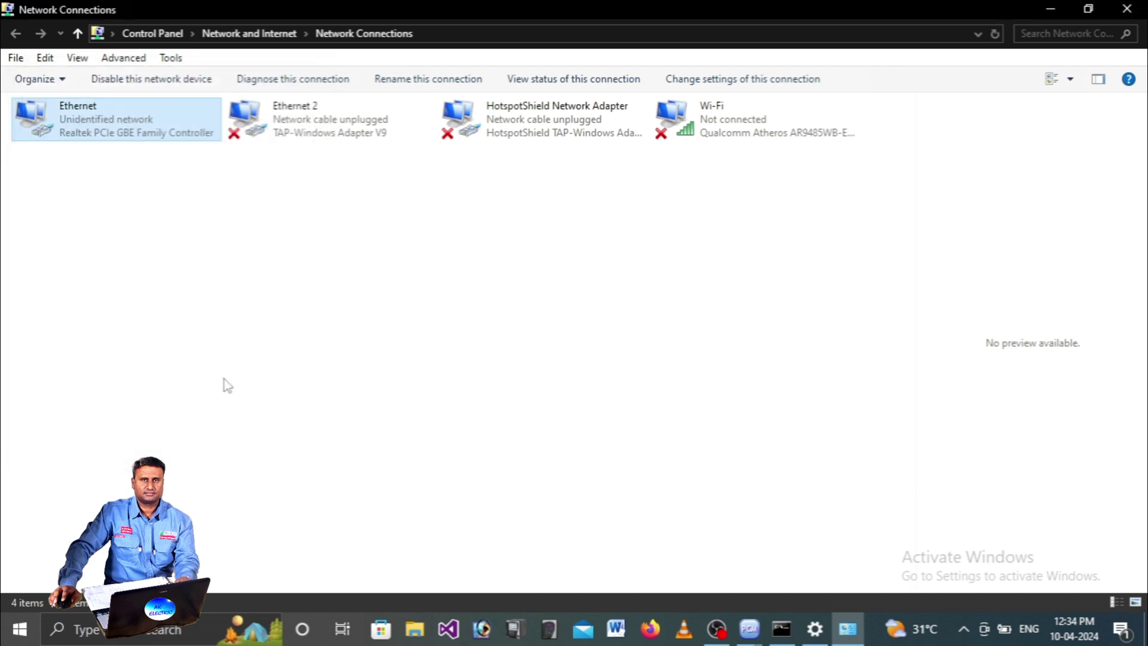
# Set the Ethernet adapter's static IPv4 address to 172.18.150.200 with subnet mask 255.255.255.0
pyautogui.doubleClick(178, 122)
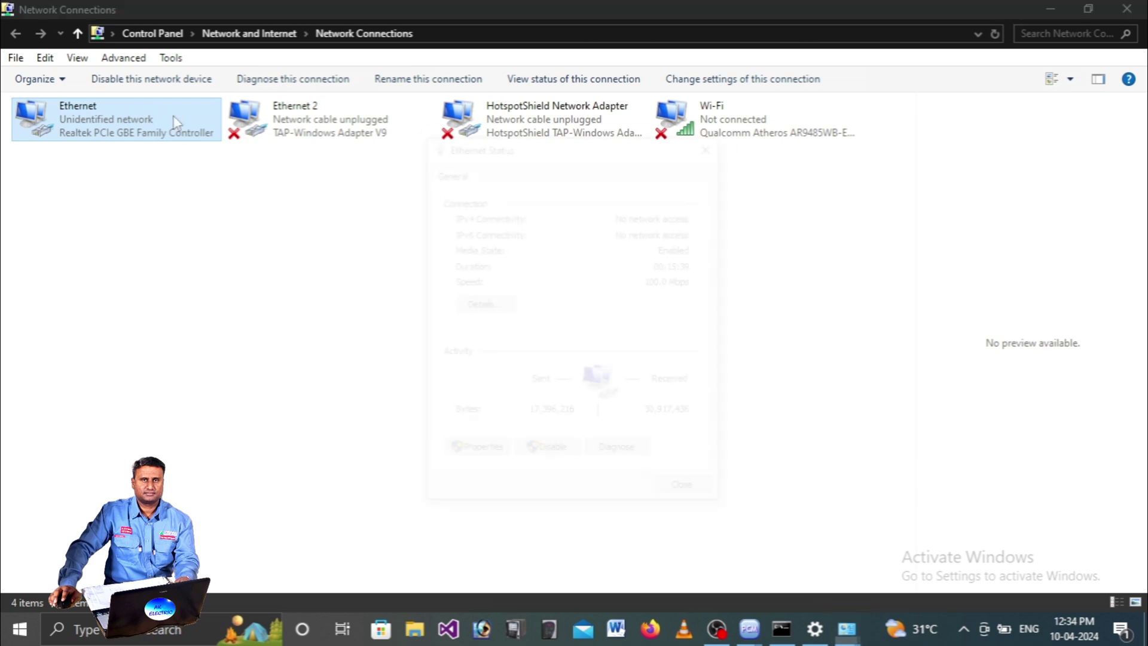
pyautogui.click(475, 453)
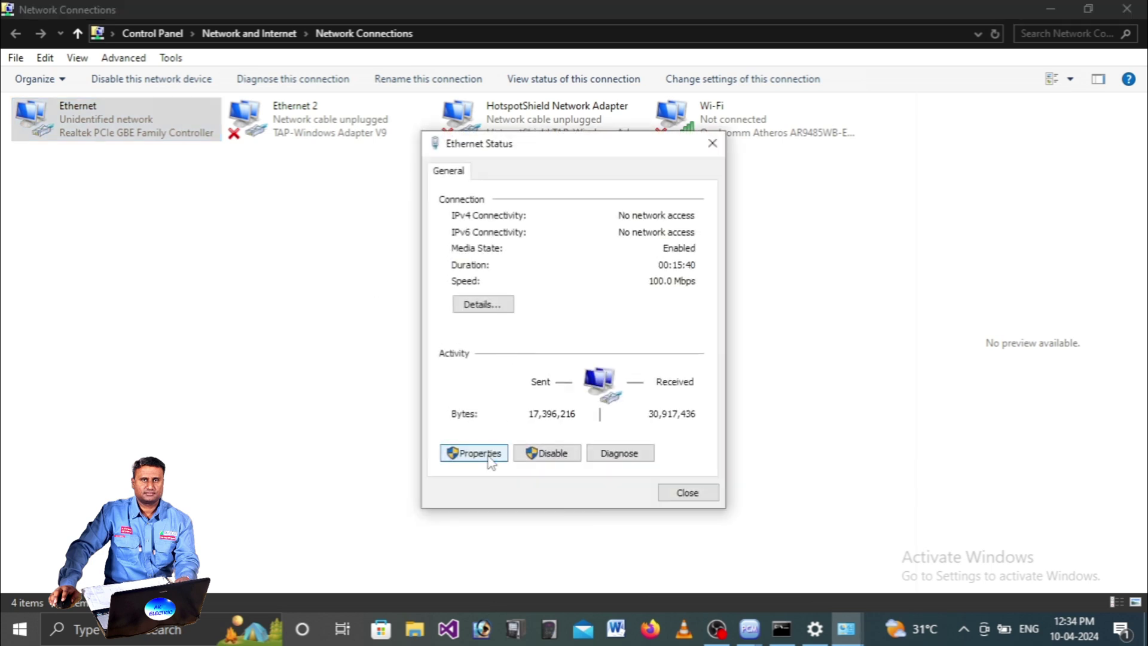
pyautogui.doubleClick(576, 337)
pyautogui.moveTo(641, 231); pyautogui.dragTo(598, 152)
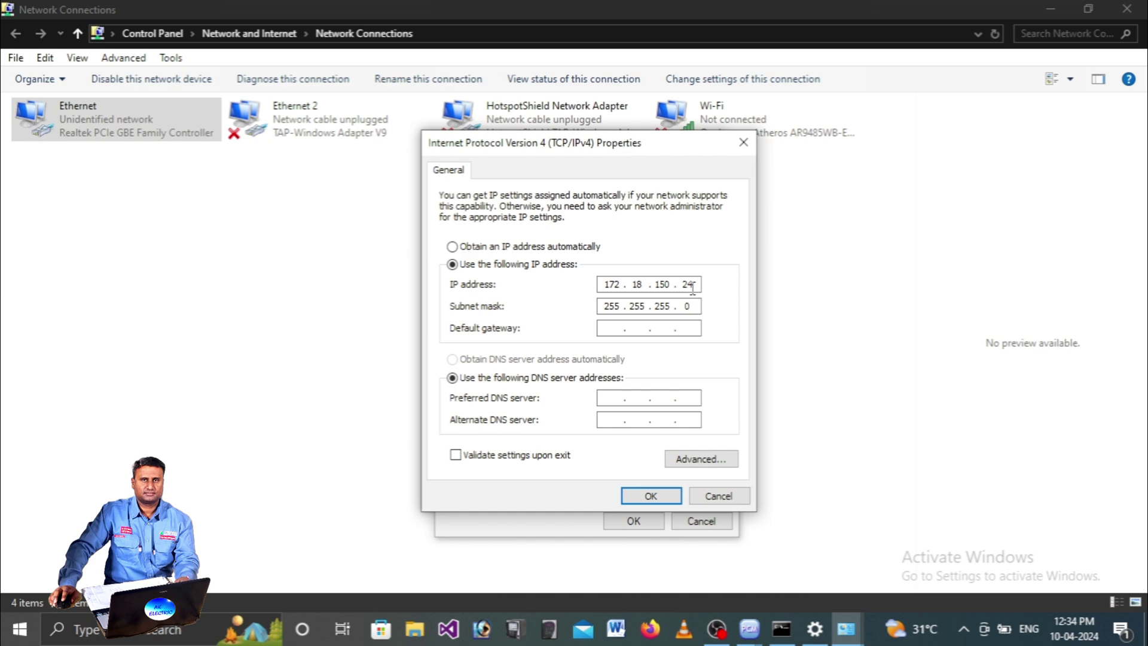
pyautogui.moveTo(627, 151); pyautogui.dragTo(618, 151)
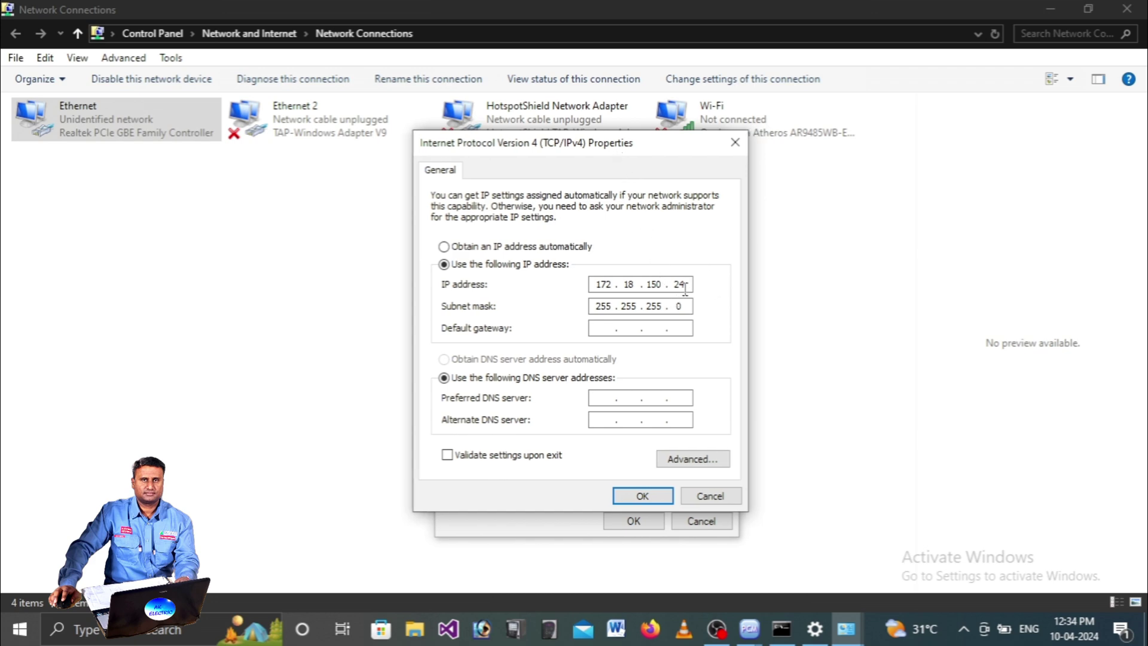
pyautogui.write('00')
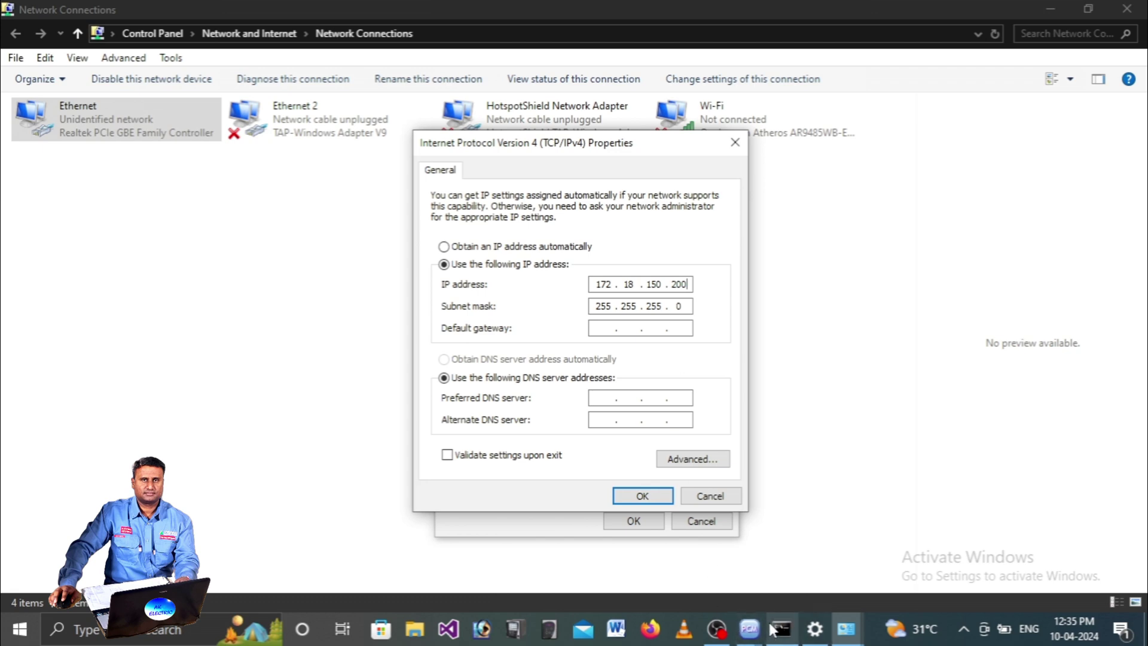
# Step the REM615 wizard back to the IED communication page showing address 172.18.150.24
pyautogui.moveTo(768, 628)
pyautogui.click(808, 566)
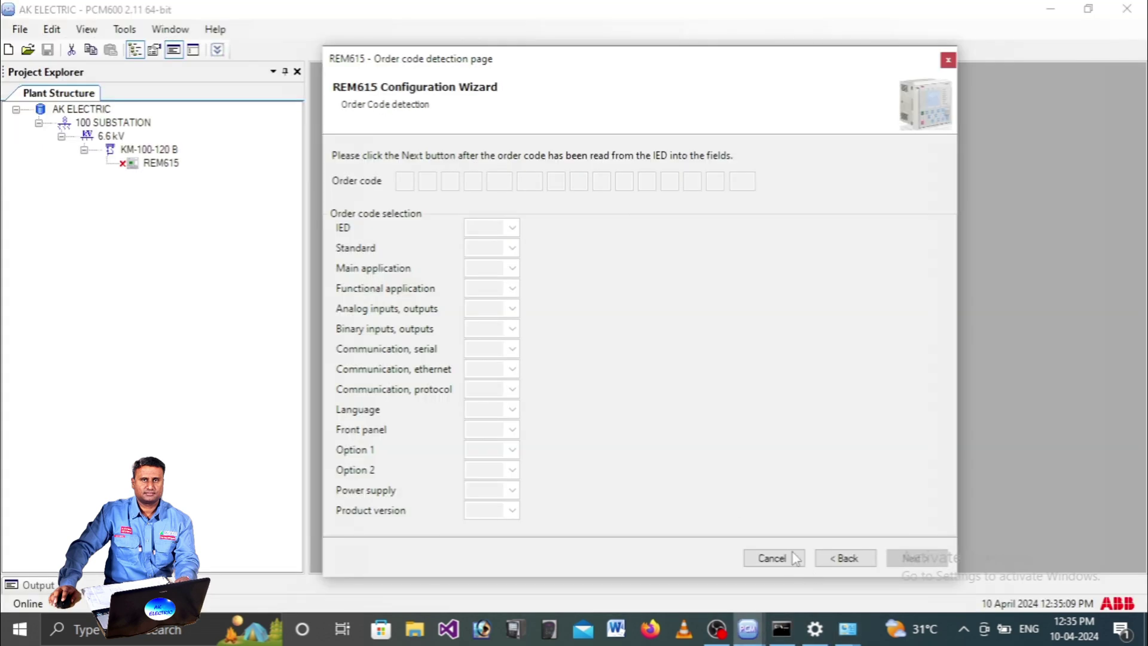
pyautogui.click(845, 558)
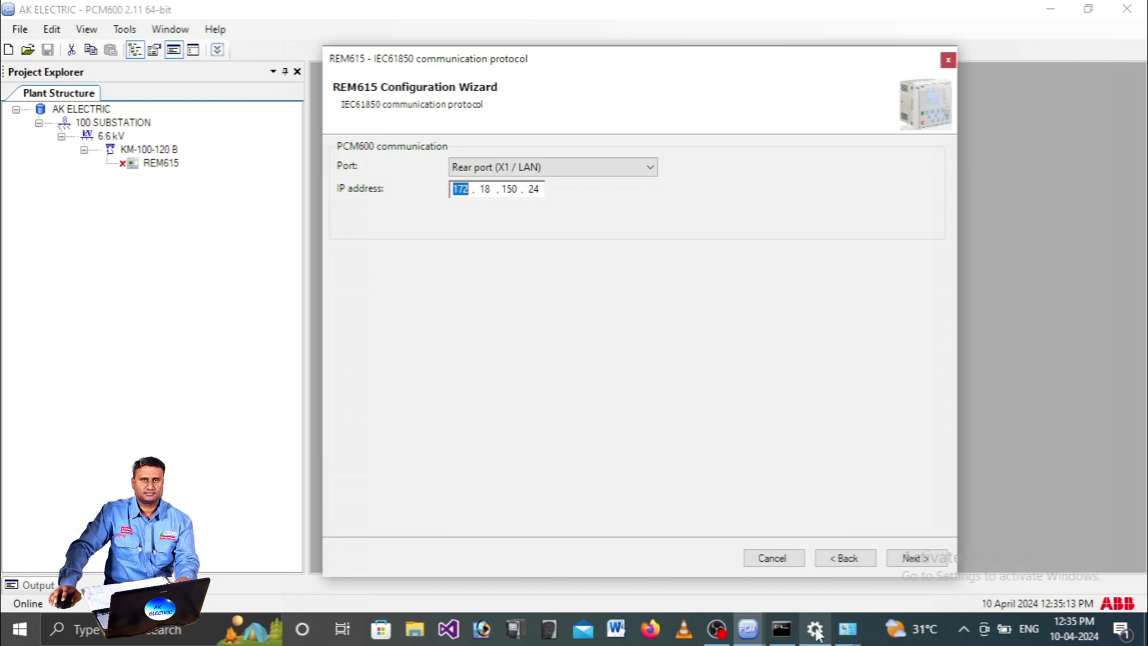
# Apply the 172.18.150.200 IPv4 settings and close the Ethernet, Network Connections and Settings windows
pyautogui.moveTo(848, 629)
pyautogui.click(934, 550)
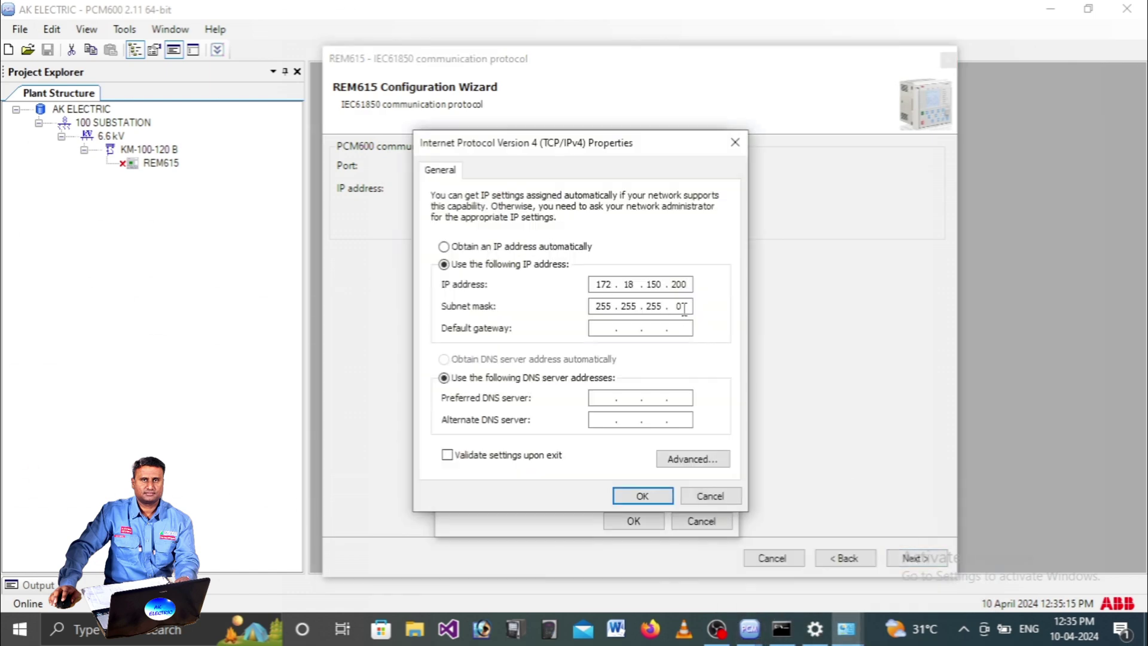
pyautogui.click(639, 498)
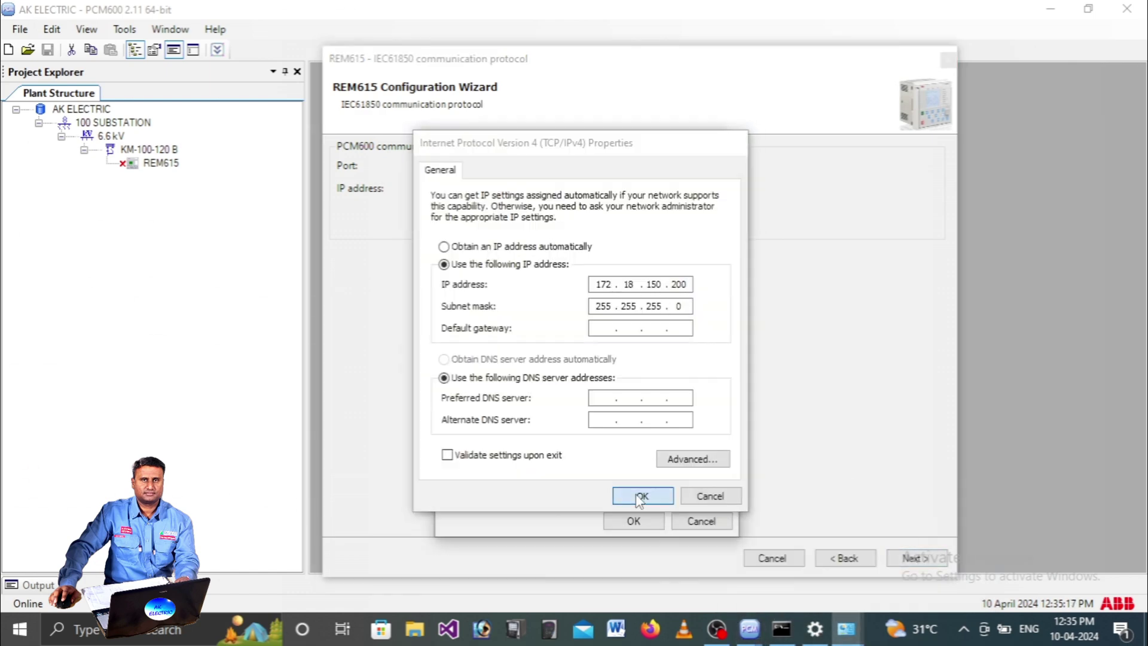
pyautogui.click(634, 521)
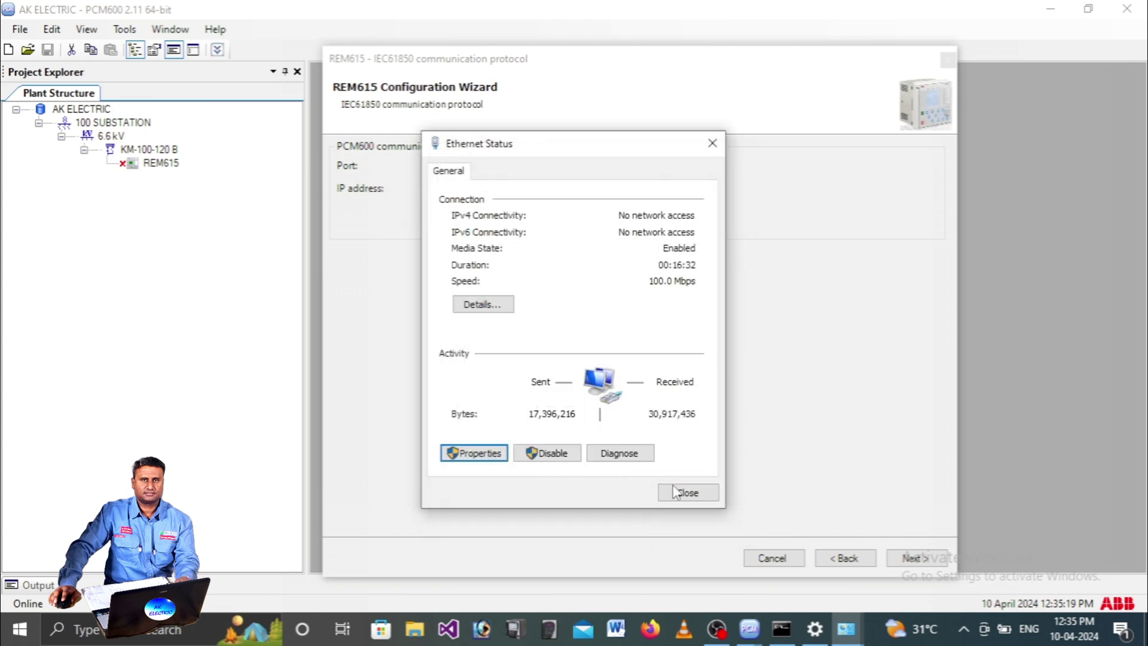
pyautogui.click(690, 493)
pyautogui.click(1128, 8)
pyautogui.click(1130, 9)
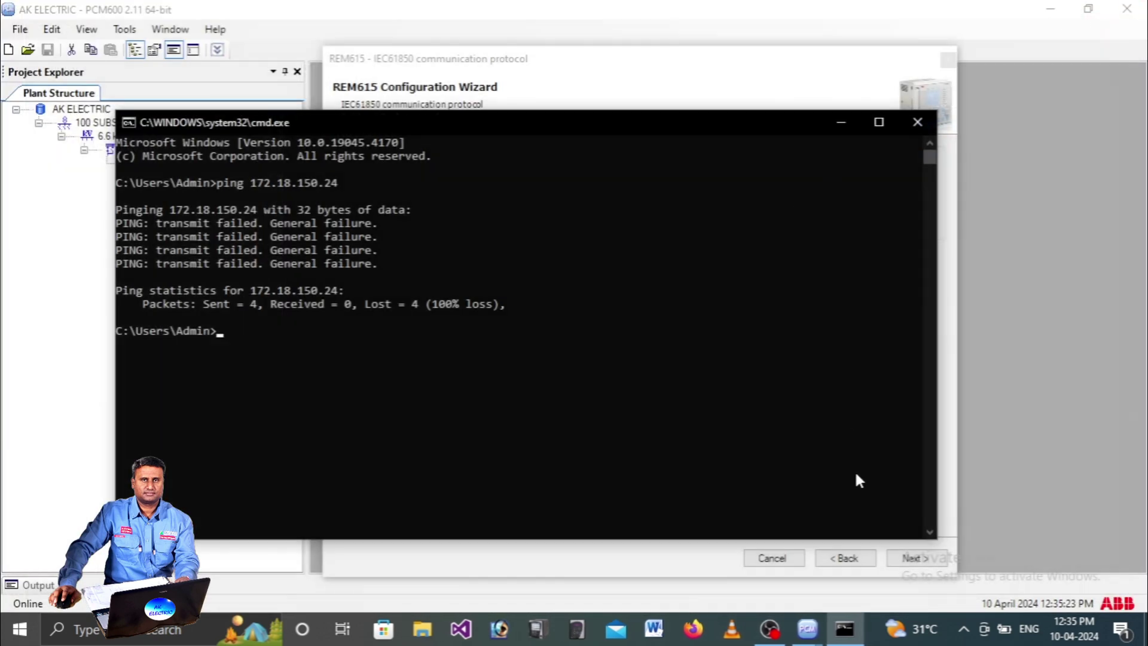
# Ping 172.18.150.24 again, now getting four replies with 0% loss, then close Command Prompt
pyautogui.click(219, 331)
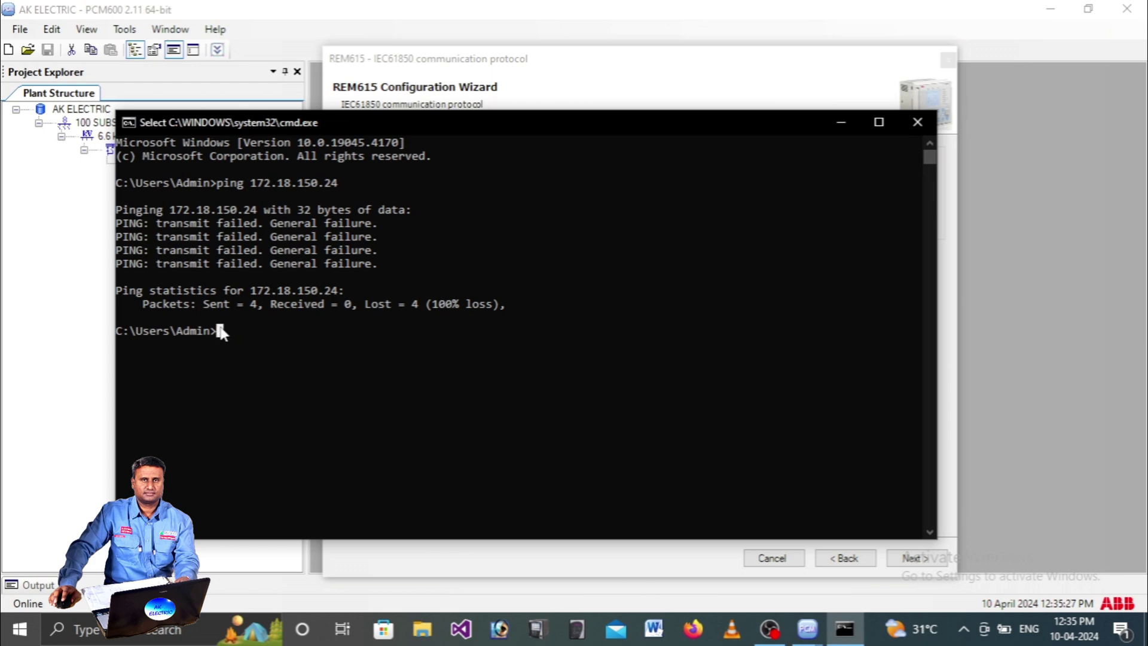
pyautogui.write('ping')
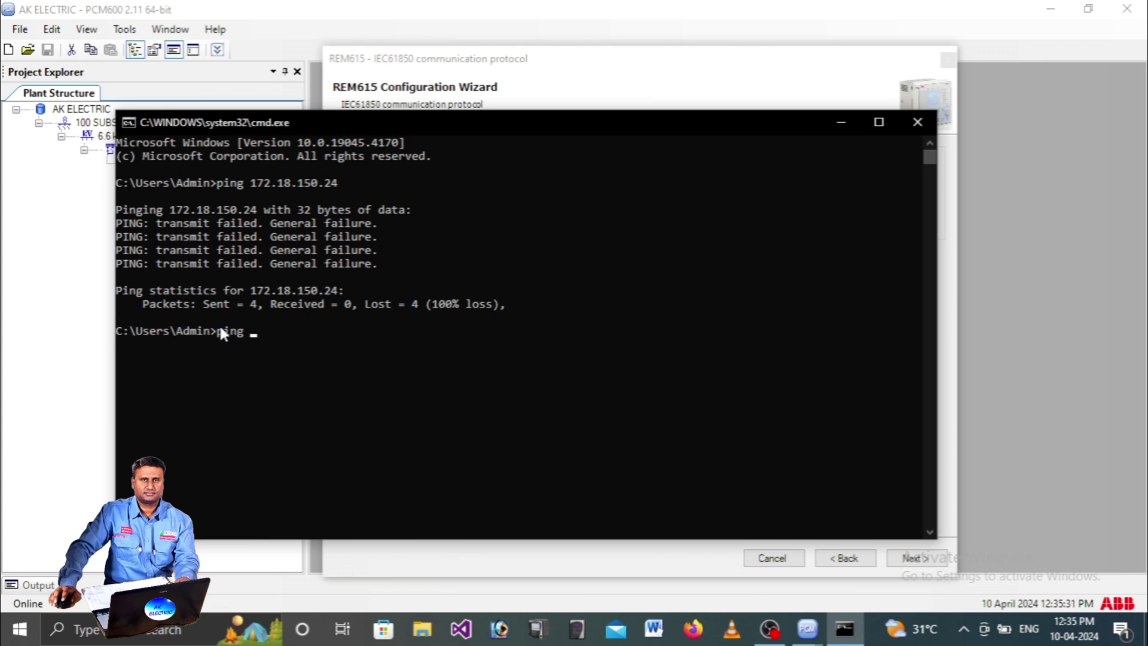
pyautogui.write(' 170.')
pyautogui.press('BackSpace')
pyautogui.press('BackSpace')
pyautogui.write('2.18.150.24')
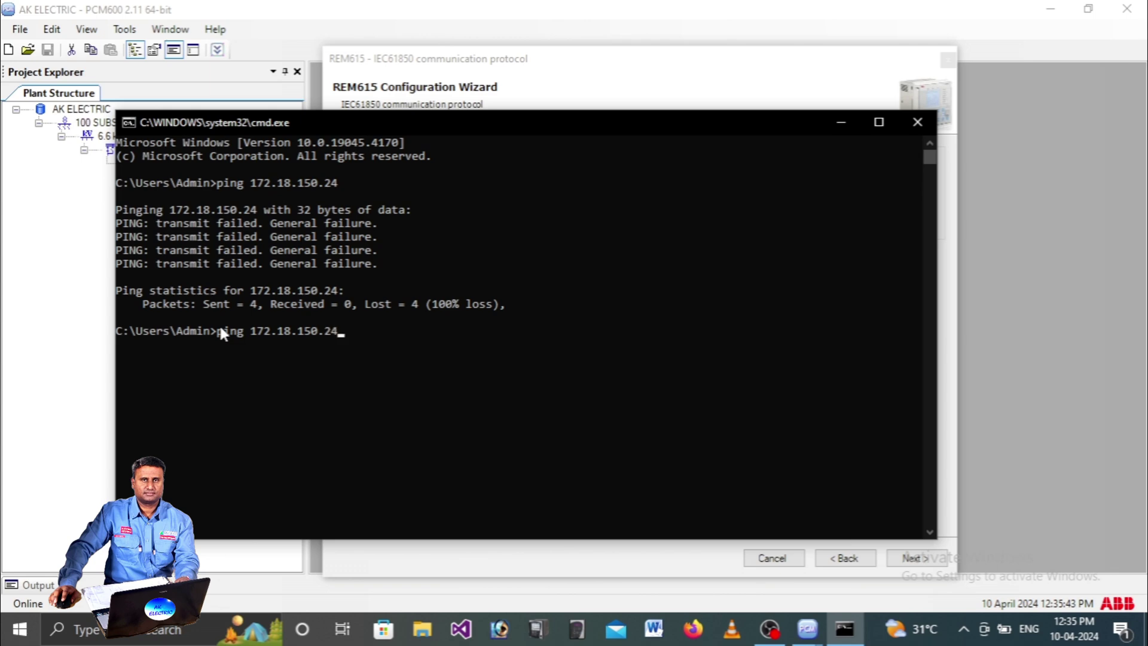
pyautogui.press('Return')
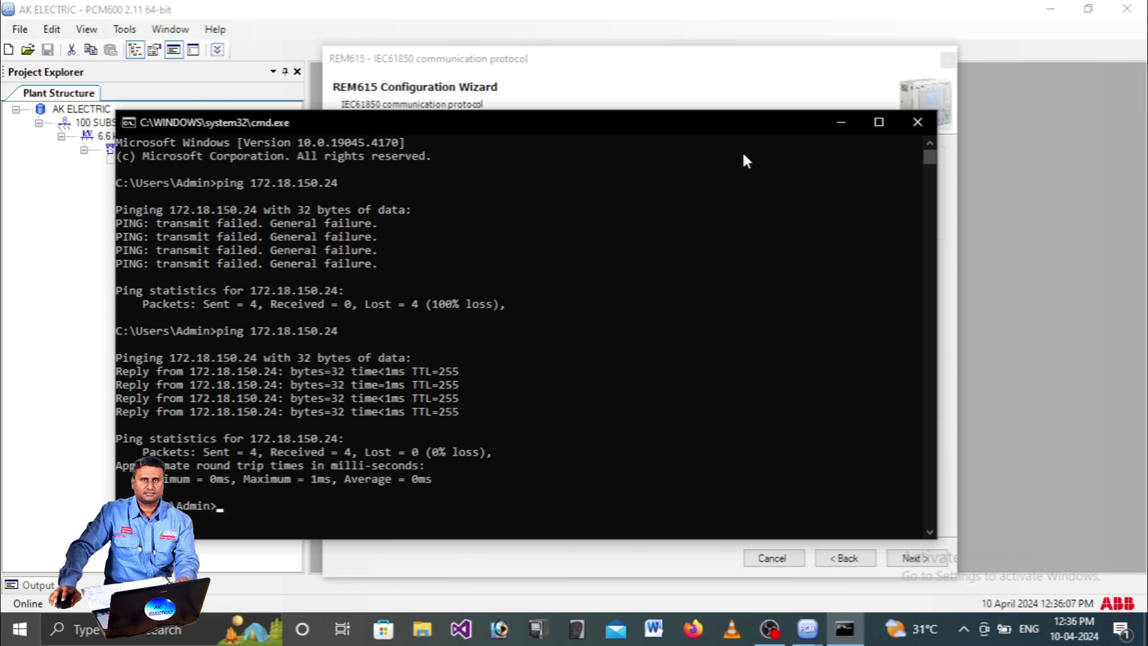
pyautogui.moveTo(735, 125); pyautogui.dragTo(714, 123)
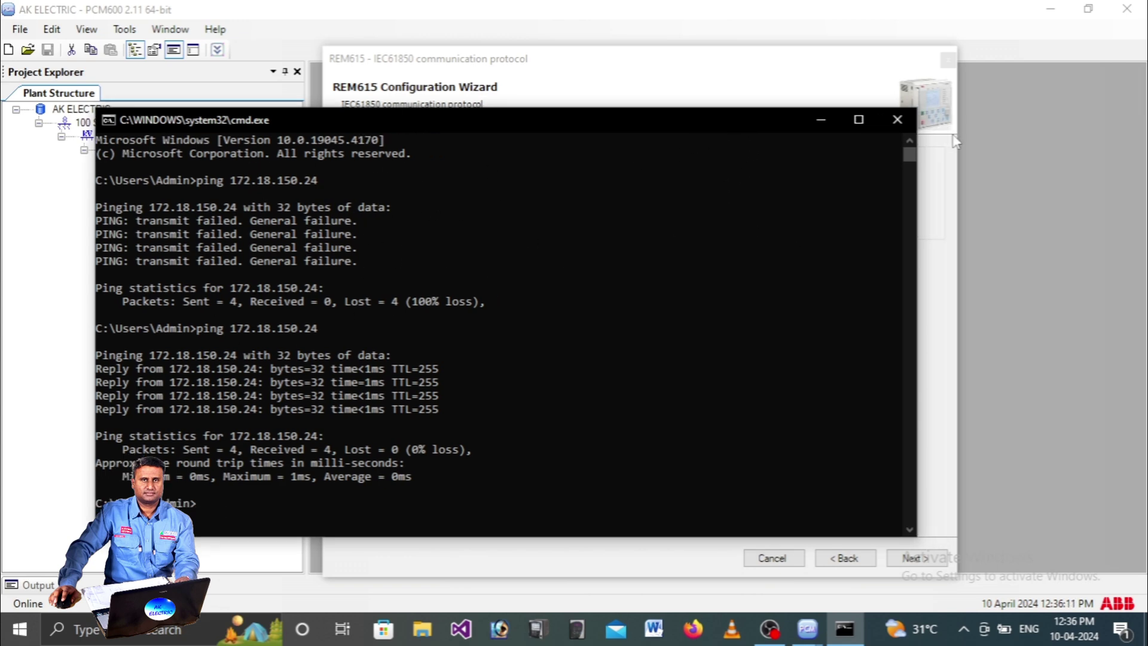
pyautogui.click(896, 119)
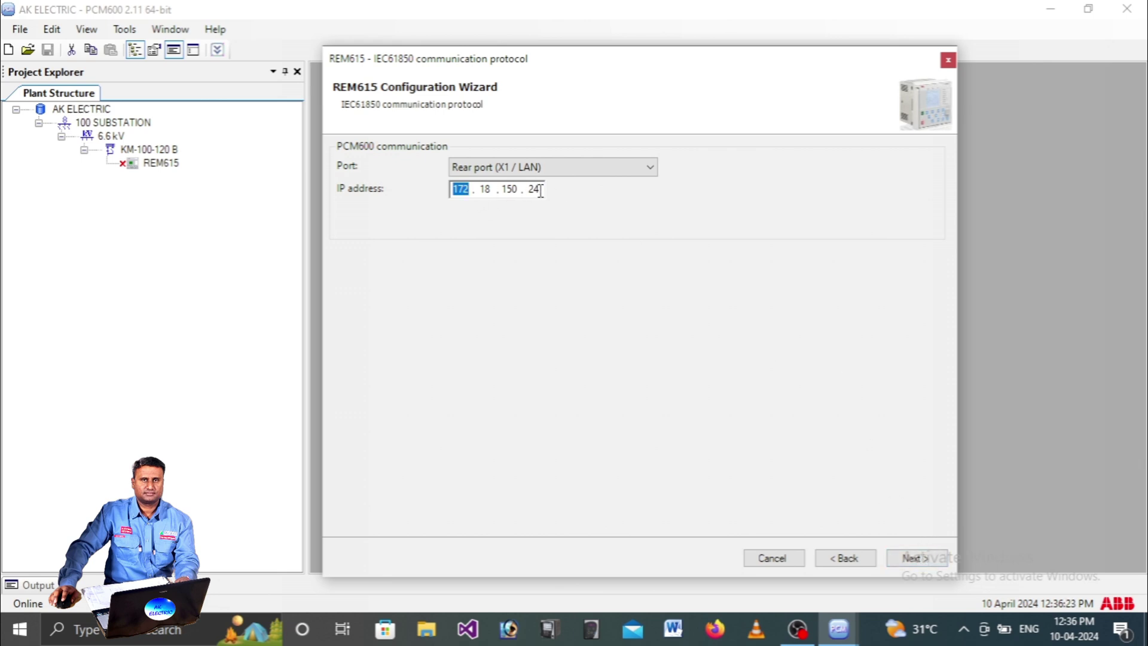
# Continue past the IP address and communication pages so the wizard reads order code HBMCAEAGNEC1BBN11G
pyautogui.click(919, 558)
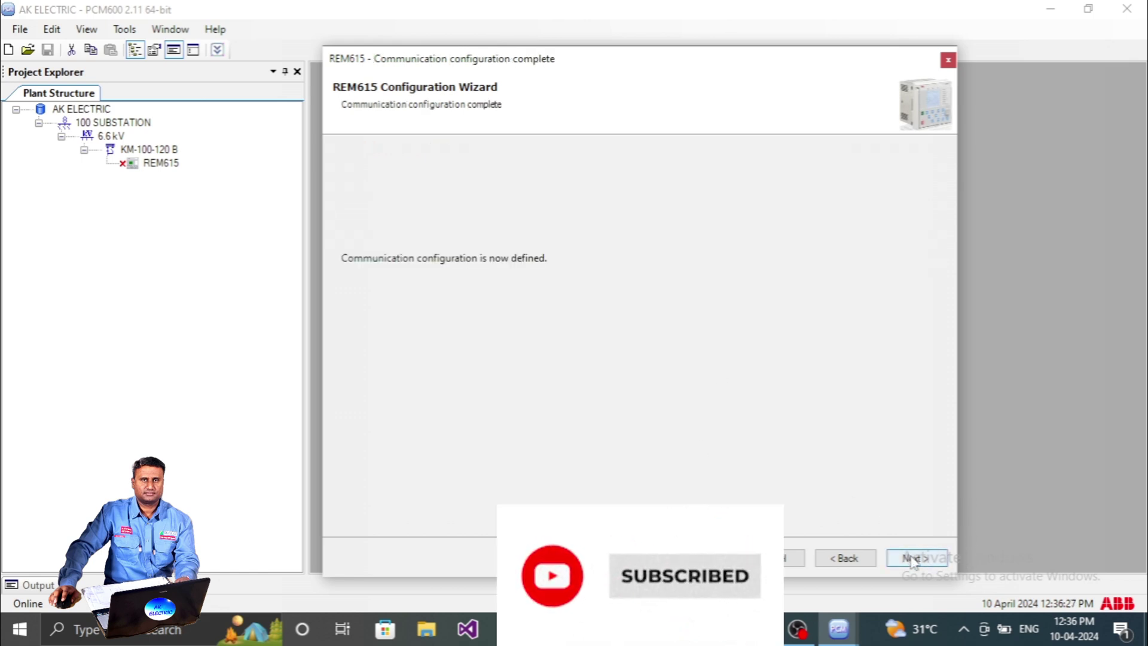
pyautogui.click(915, 559)
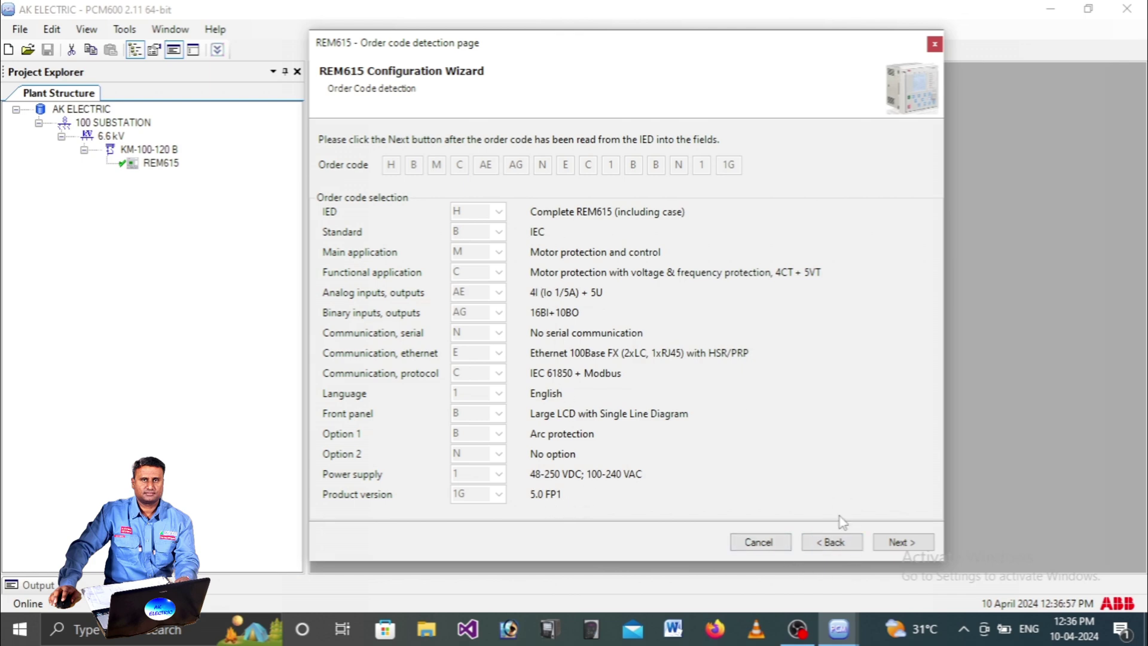
# Accept the detected order code to reach the configuration page with Standard configuration selected
pyautogui.click(898, 543)
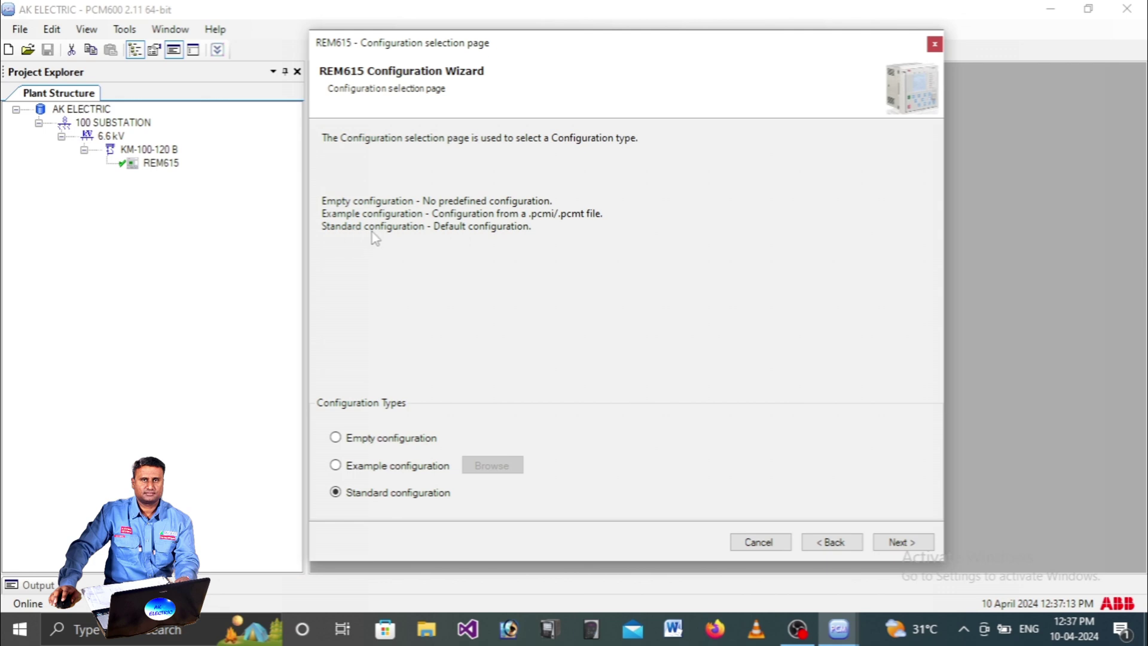
# Choose IEC 61850 Edition 2 and generate the REM615 configuration through to Setup complete
pyautogui.click(904, 542)
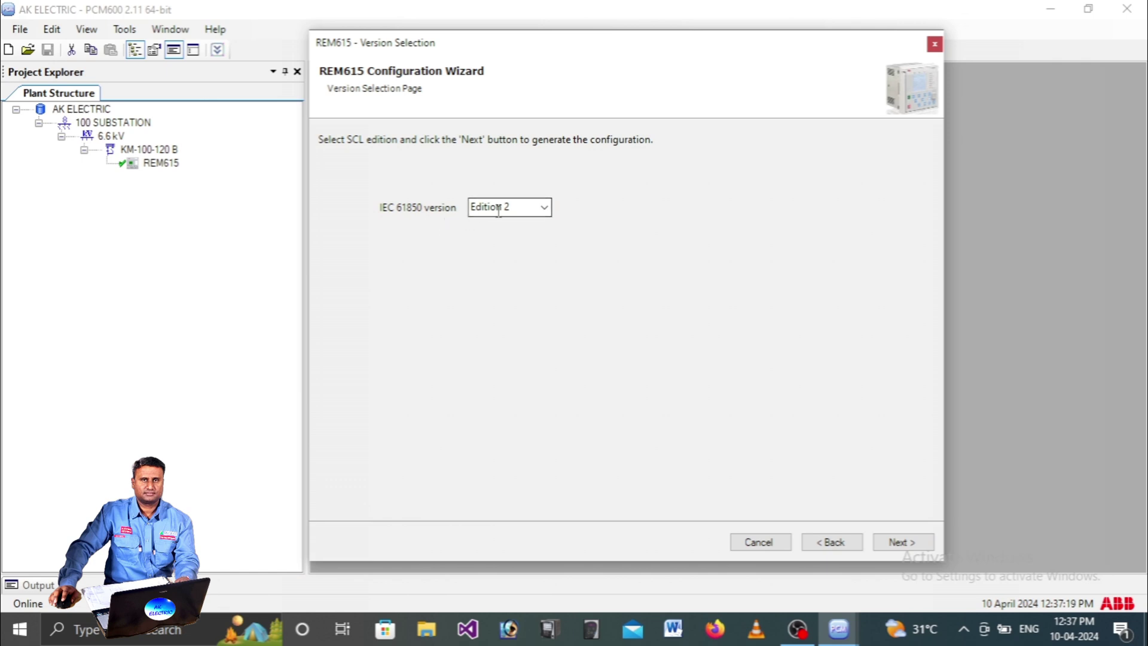
pyautogui.click(527, 211)
pyautogui.click(516, 234)
pyautogui.click(909, 542)
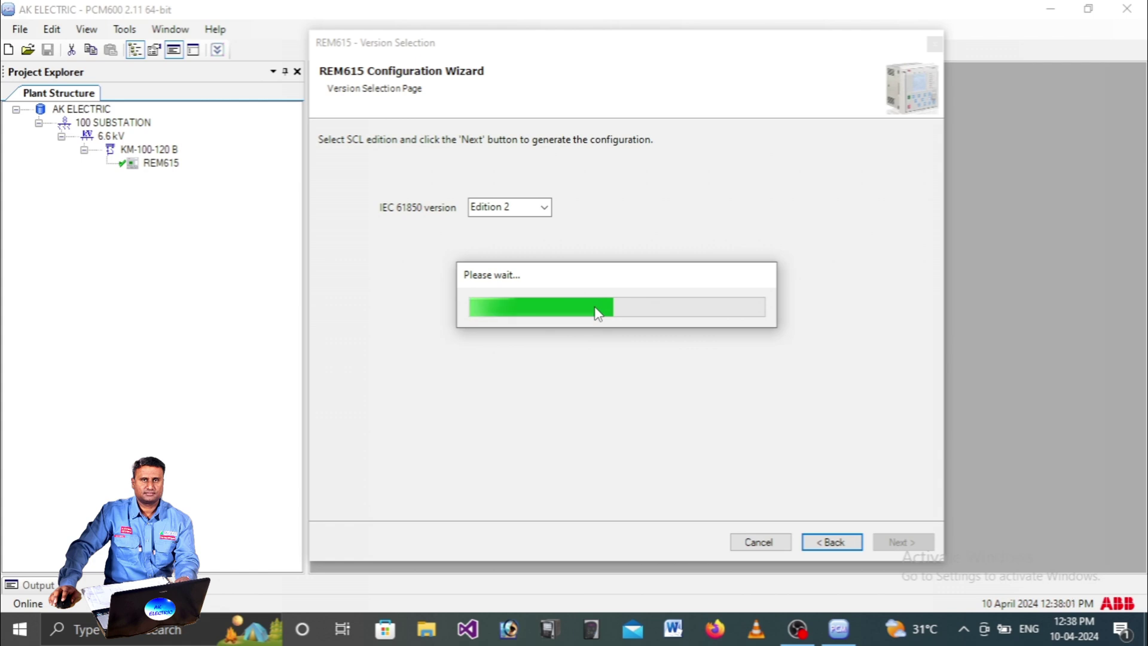
pyautogui.moveTo(640, 287); pyautogui.dragTo(548, 269)
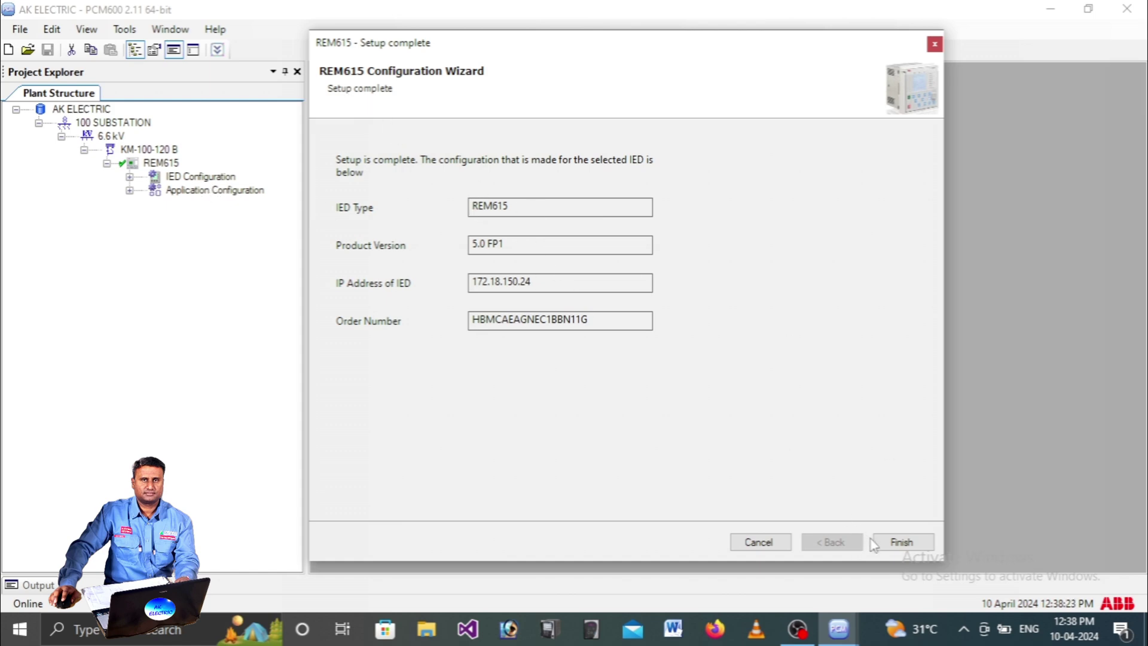
# Finish the wizard, expand IED Configuration > Measurements, and select PEMMXU1, MPTTR1 and CMMXU1
pyautogui.click(902, 541)
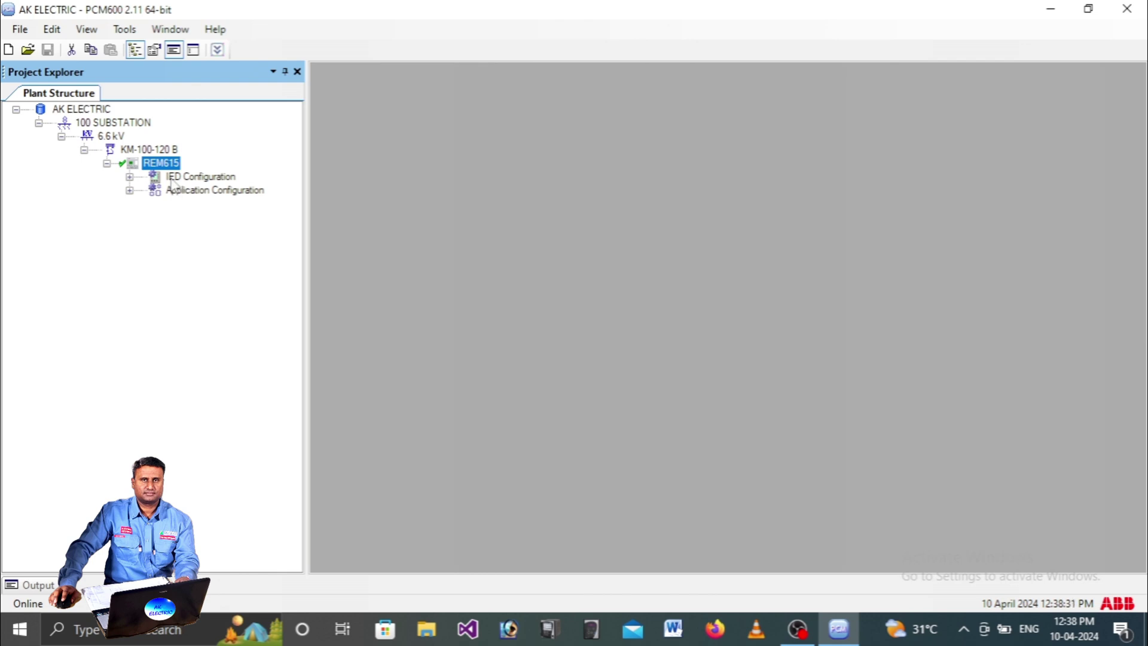
pyautogui.click(130, 177)
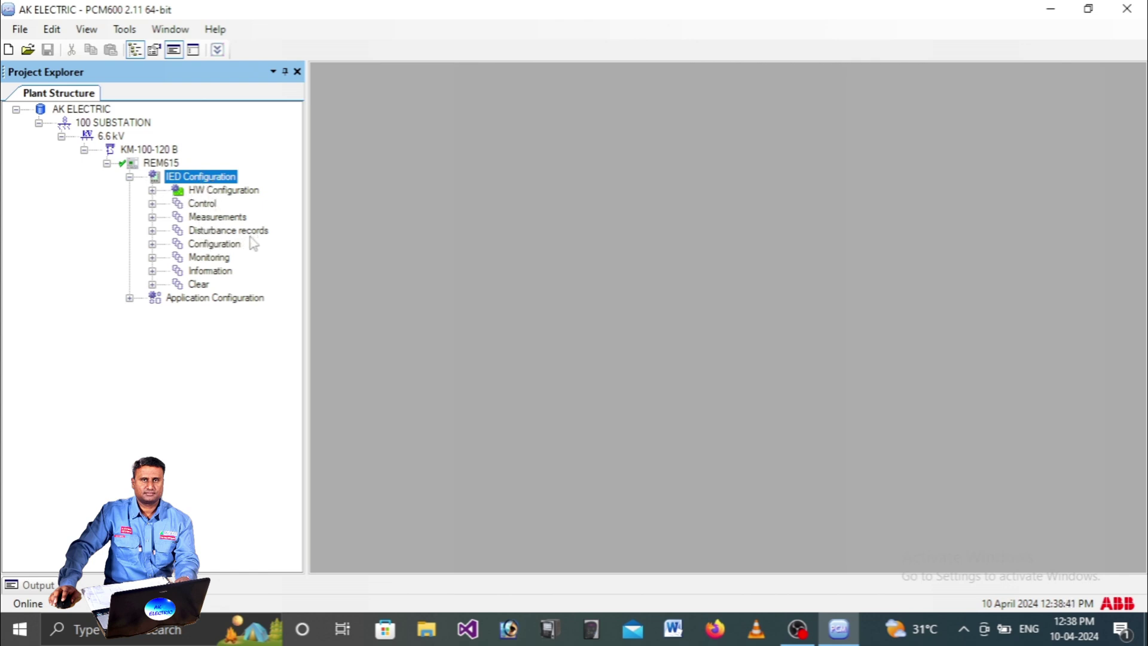
pyautogui.click(152, 217)
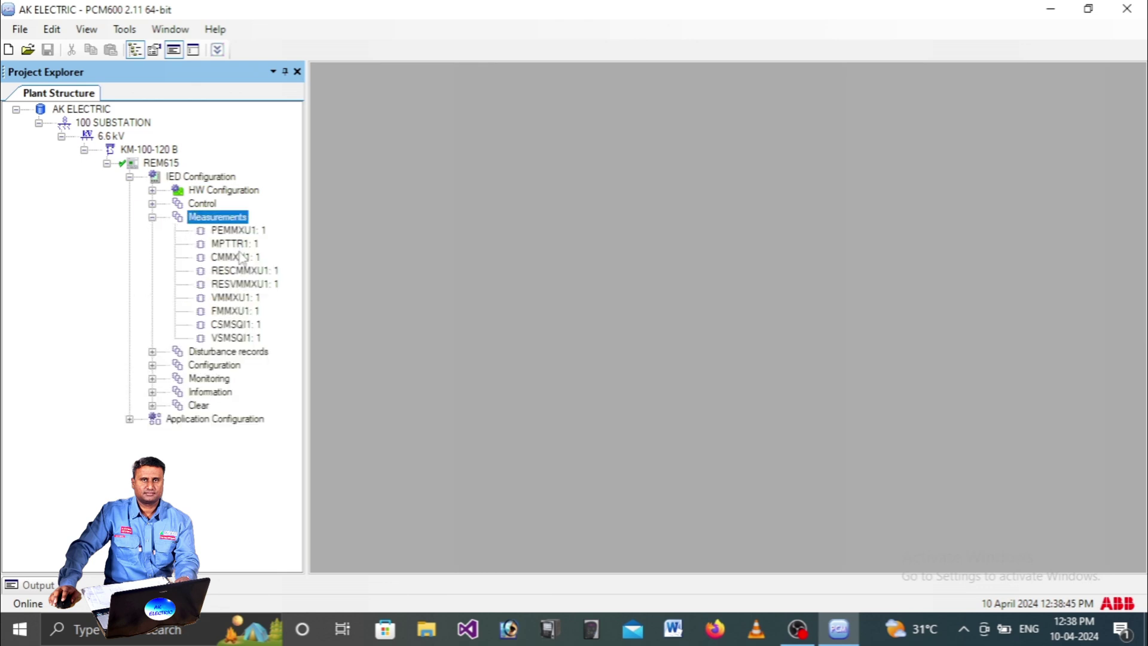
pyautogui.click(237, 231)
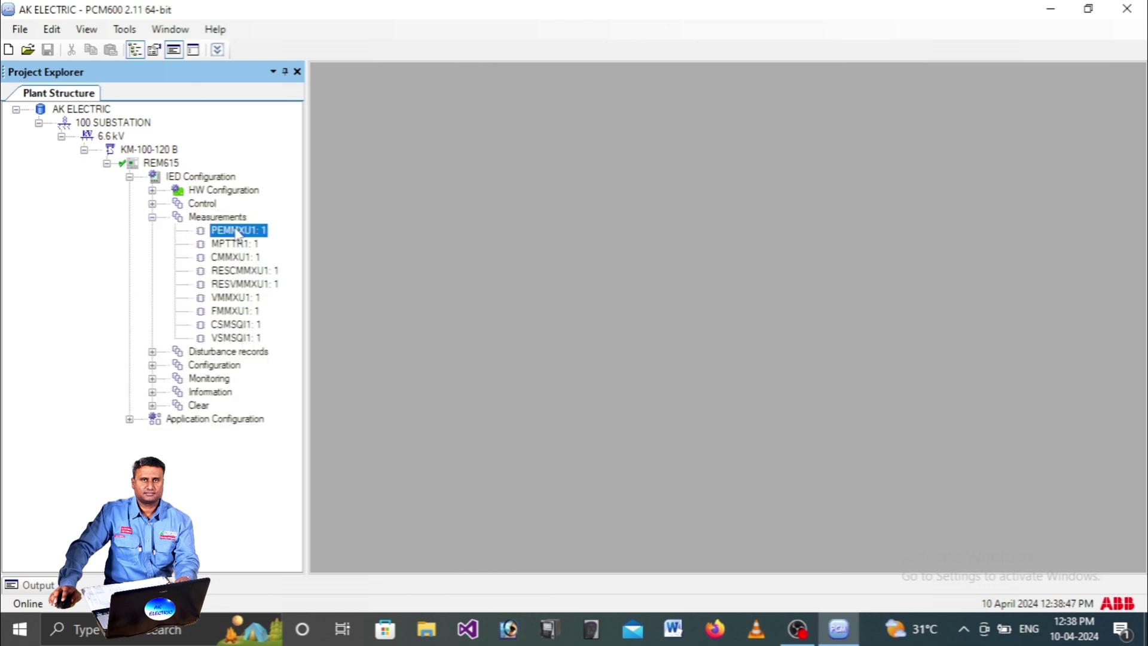
pyautogui.click(235, 244)
pyautogui.click(237, 257)
pyautogui.click(240, 232)
# Open PEMMXU1 parameter settings and review the P-kW, Q-kVAr and PF settings
pyautogui.rightClick(250, 232)
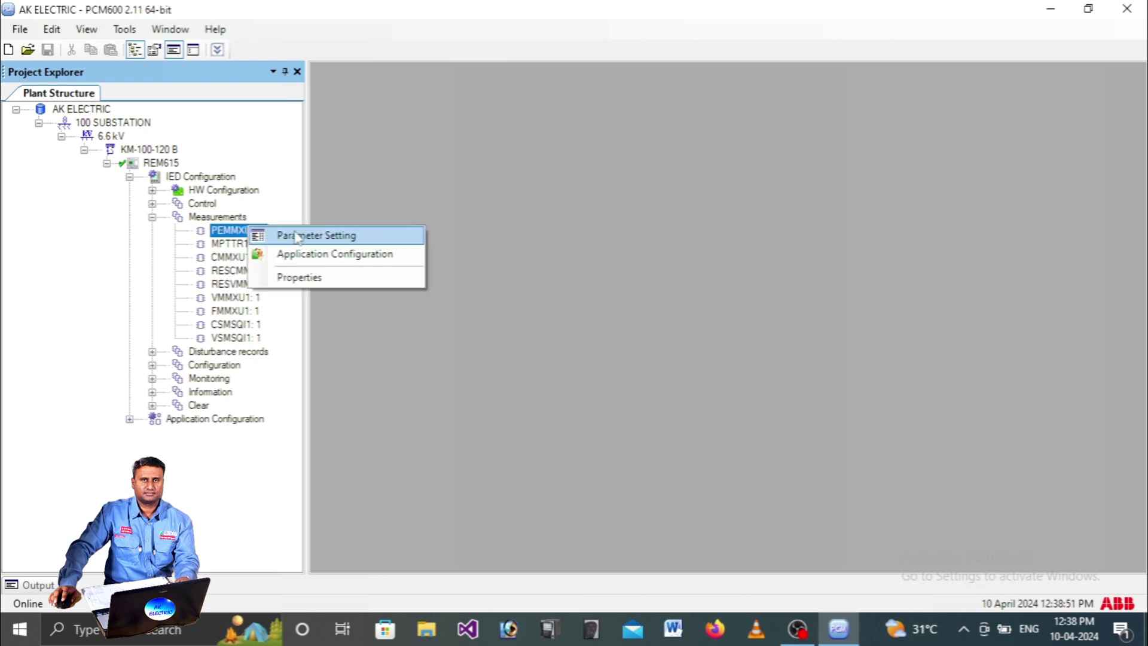
pyautogui.click(297, 239)
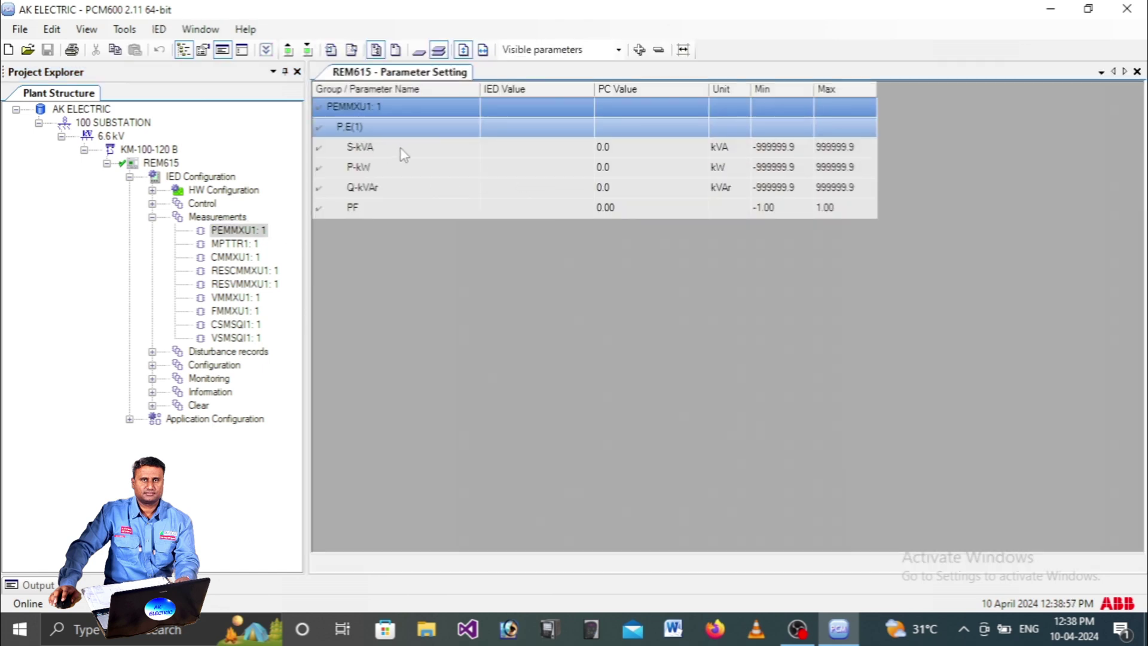
pyautogui.click(376, 173)
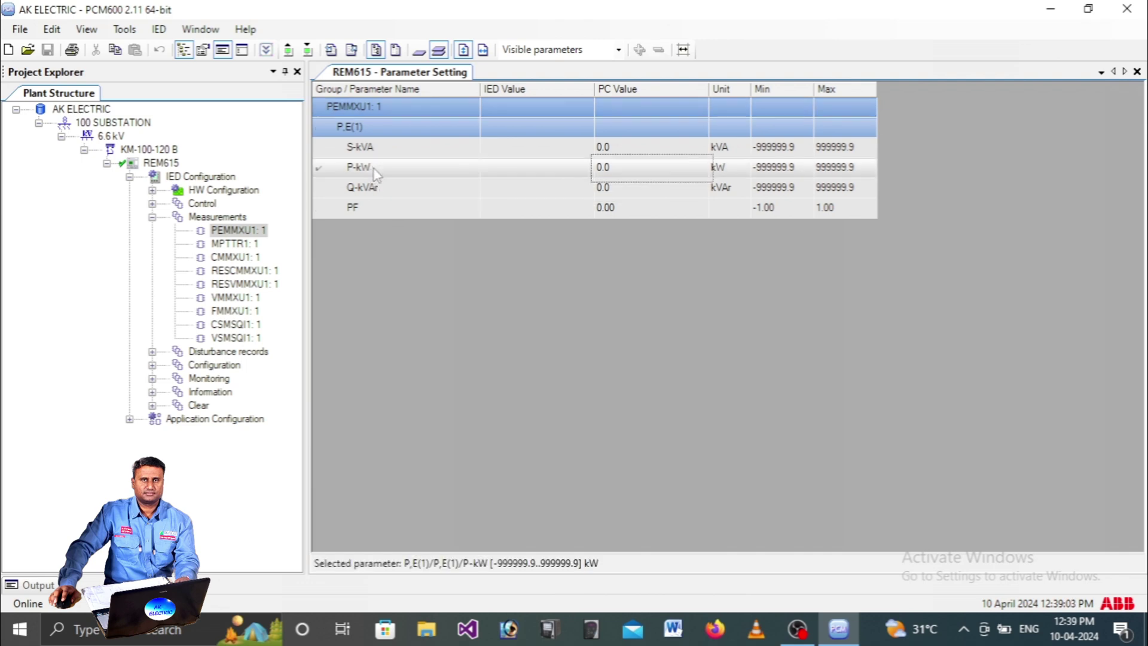
pyautogui.click(379, 191)
pyautogui.click(371, 210)
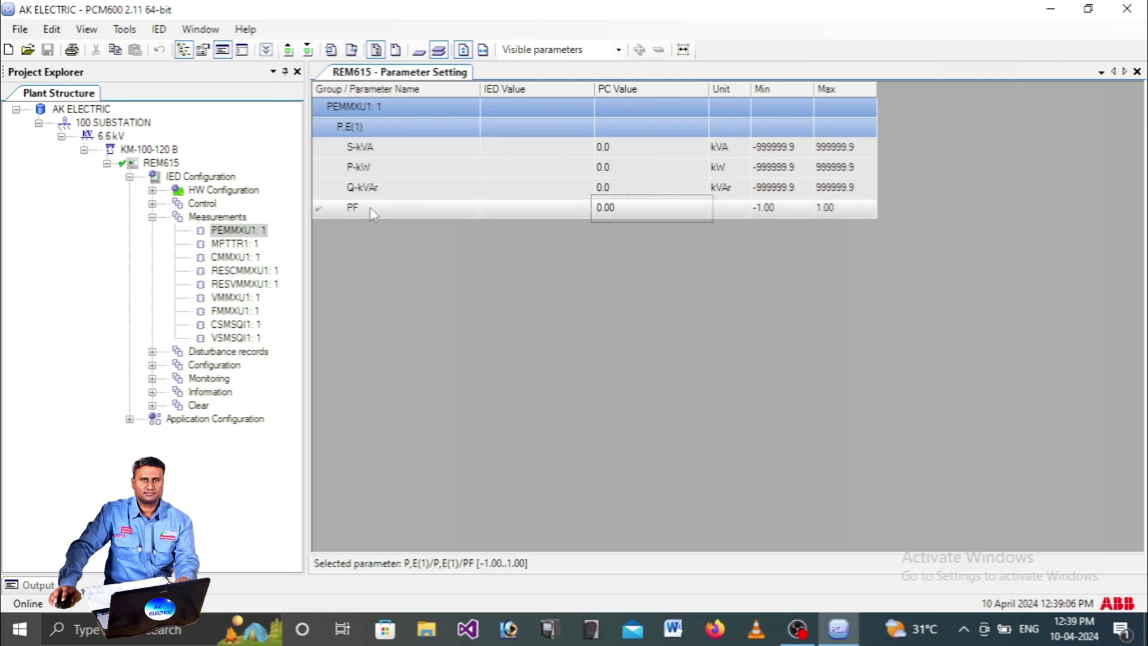
# Review MPTTR1, CMMXU1, RESCMMXU1, VMMXU1, FMMXU1 and PEMMXU1 parameters, then return to CMMXU1's actions
pyautogui.click(251, 246)
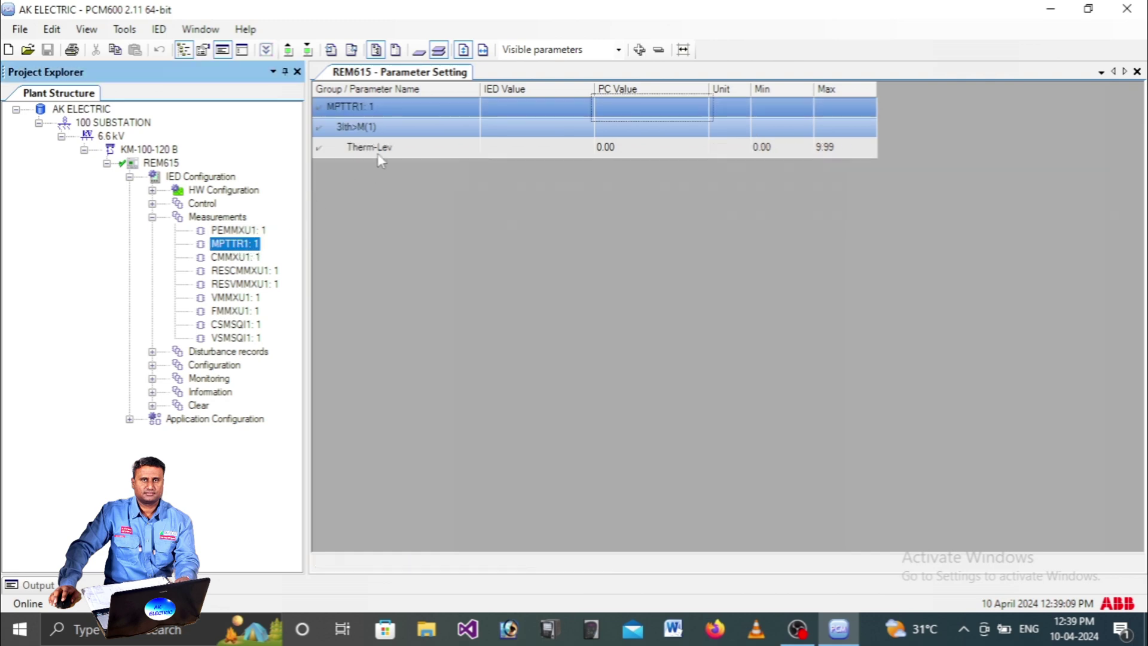
pyautogui.press('Down')
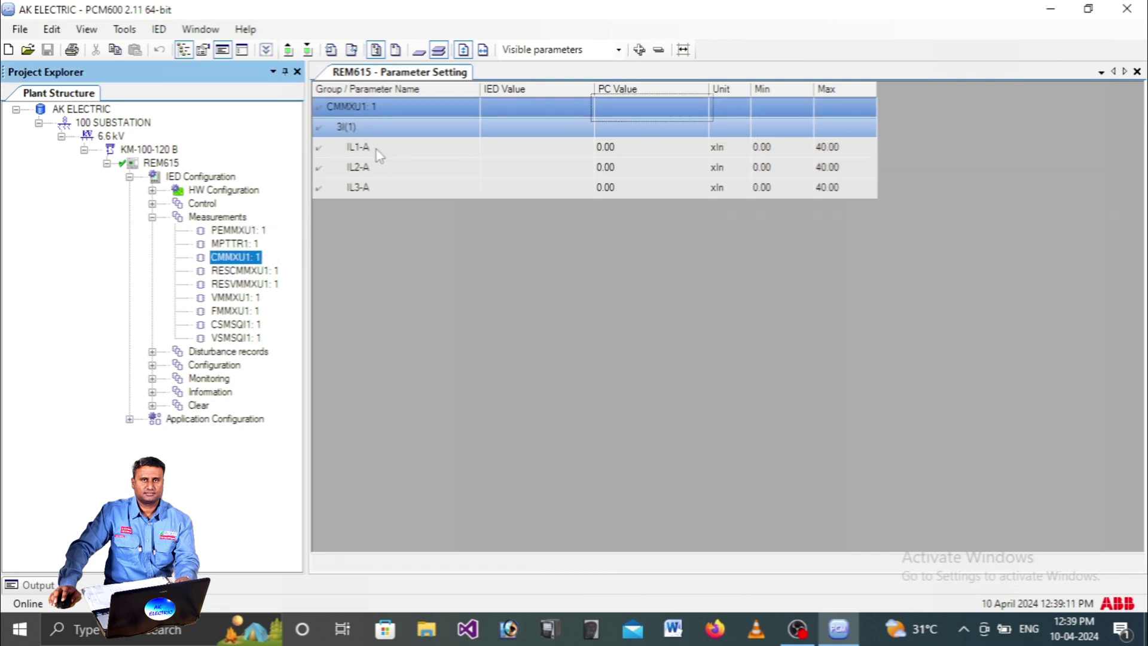
pyautogui.click(261, 273)
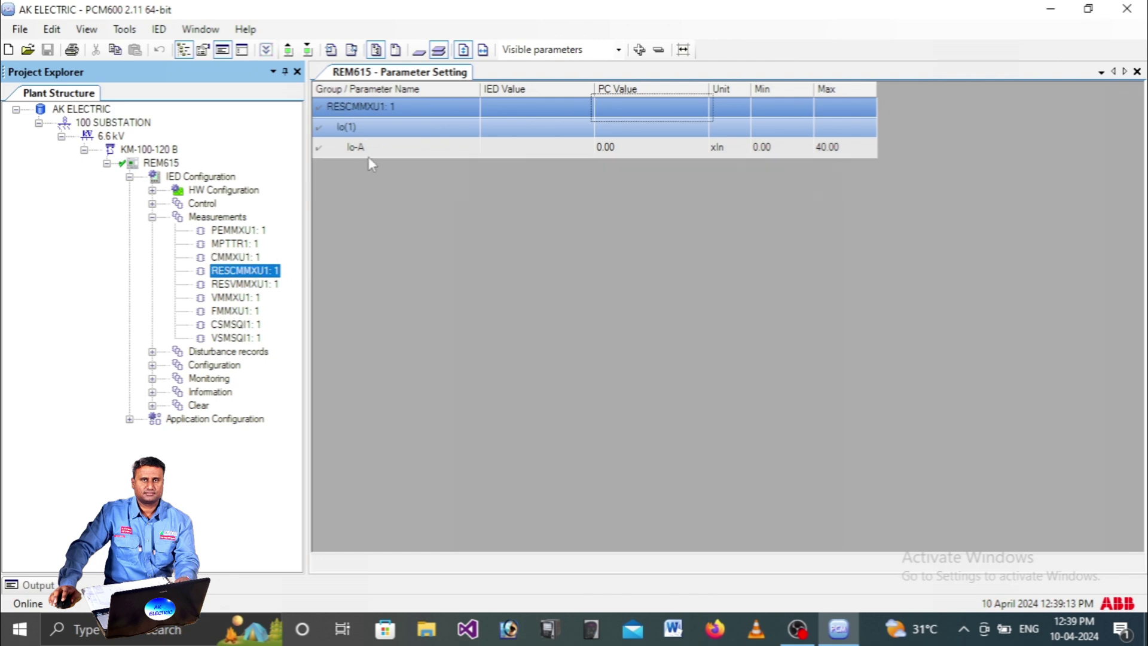
pyautogui.click(247, 297)
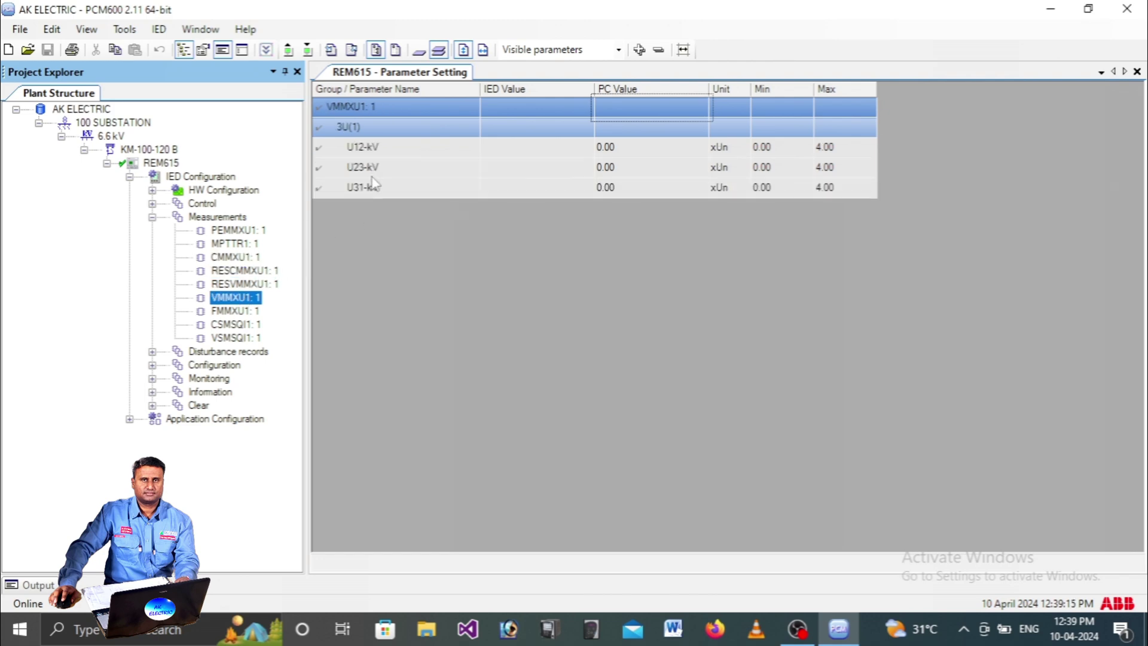
pyautogui.click(246, 311)
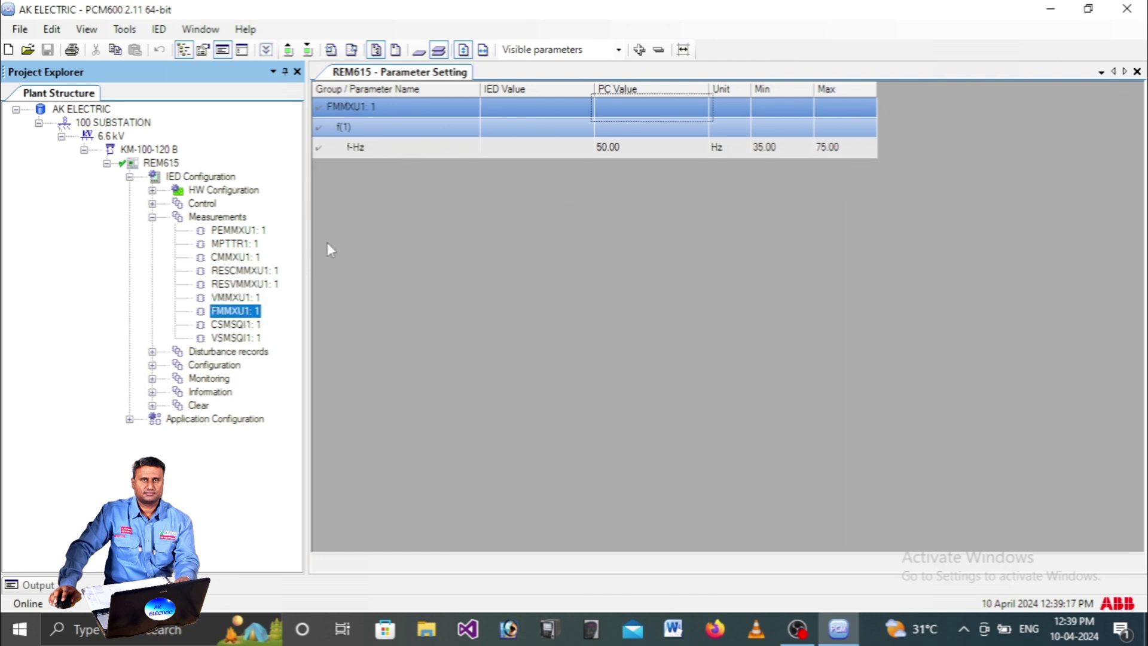
pyautogui.click(239, 230)
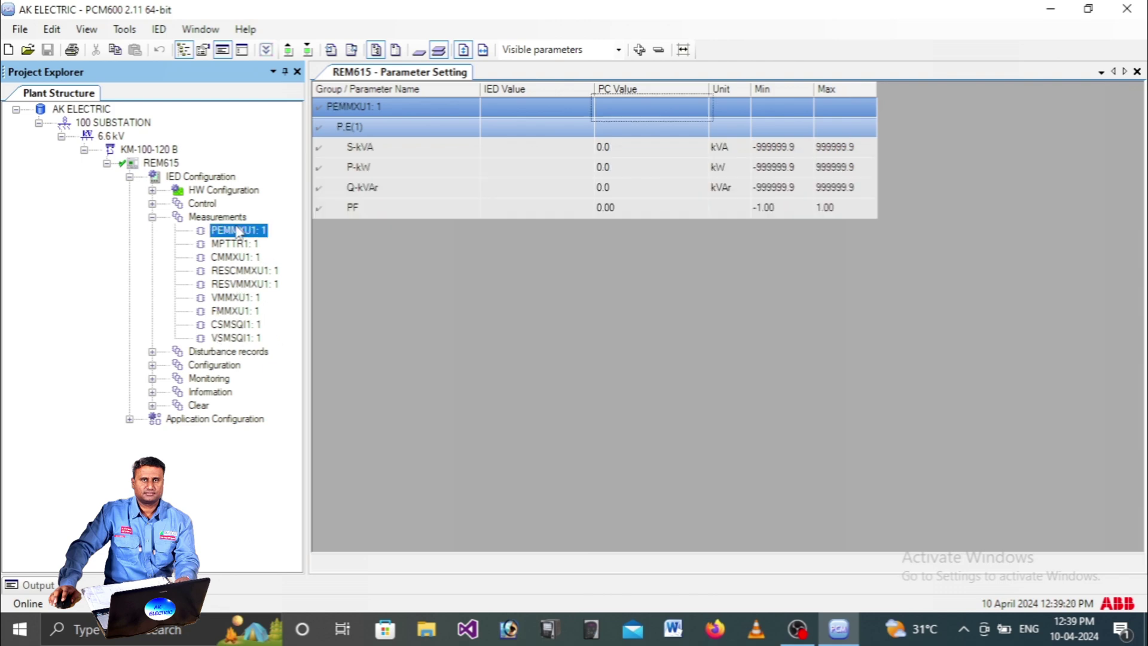
pyautogui.click(238, 257)
pyautogui.rightClick(237, 256)
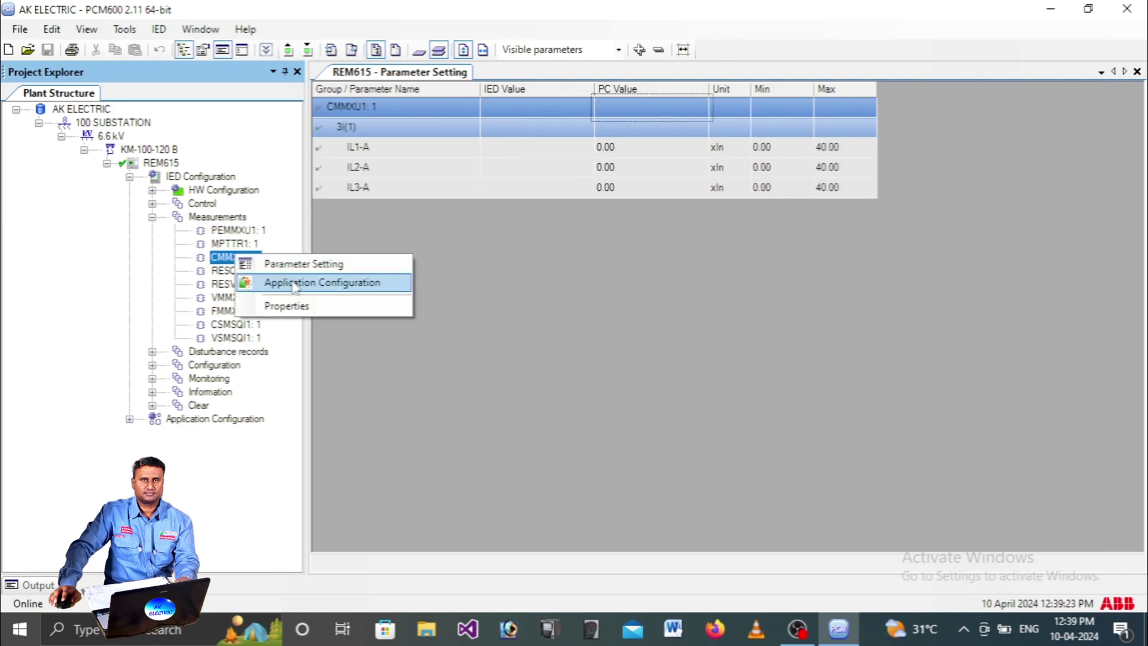
# Open CMMXU1 in Application Configuration and locate the VMMXU1, FMMXU1, CSMSQI1 and VSMSQI1 blocks
pyautogui.click(369, 283)
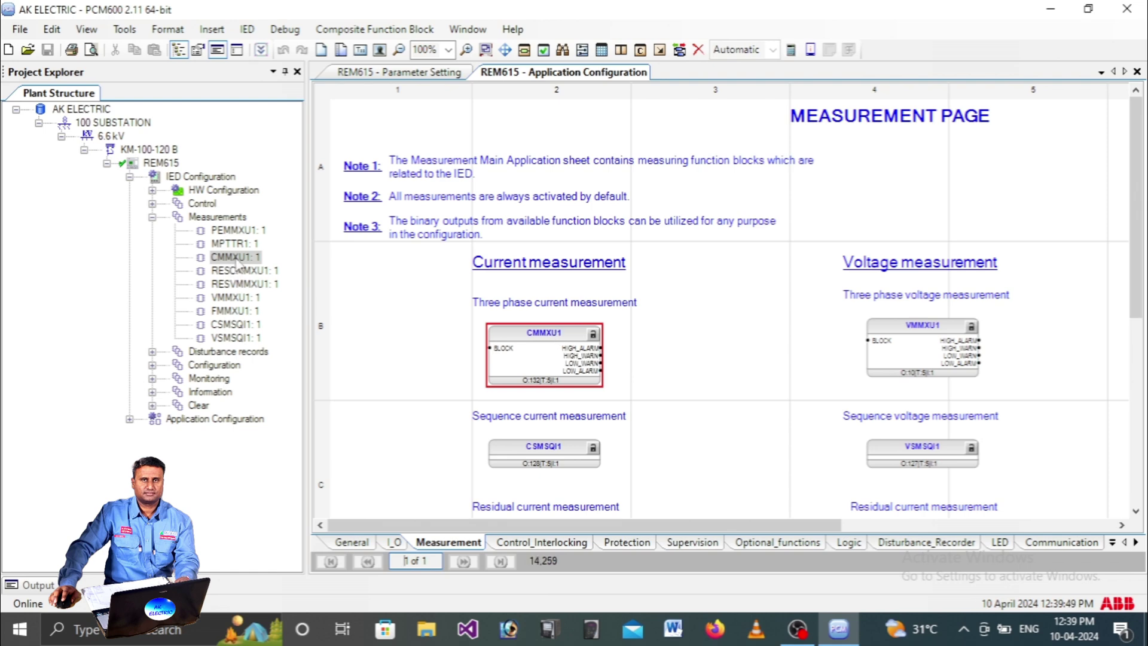
pyautogui.click(233, 297)
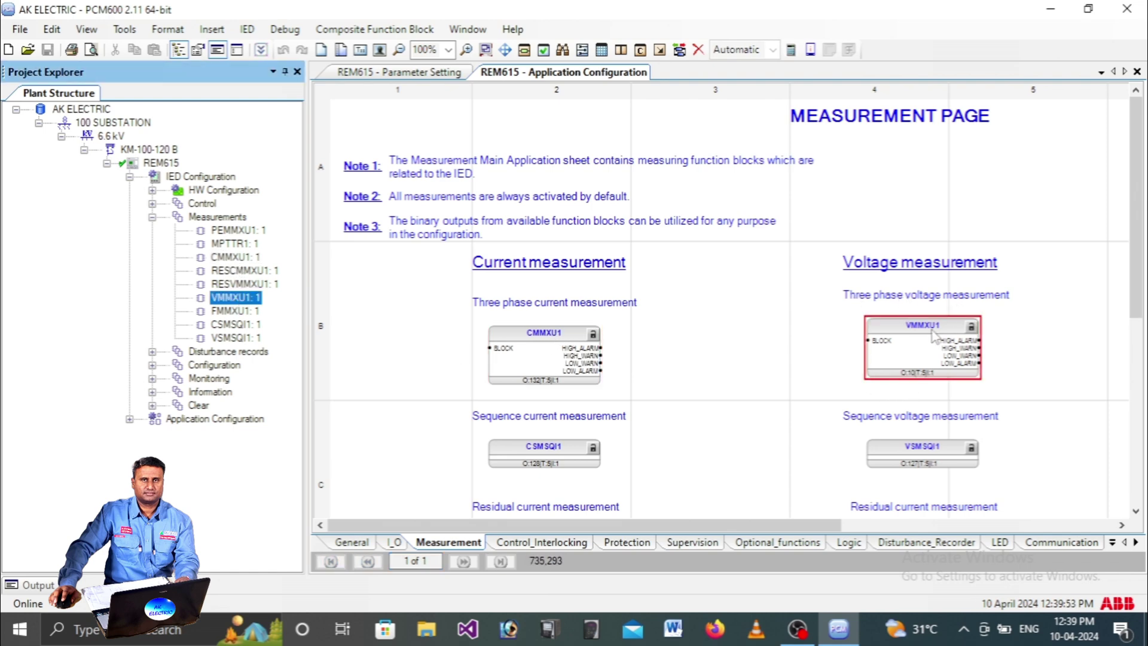
pyautogui.click(239, 312)
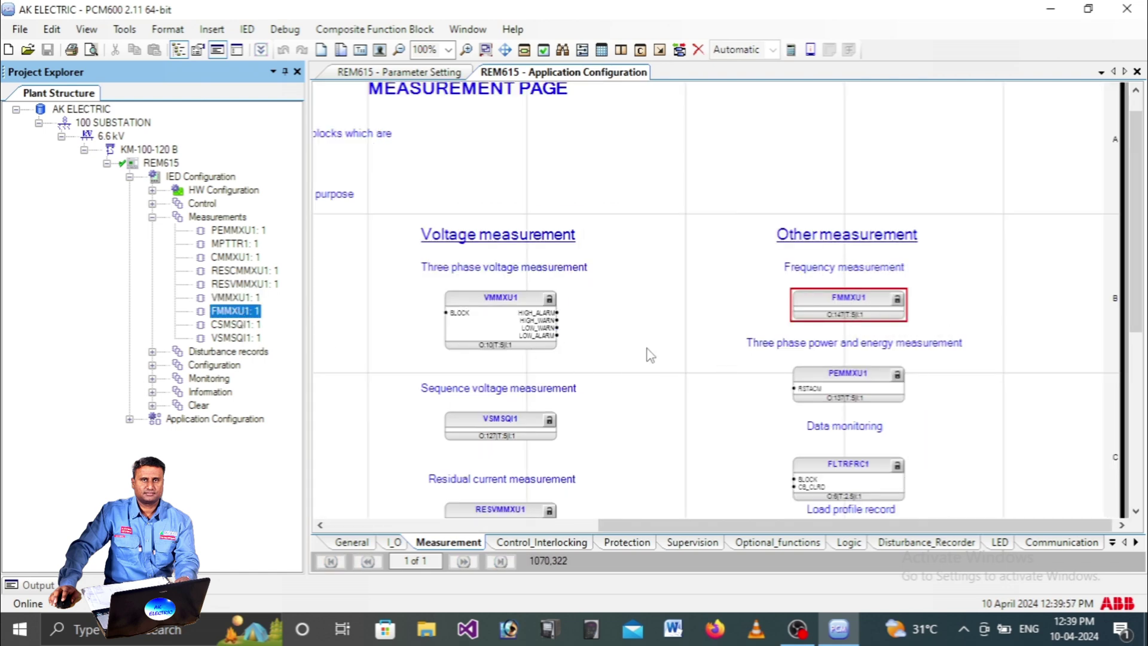
pyautogui.click(226, 324)
pyautogui.click(230, 338)
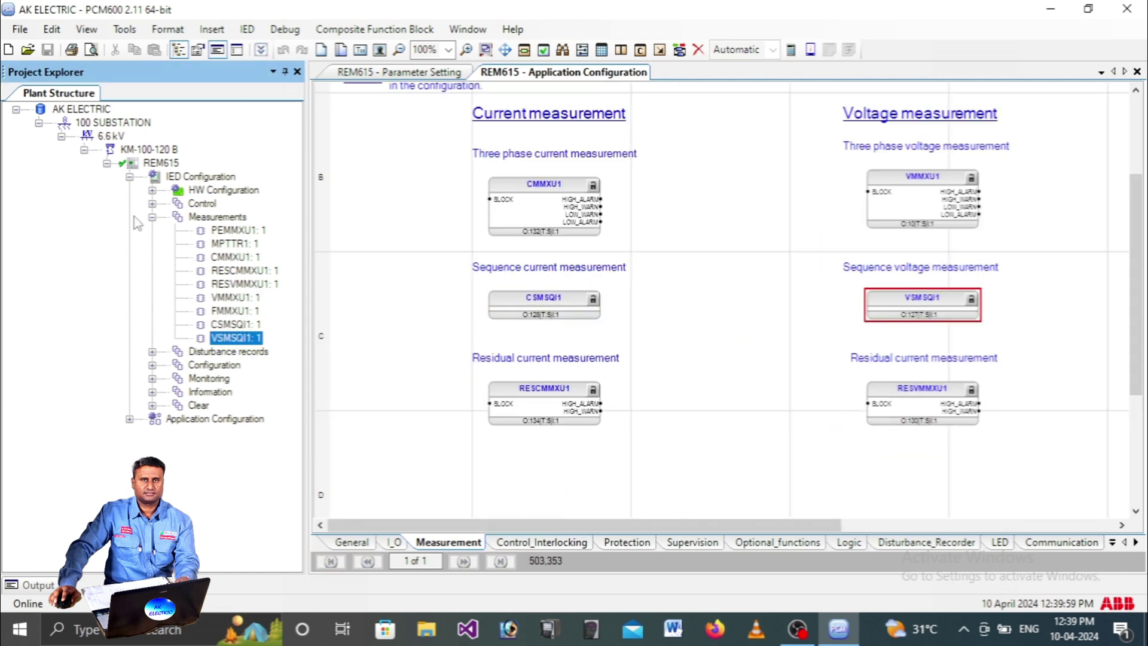
# Collapse the Measurements list of function blocks in the tree
pyautogui.click(153, 217)
pyautogui.click(152, 217)
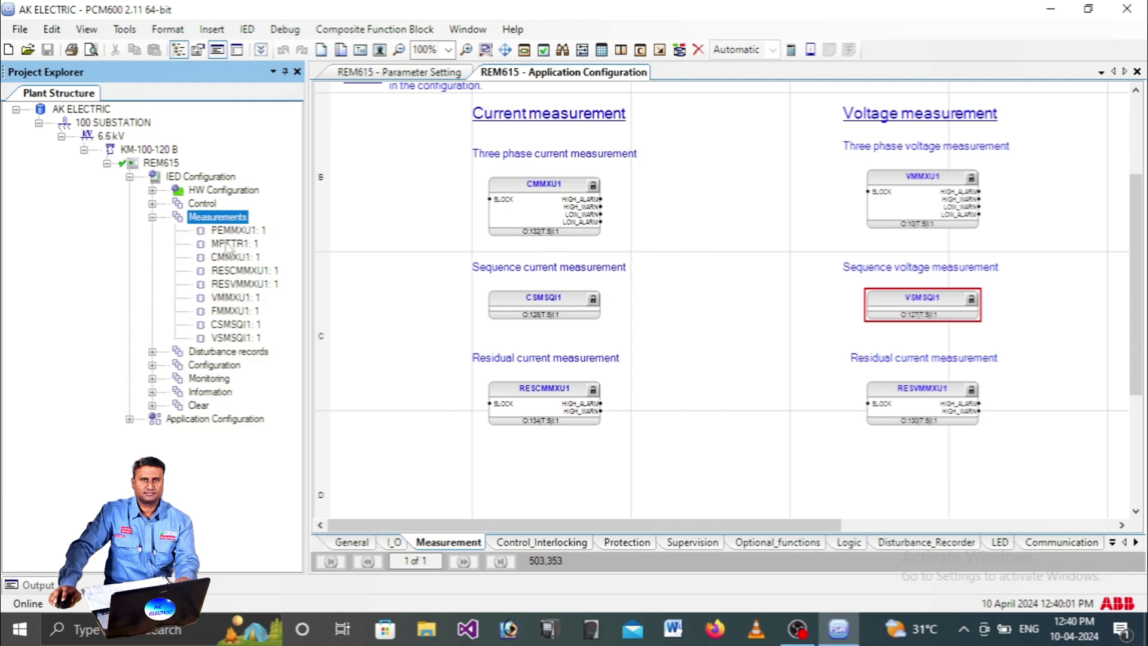
pyautogui.click(152, 217)
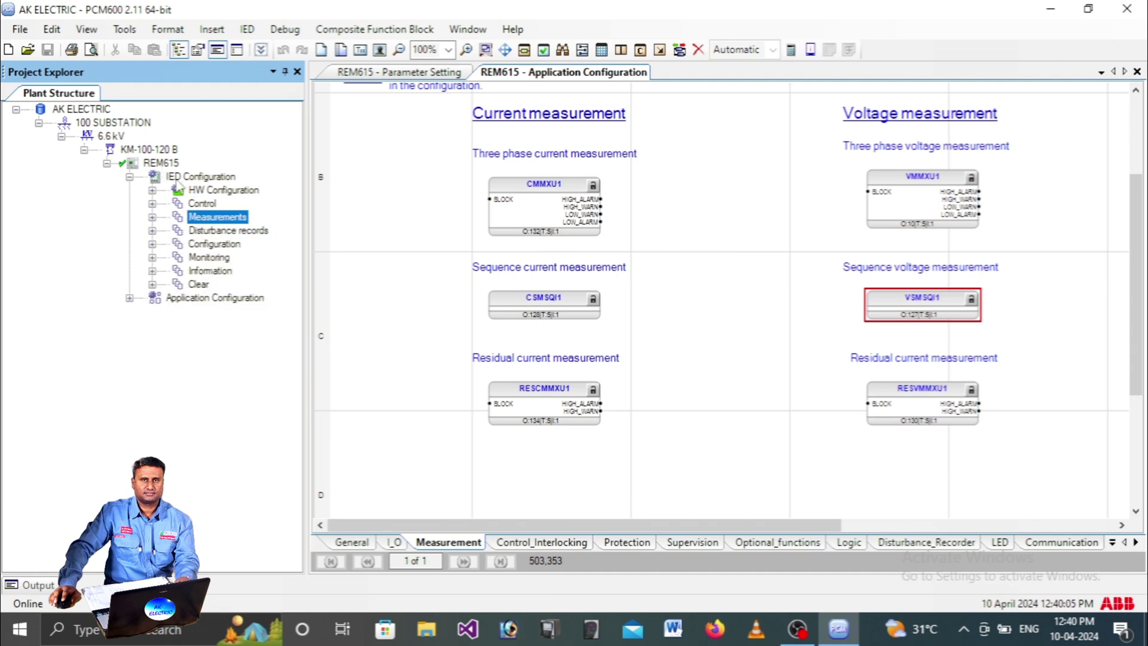
# Open Current (3I,CT) parameter settings and check the 100.0 A primary and 1A secondary values
pyautogui.click(153, 244)
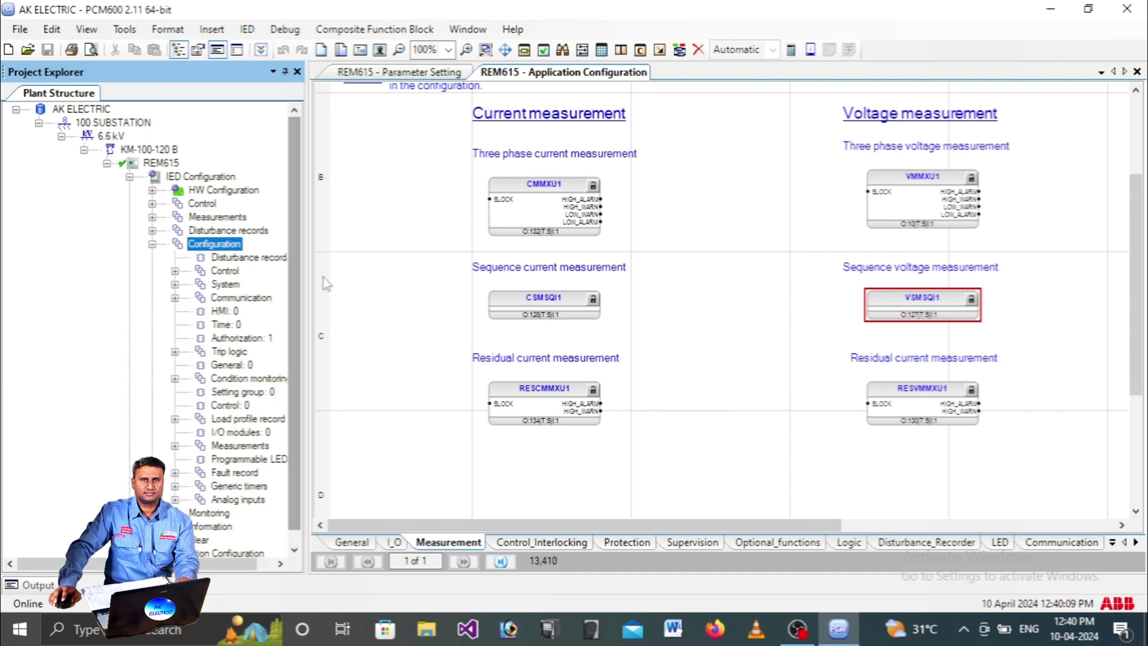
pyautogui.moveTo(311, 266); pyautogui.dragTo(376, 266)
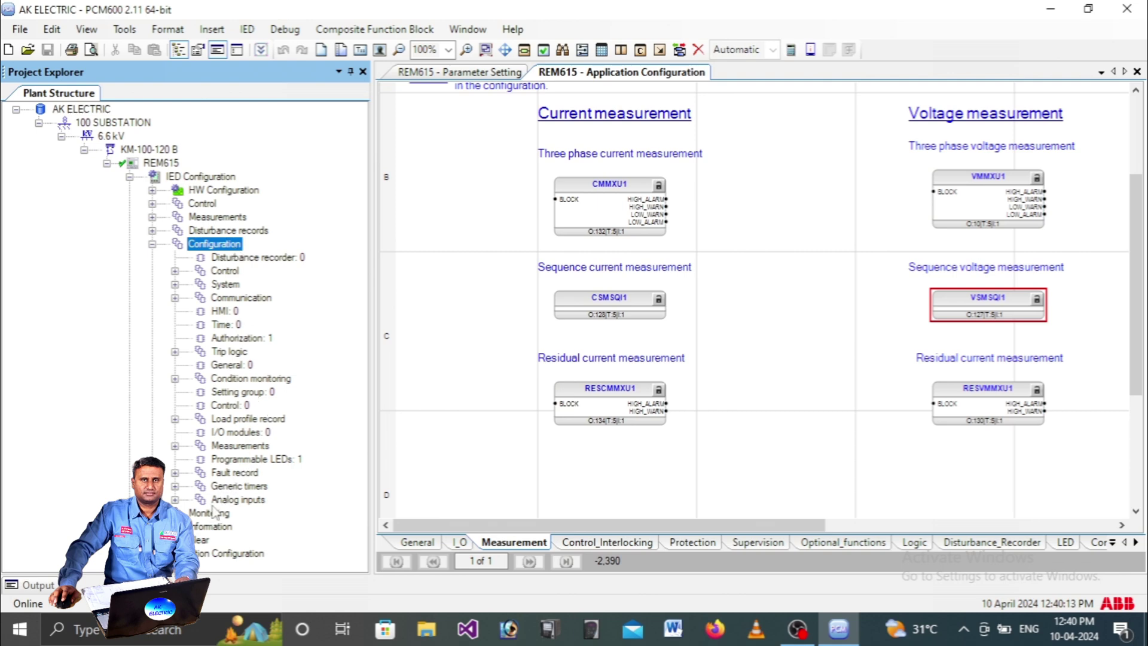
pyautogui.click(175, 499)
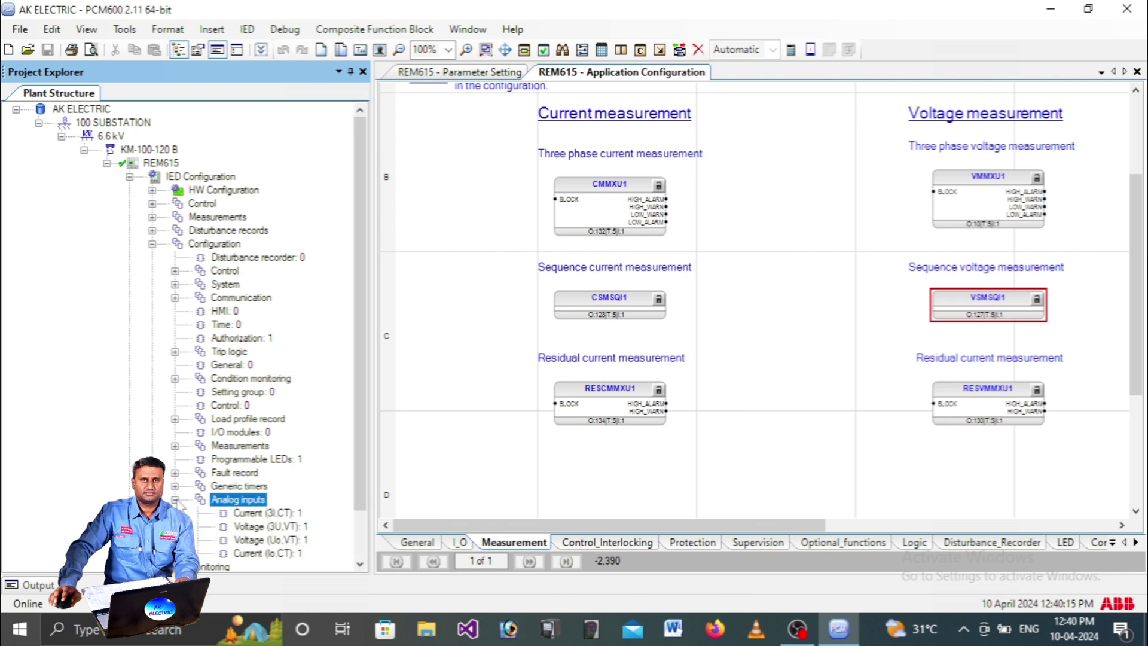
pyautogui.scroll(-1, 320, 471)
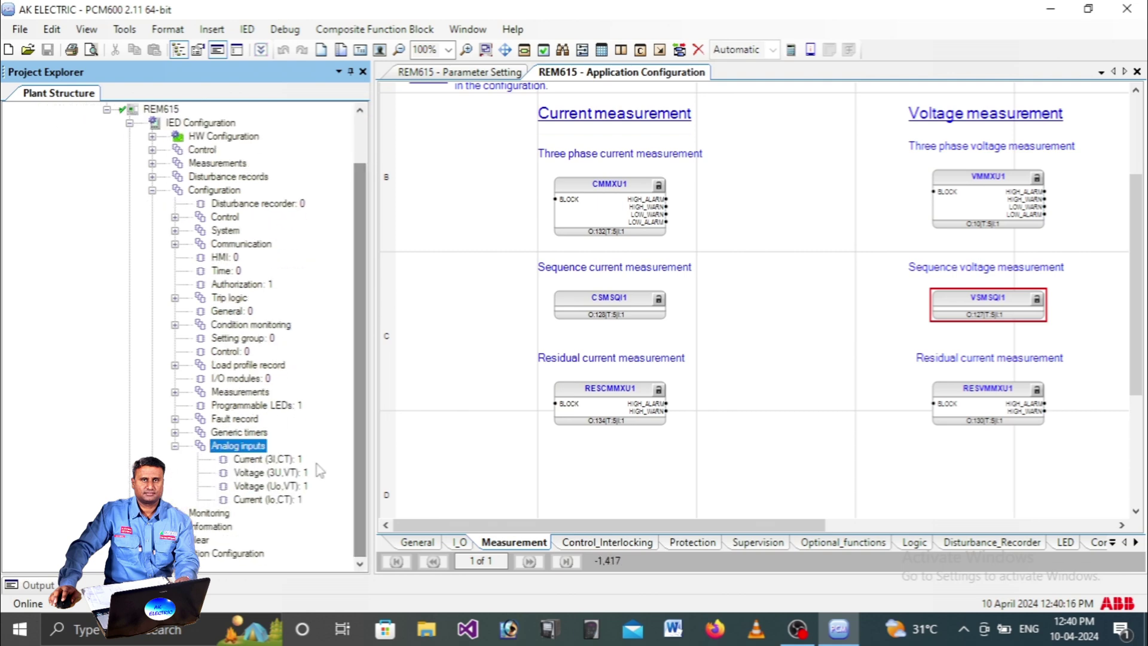
pyautogui.click(284, 461)
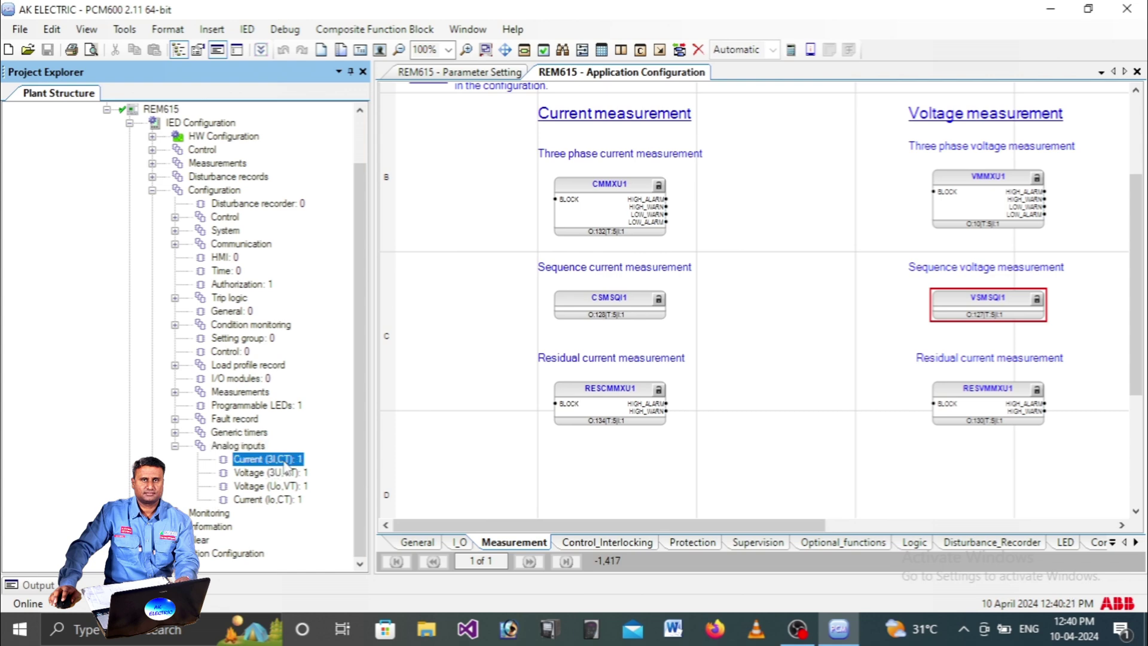
pyautogui.rightClick(284, 466)
pyautogui.click(340, 470)
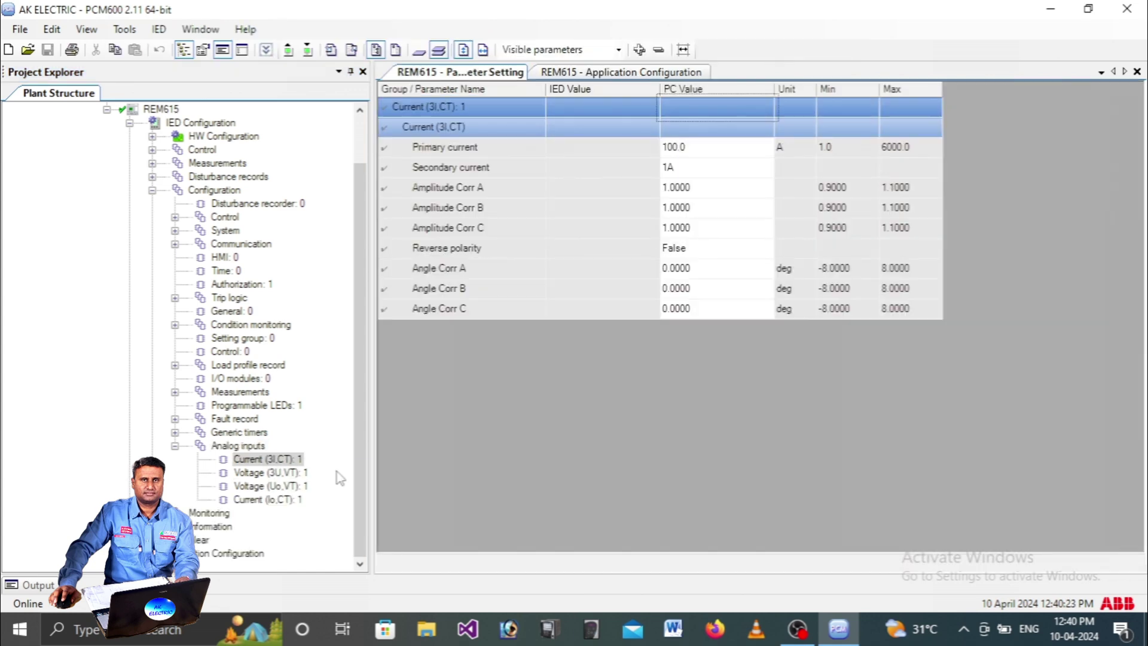
pyautogui.click(679, 148)
pyautogui.click(701, 172)
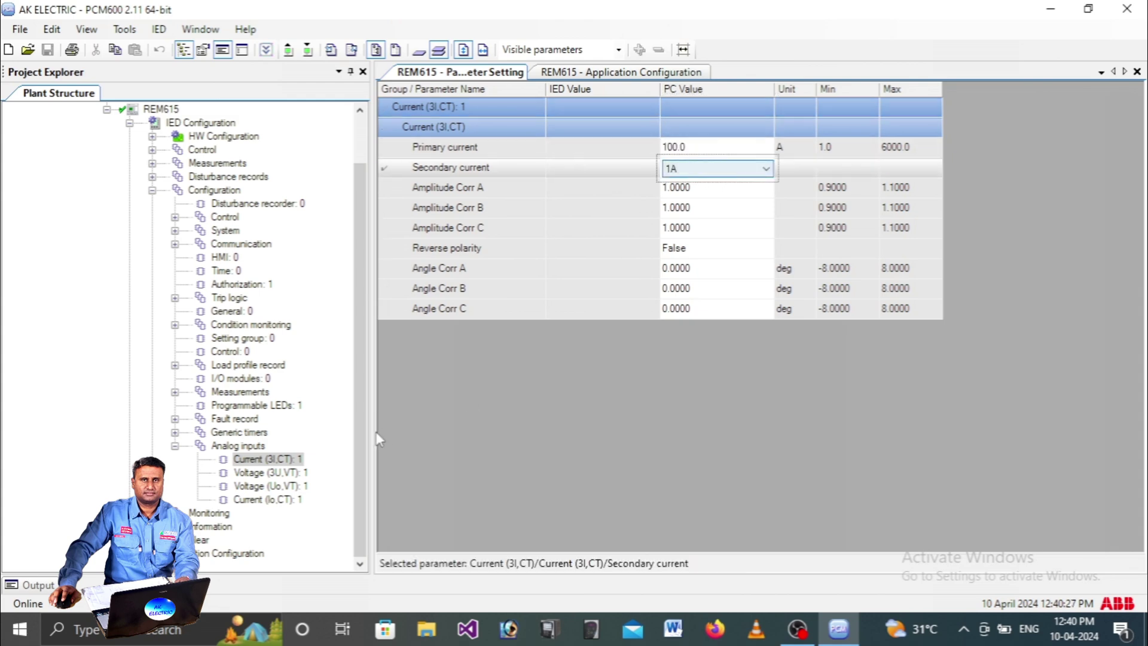
# Review the Voltage (3U,VT), Voltage (Uo,VT) and Current (Io,CT) channels, then list all Configuration parameters
pyautogui.click(281, 472)
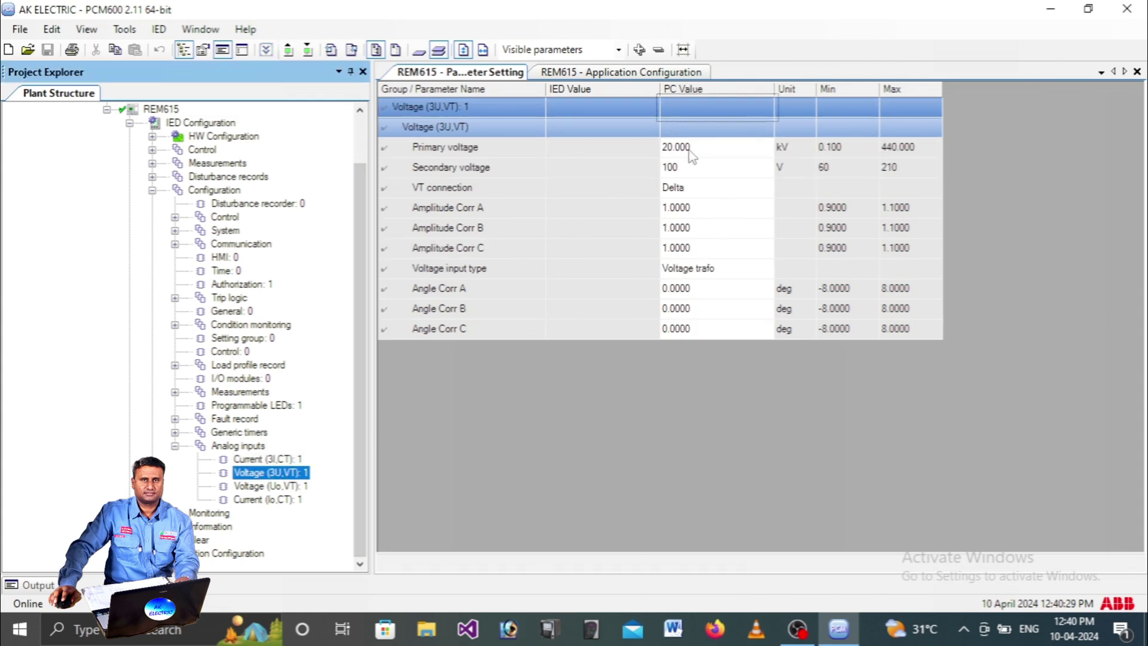
pyautogui.click(284, 488)
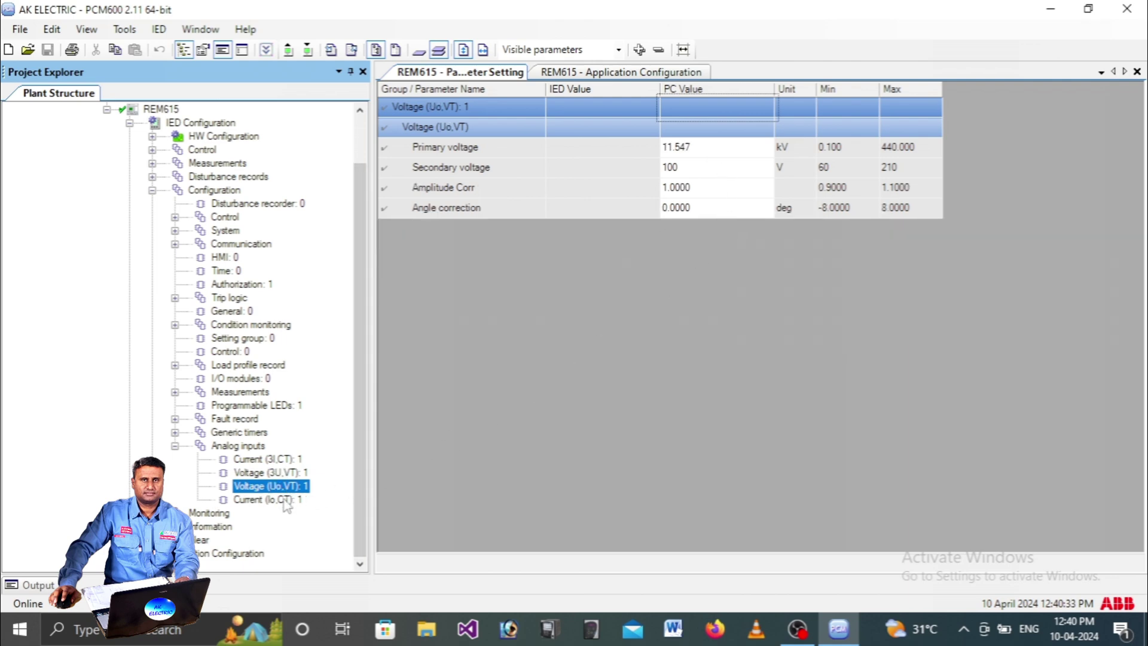
pyautogui.click(281, 499)
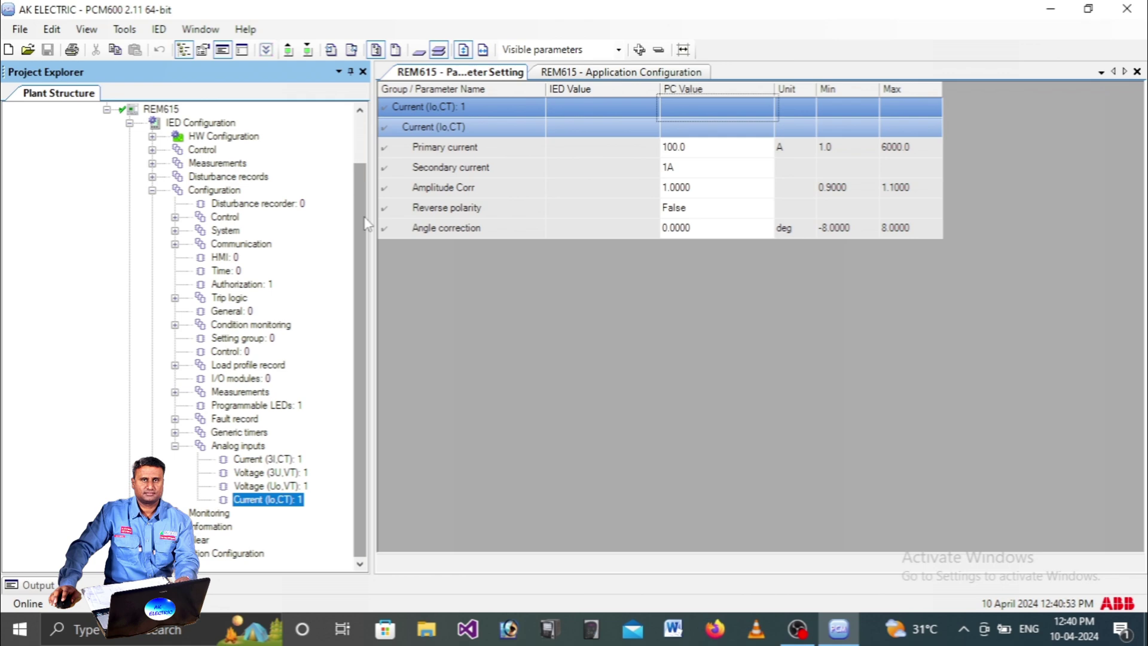
pyautogui.click(175, 445)
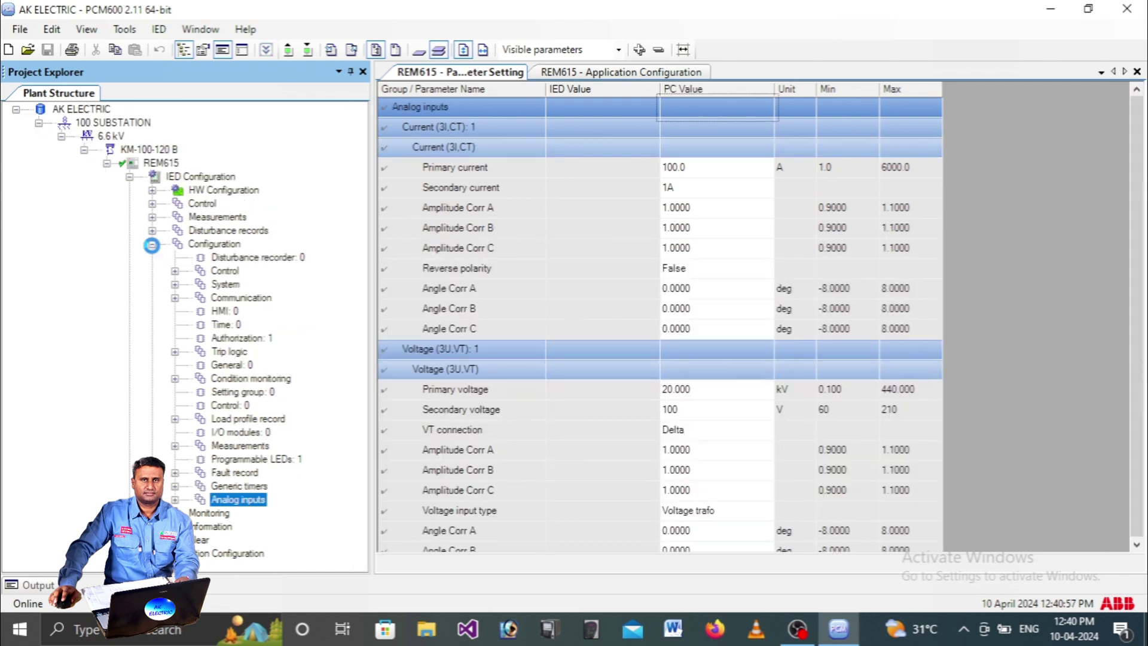
pyautogui.click(152, 245)
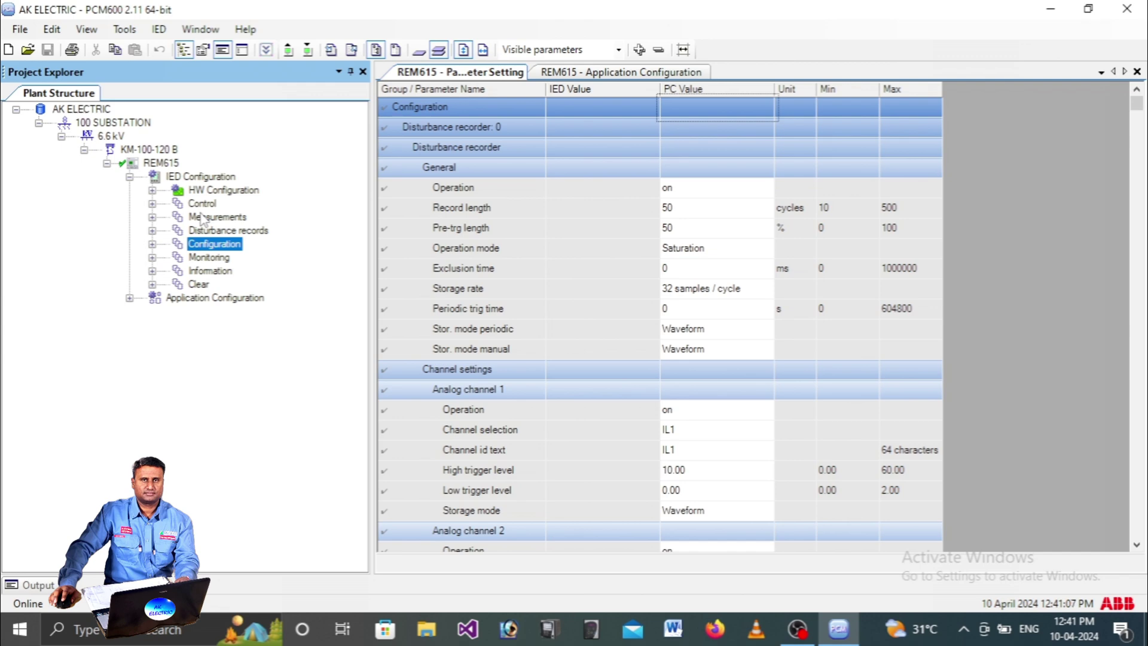
# Collapse IED Configuration and list the Application Configuration parameters, including active setting group 1
pyautogui.click(130, 177)
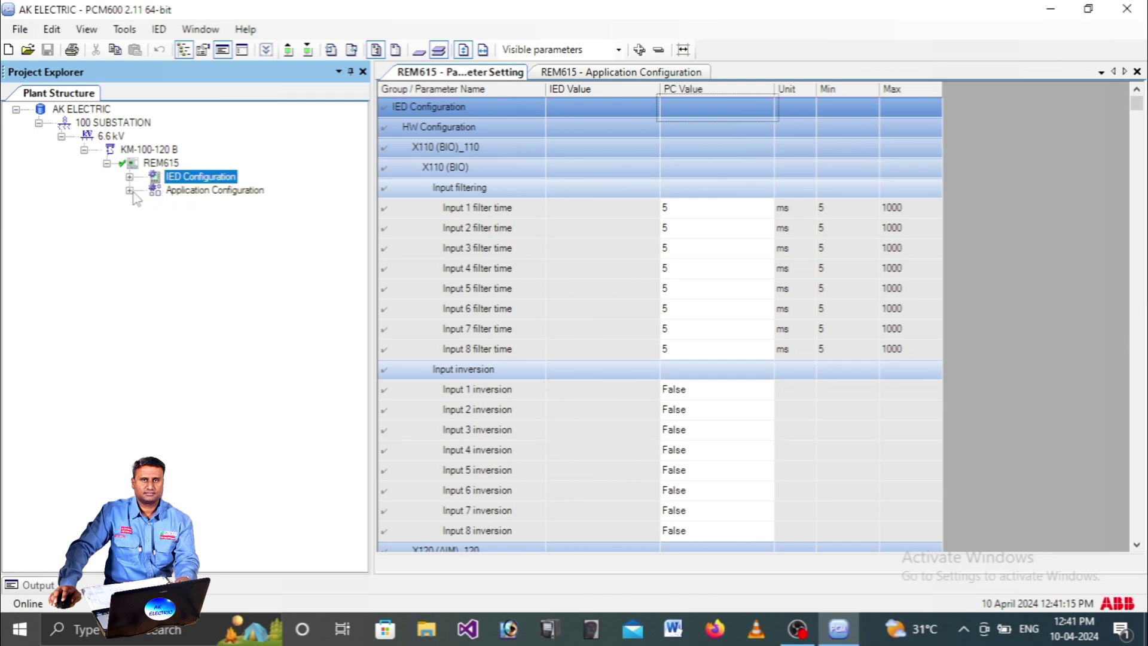
pyautogui.click(128, 190)
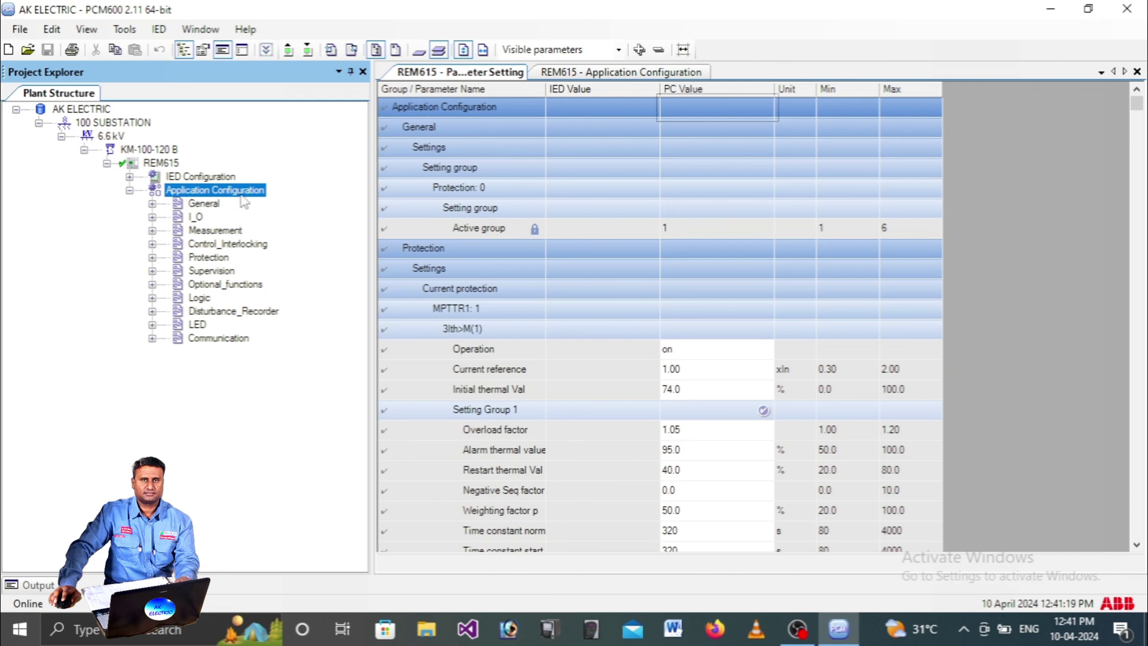
# Open the MPTTR1: 1 thermal overload parameter settings under current protection and scroll through them
pyautogui.click(152, 257)
pyautogui.click(175, 272)
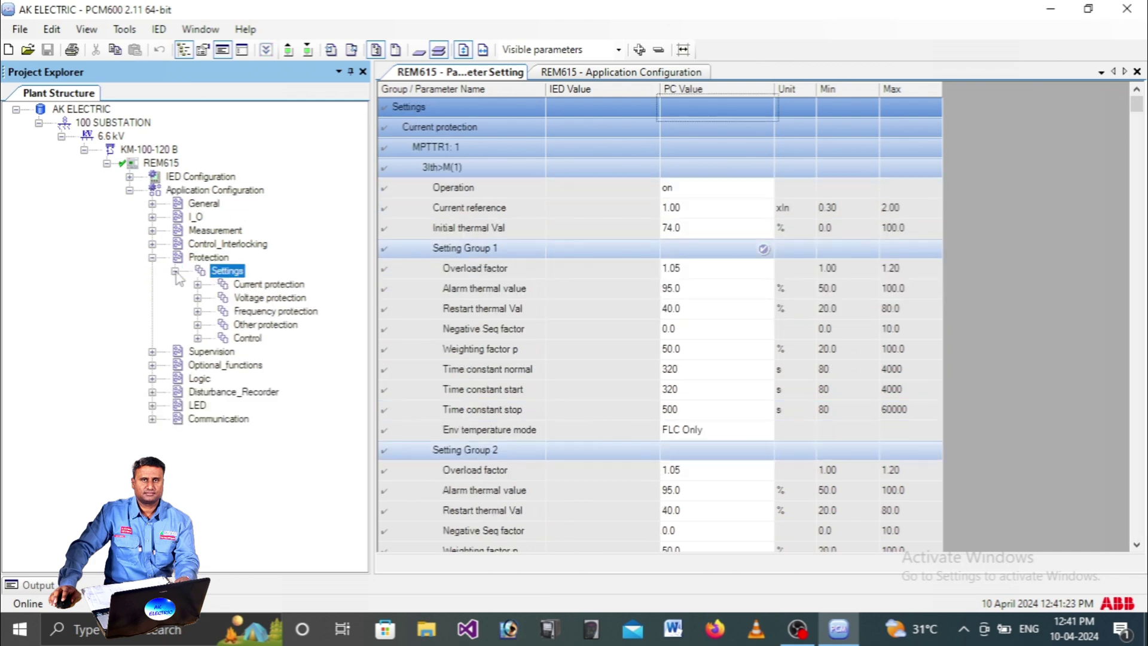
pyautogui.click(197, 285)
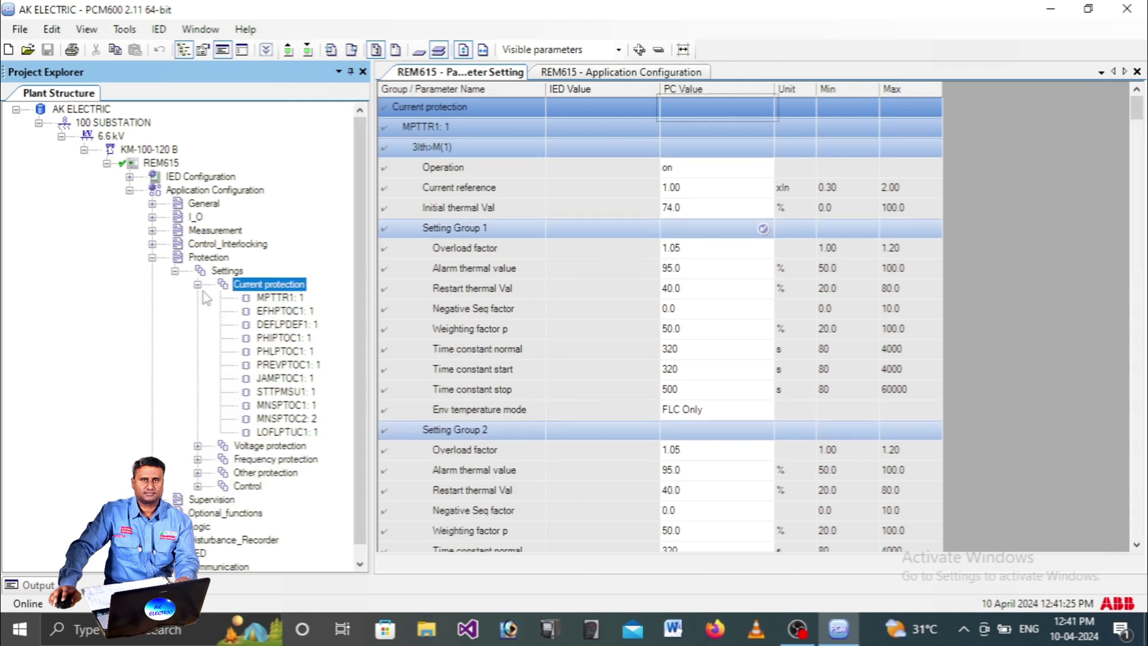
pyautogui.click(288, 300)
pyautogui.rightClick(287, 300)
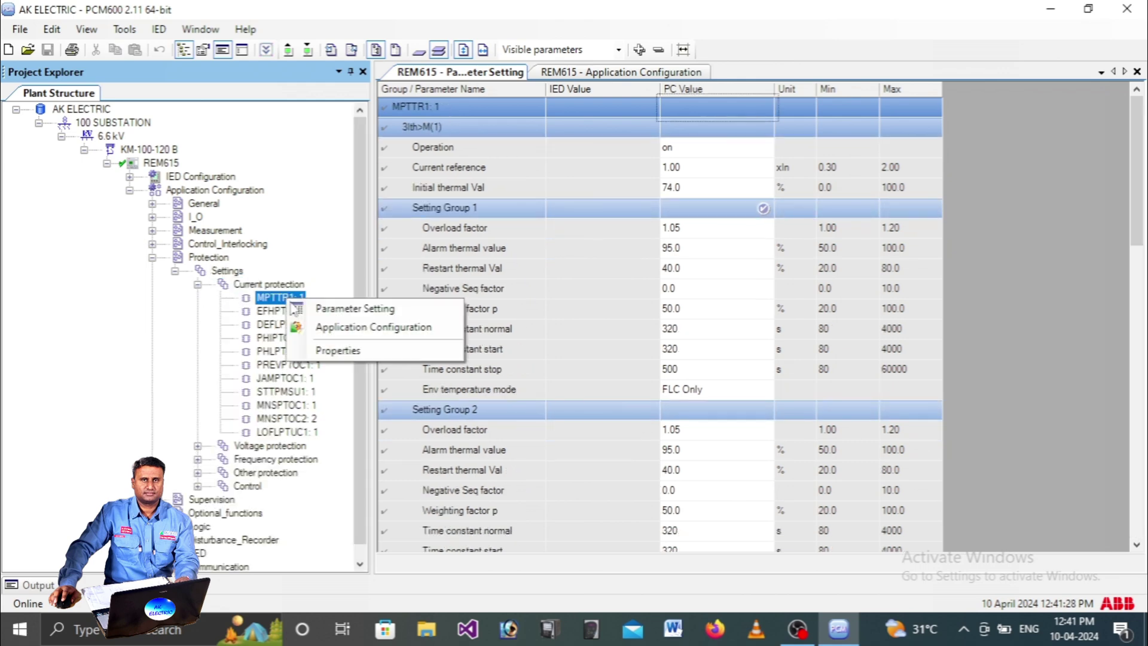
pyautogui.click(328, 310)
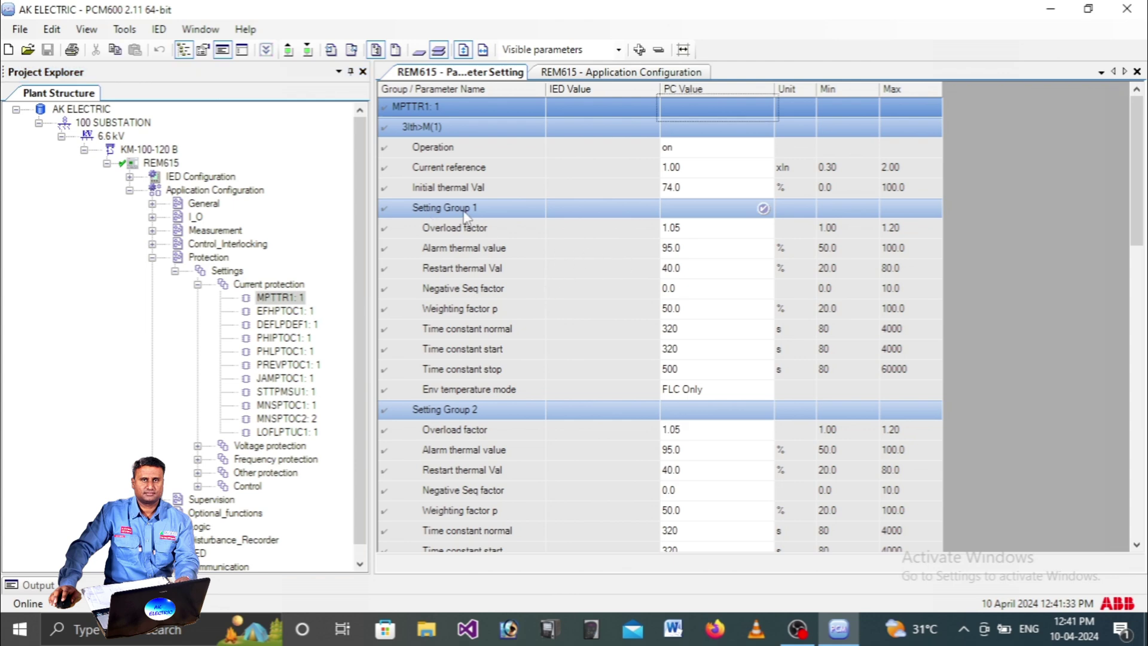
pyautogui.scroll(-5, 501, 424)
pyautogui.scroll(-11, 501, 424)
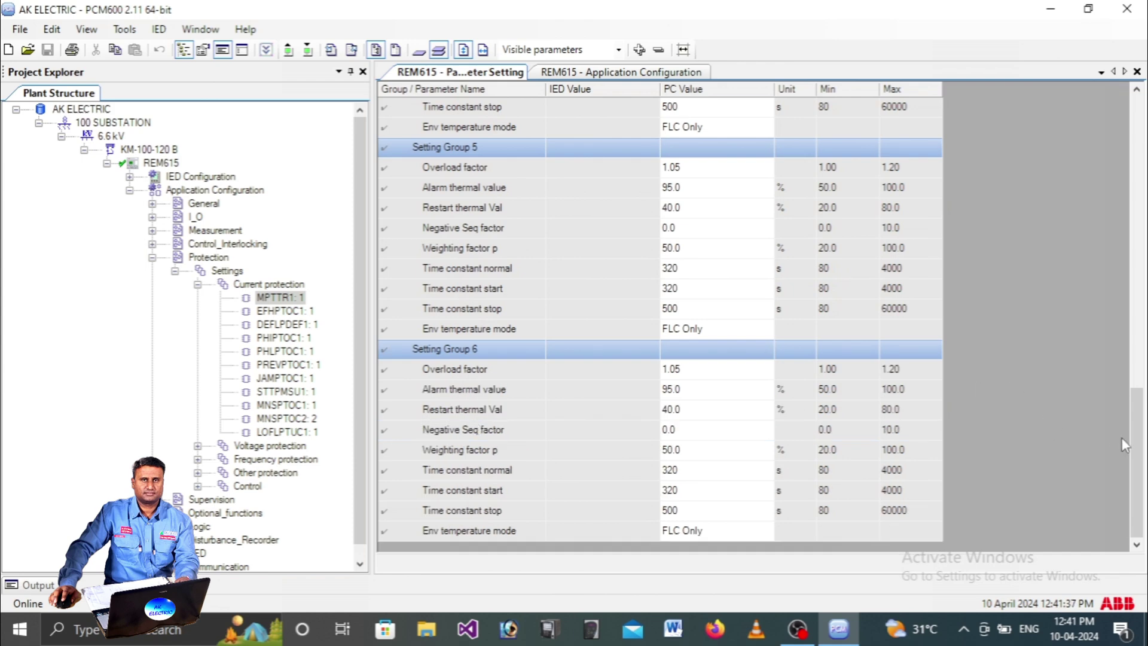
pyautogui.moveTo(1137, 445); pyautogui.dragTo(1137, 153)
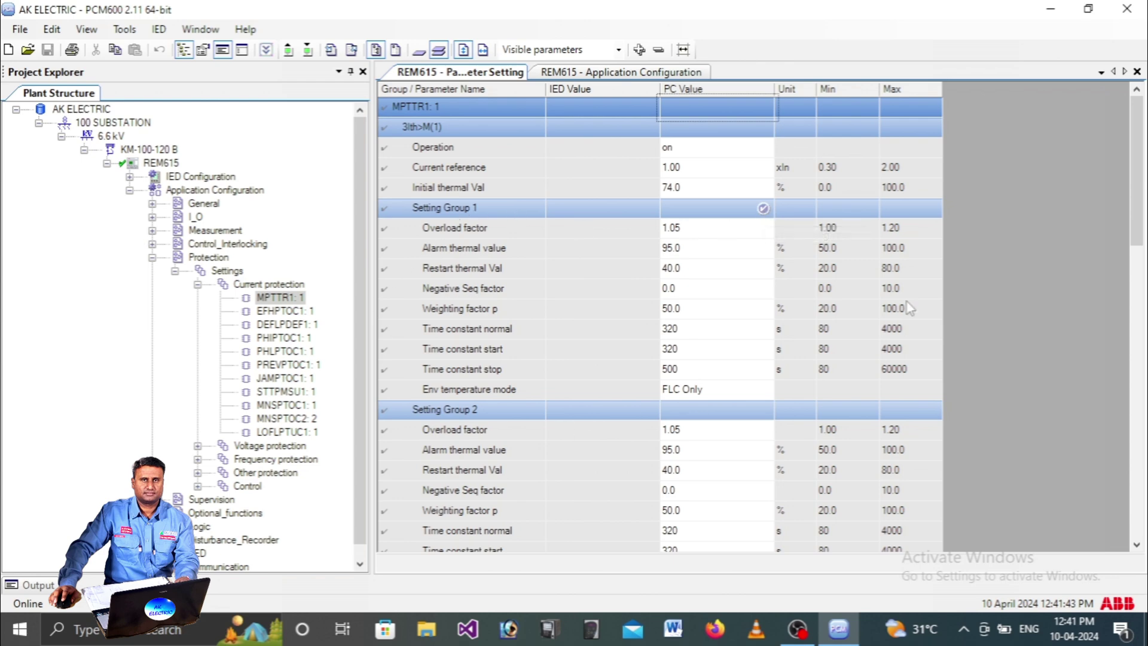
# Review EFHPTOC1, JAMPTOC1, STTPMSU1 and LOFLPTUC1 parameters, then list all current protection settings
pyautogui.click(283, 311)
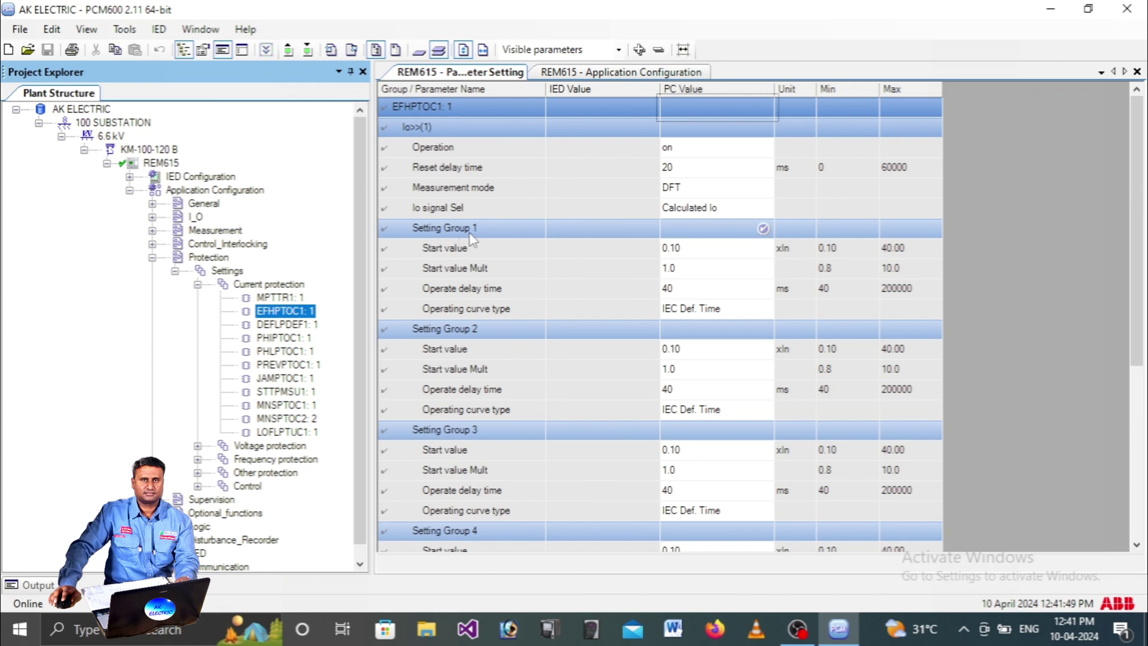
pyautogui.moveTo(762, 232)
pyautogui.click(269, 378)
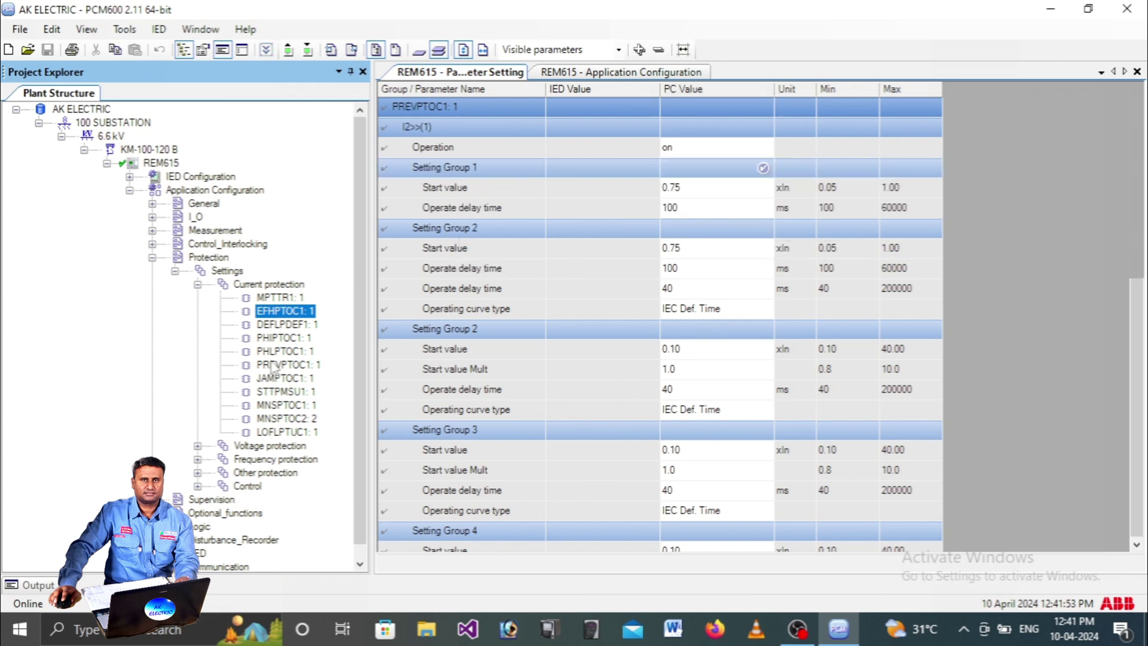
pyautogui.click(278, 391)
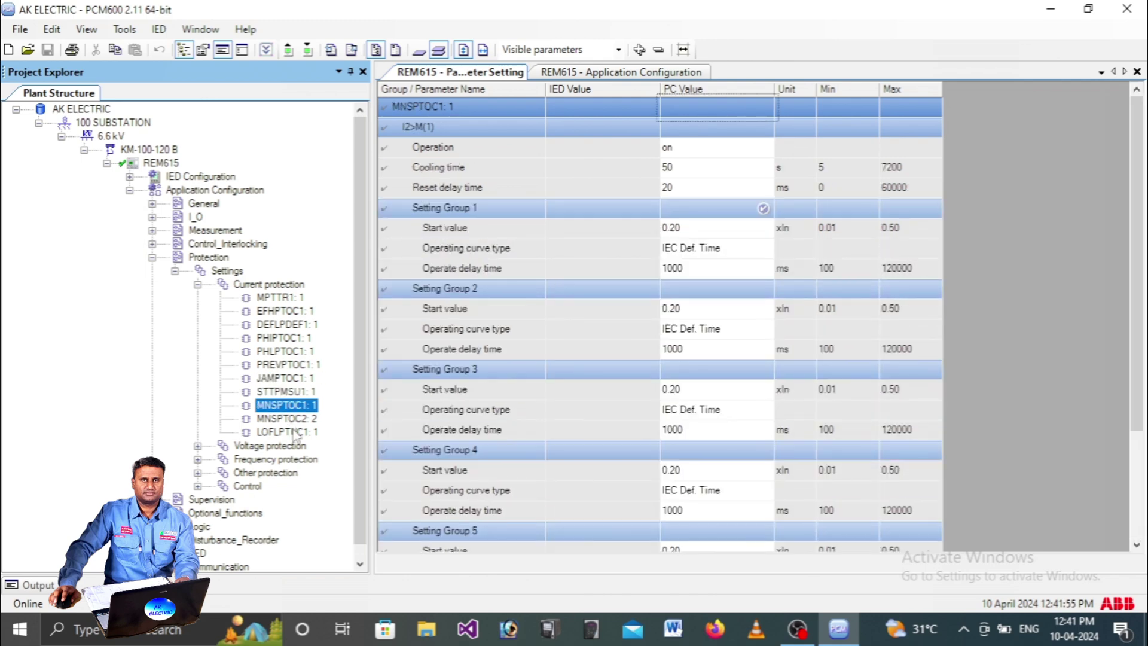
pyautogui.click(287, 431)
pyautogui.click(198, 285)
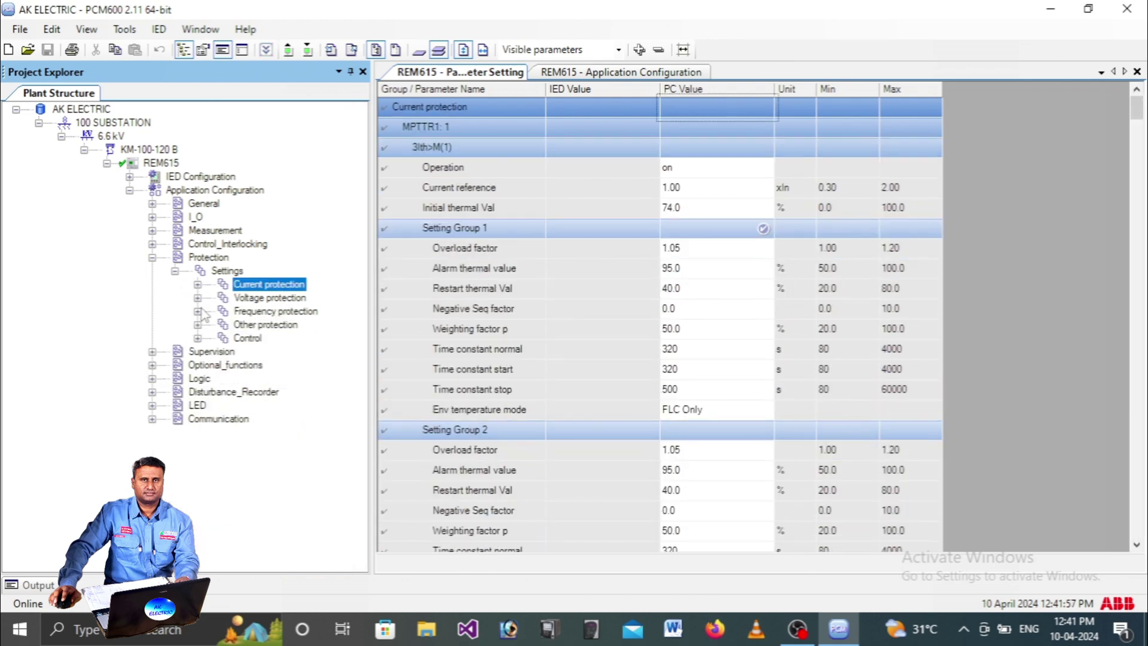
# Review NSPTOV1: 1 voltage protection settings, then show PSPTUV1: 1 in the application configuration diagram
pyautogui.click(198, 298)
pyautogui.click(282, 310)
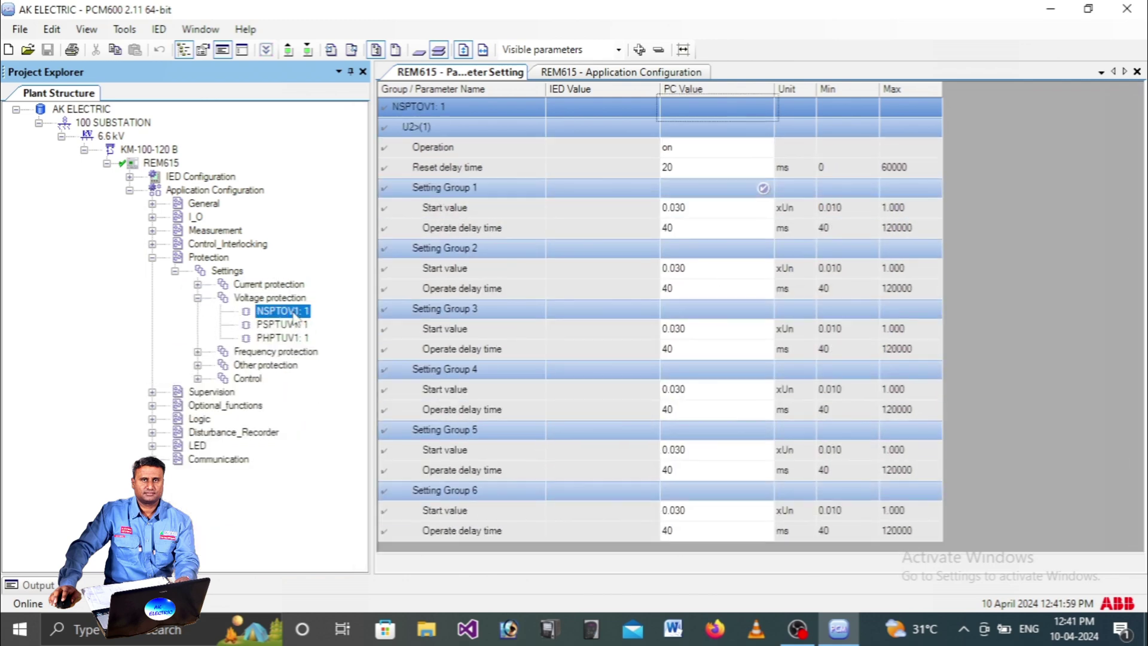
pyautogui.rightClick(292, 311)
pyautogui.click(332, 321)
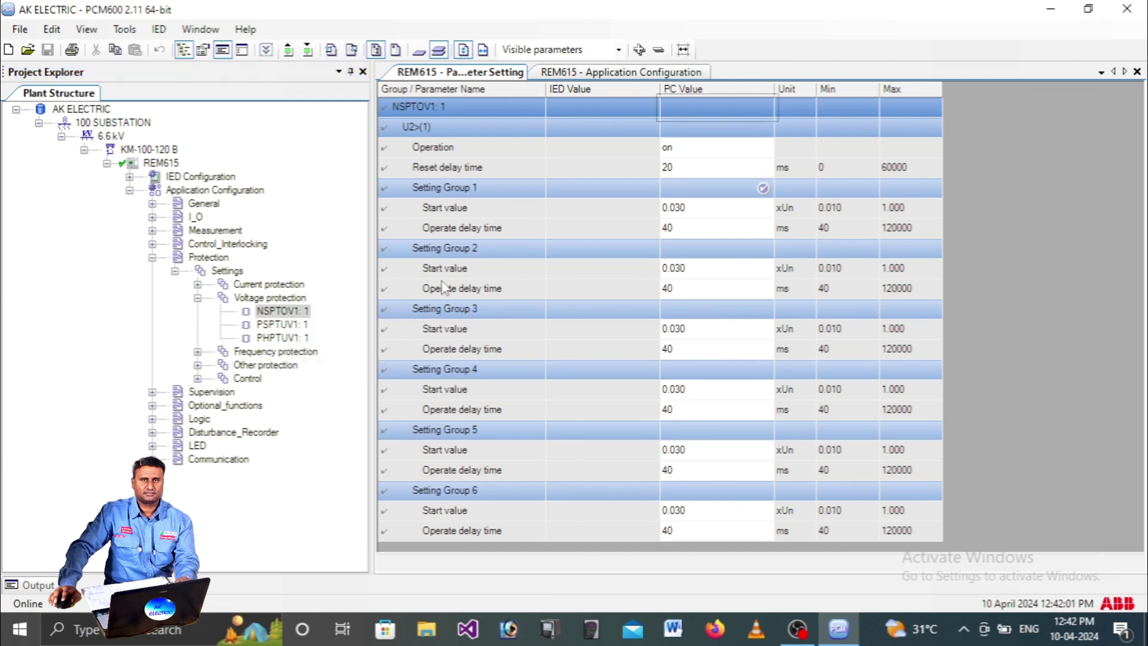
pyautogui.click(281, 324)
pyautogui.rightClick(297, 326)
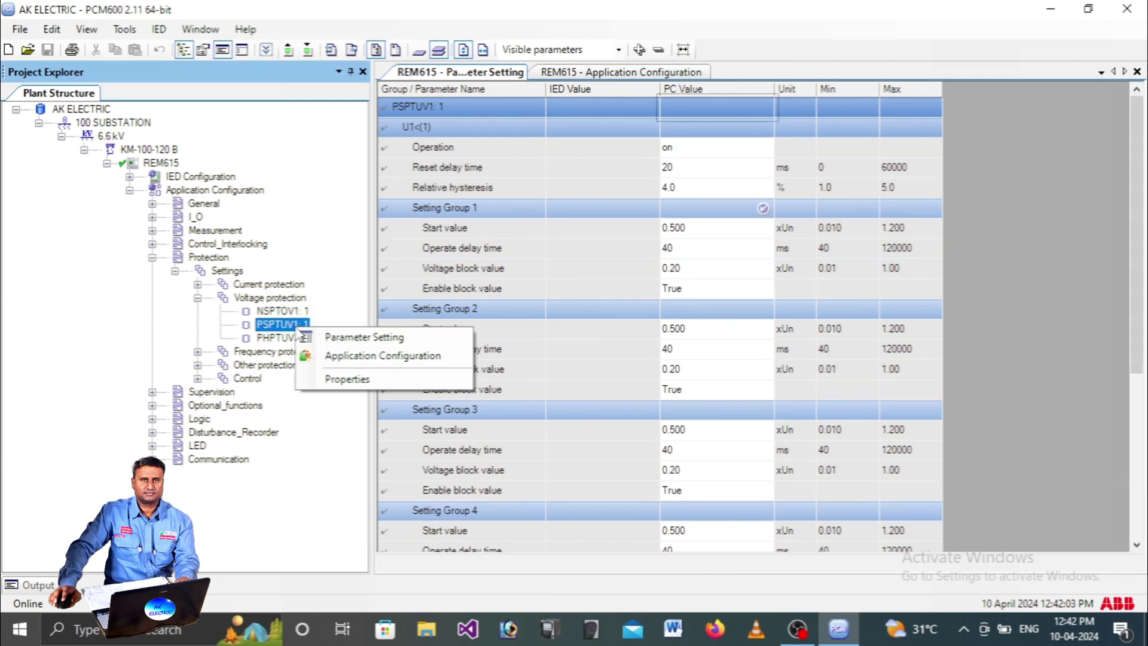
pyautogui.click(355, 359)
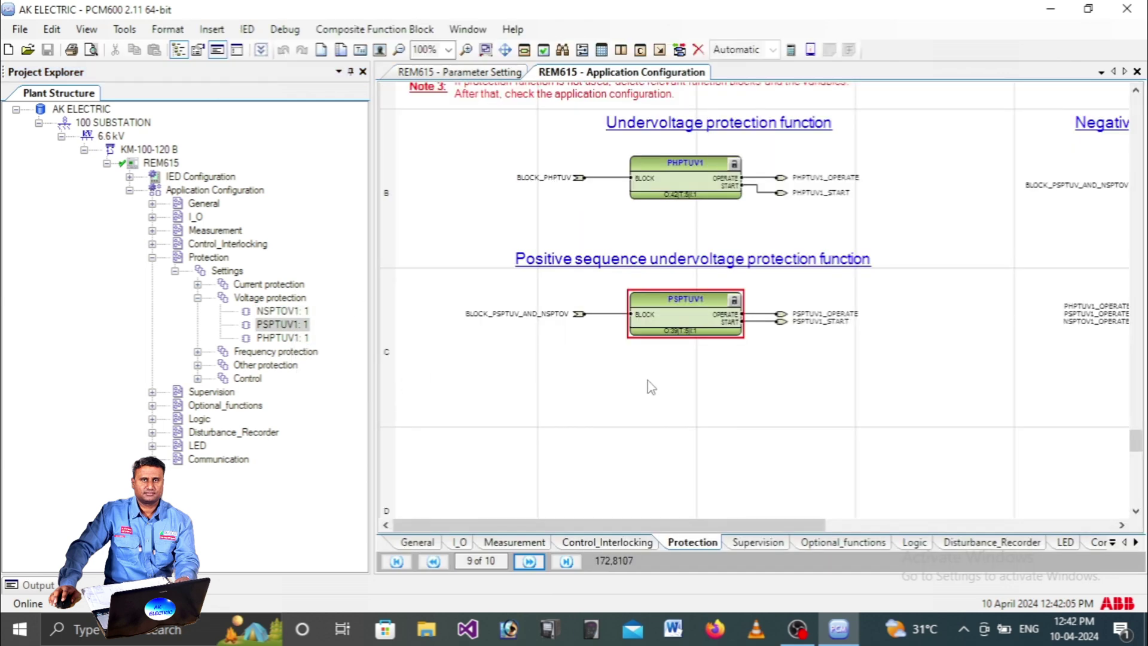
# Browse the Control_Interlocking, Supervision, Measurement and Protection sheets and select the PHPTUV1_OPERATE output
pyautogui.click(618, 543)
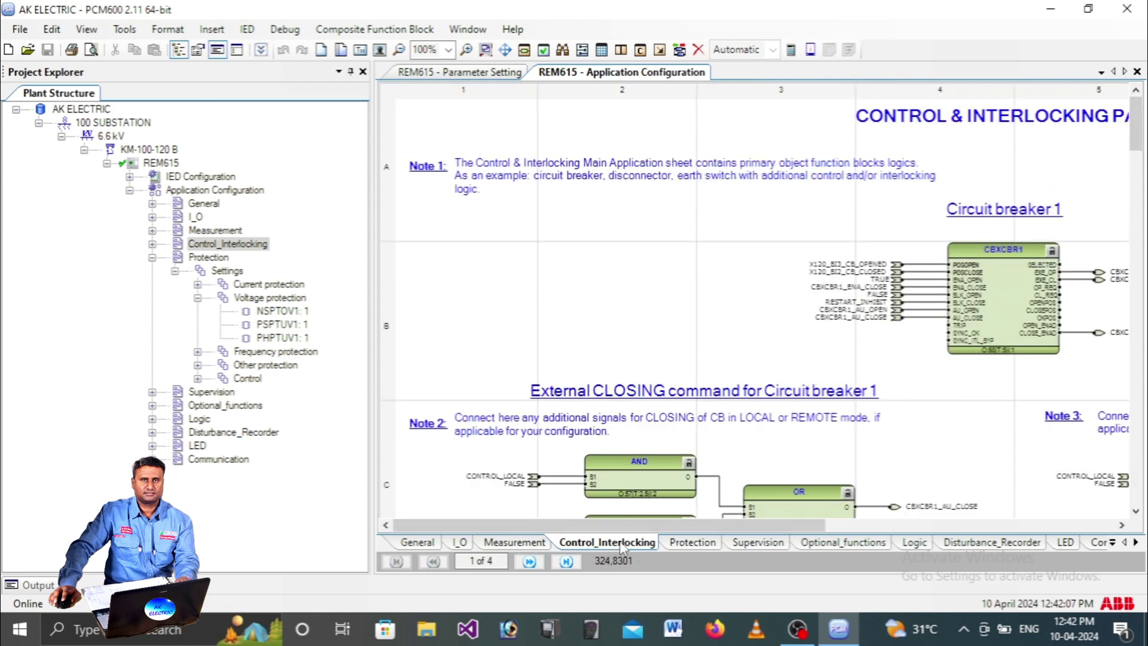
pyautogui.click(759, 542)
pyautogui.click(694, 542)
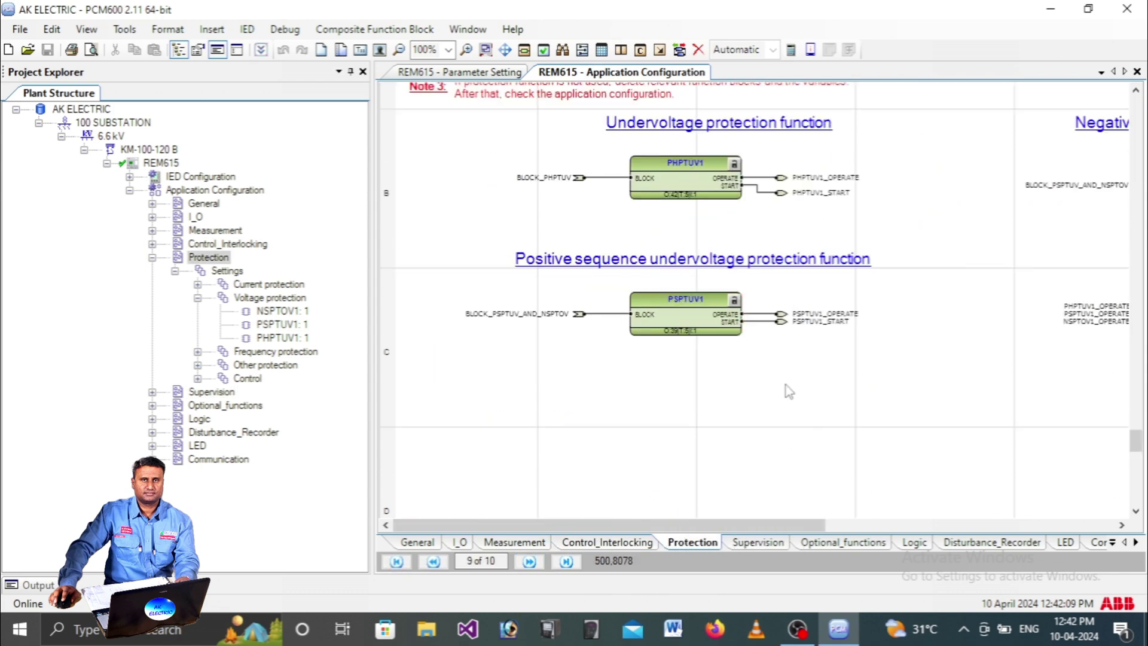
pyautogui.click(757, 541)
pyautogui.click(607, 541)
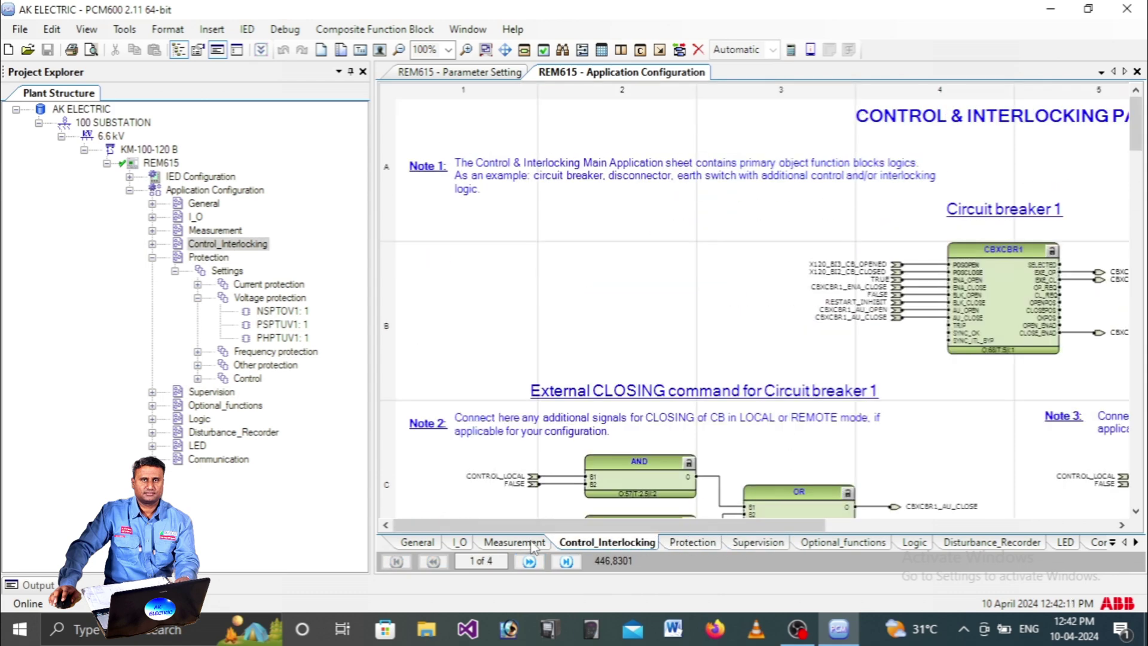
pyautogui.click(514, 541)
pyautogui.click(757, 541)
pyautogui.click(694, 542)
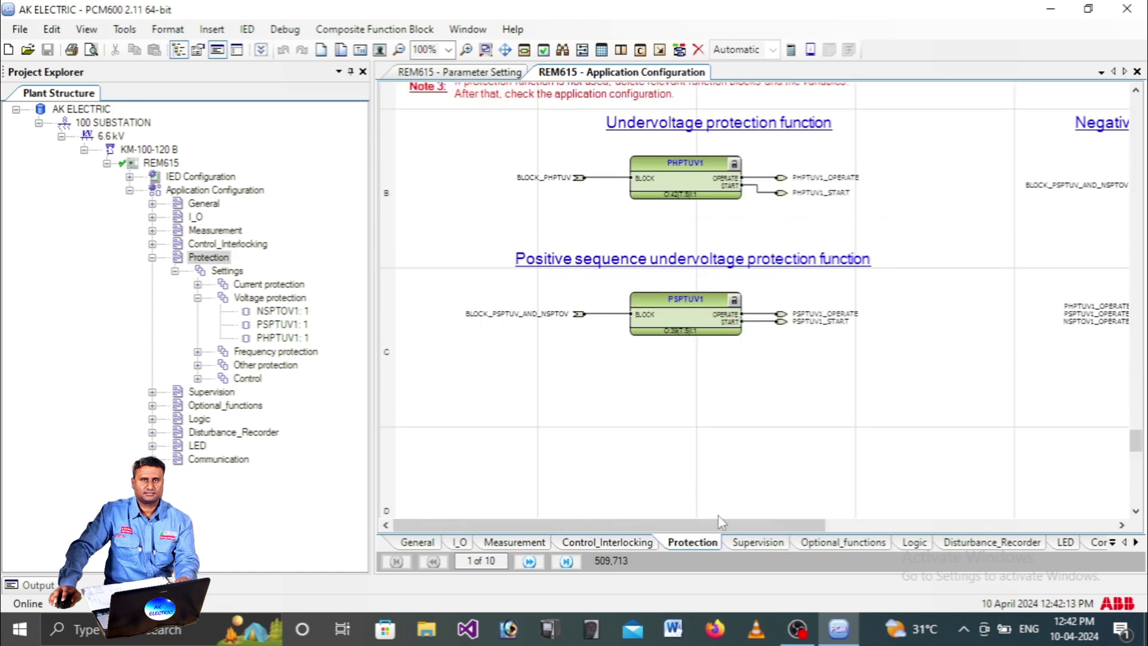
pyautogui.scroll(1, 759, 329)
pyautogui.click(781, 231)
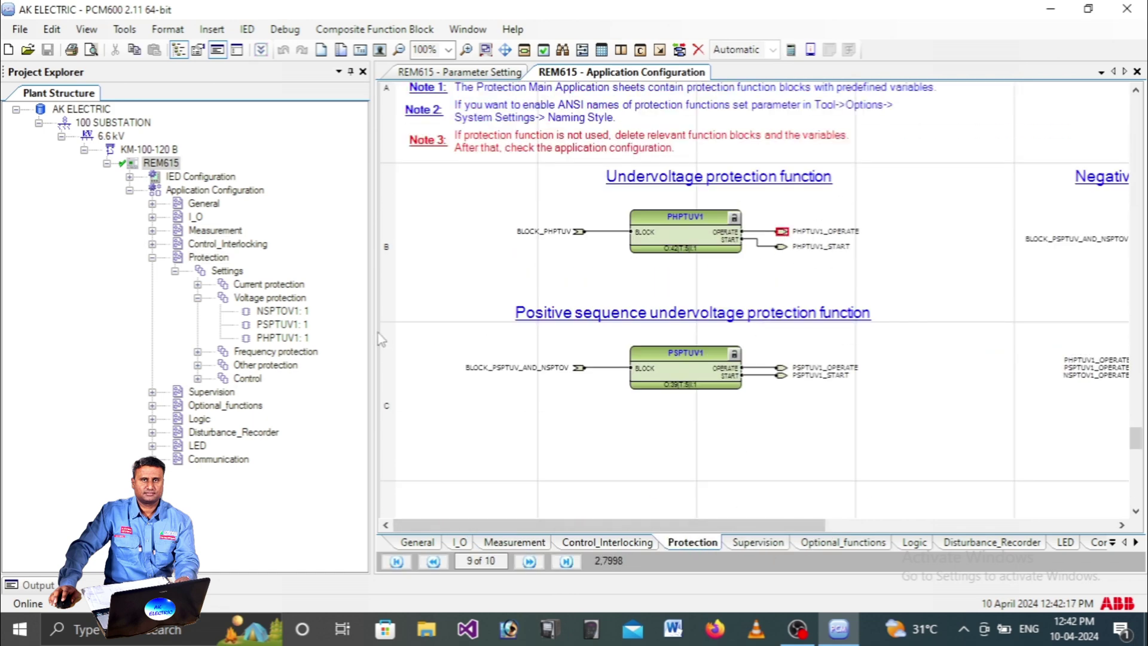
# Open the FRPFRQ1: 1 frequency protection parameter settings
pyautogui.click(197, 297)
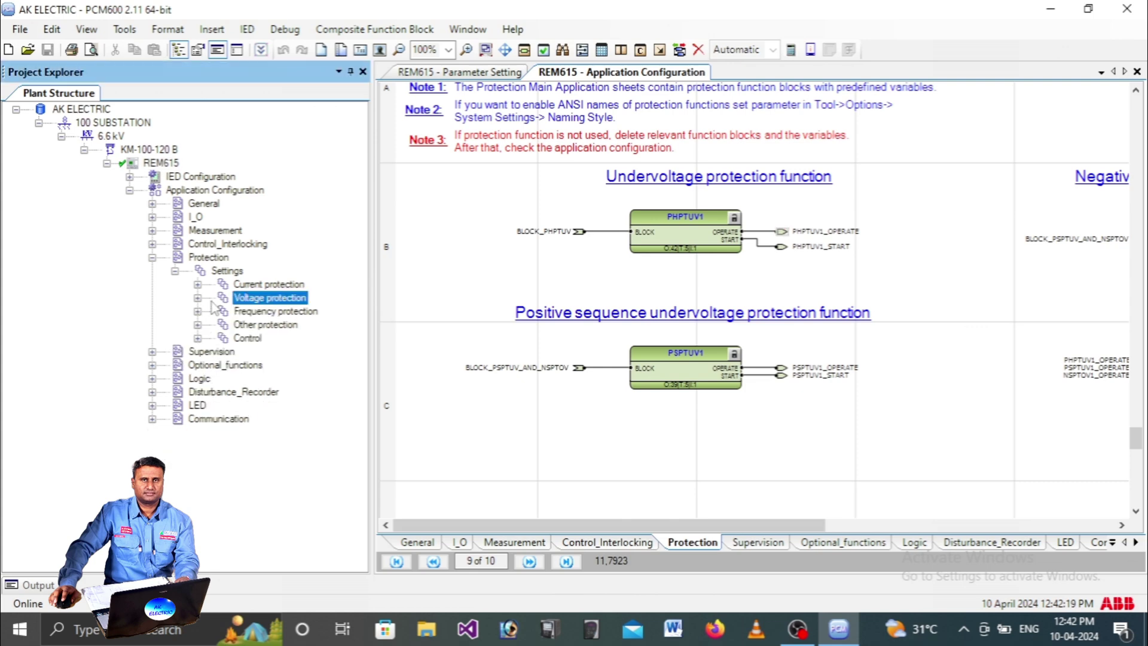
pyautogui.click(198, 311)
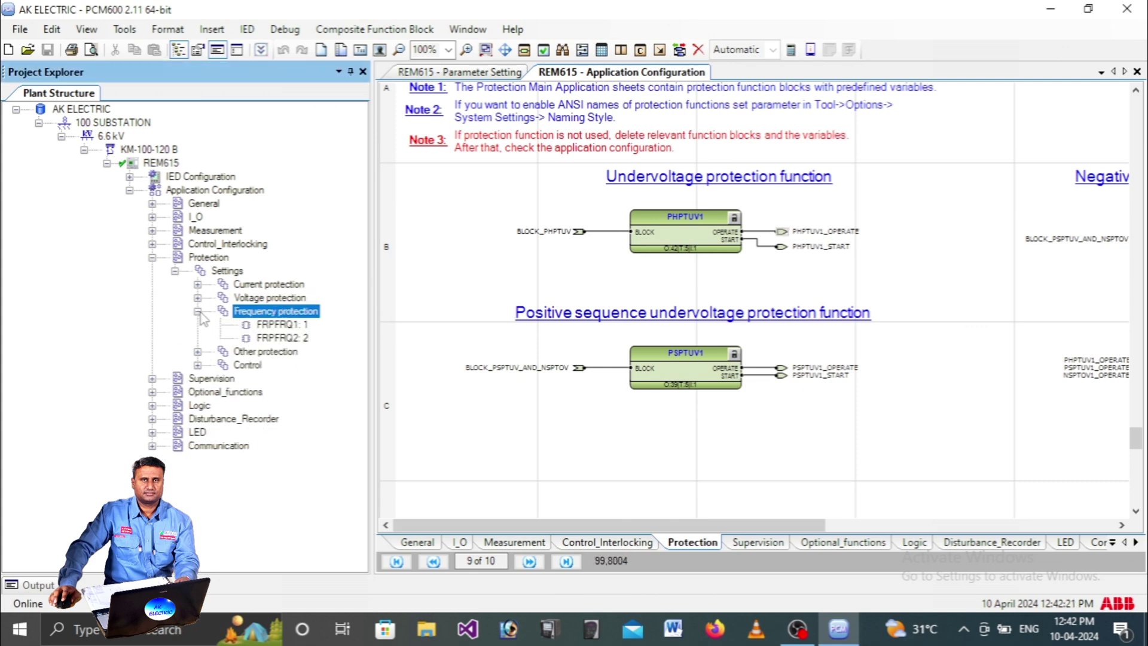
pyautogui.click(276, 325)
pyautogui.rightClick(275, 329)
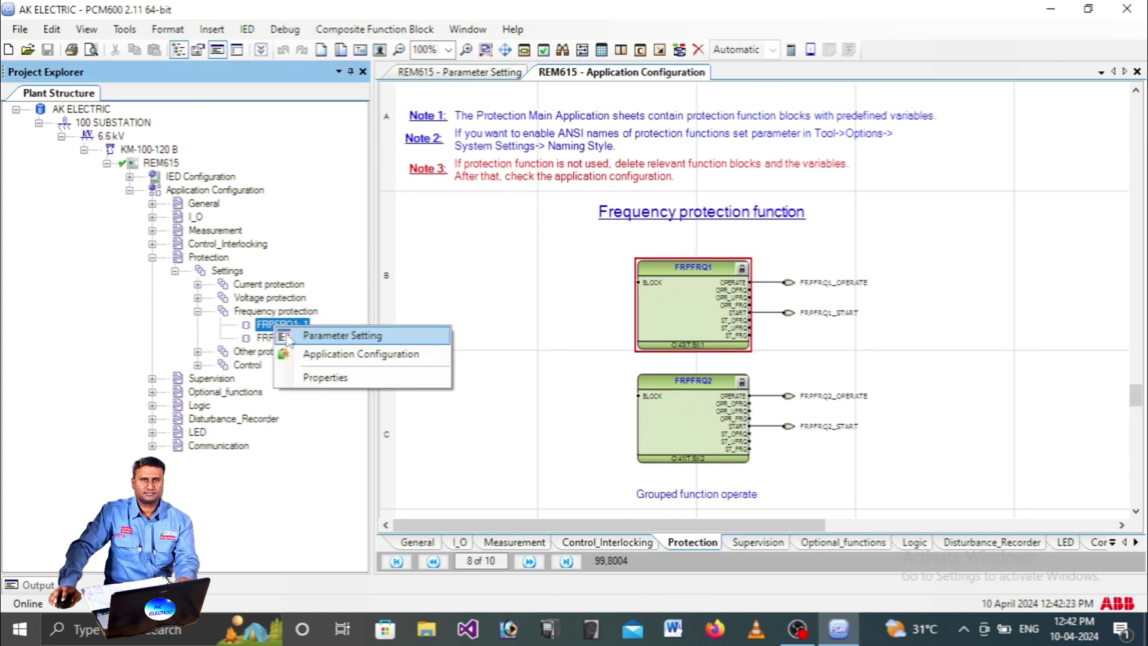
pyautogui.click(307, 336)
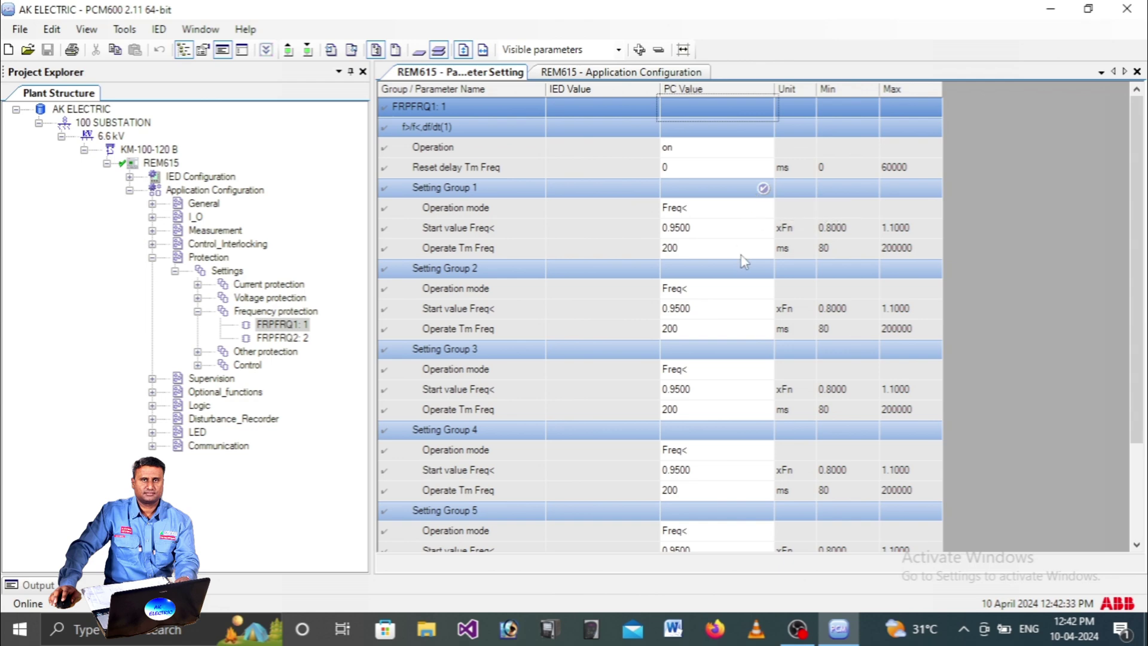
# Review the frequency, other protection and control settings, including CCBRBRF1 and ESMGAPC1: 1
pyautogui.click(198, 311)
pyautogui.click(198, 325)
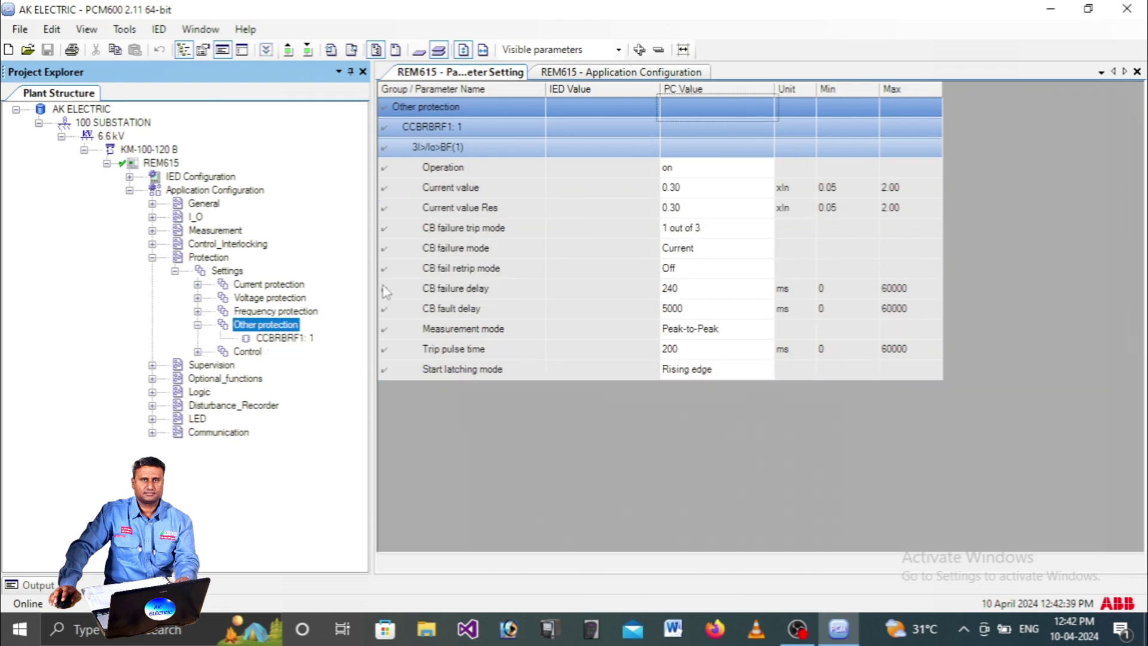
pyautogui.click(198, 324)
pyautogui.click(198, 337)
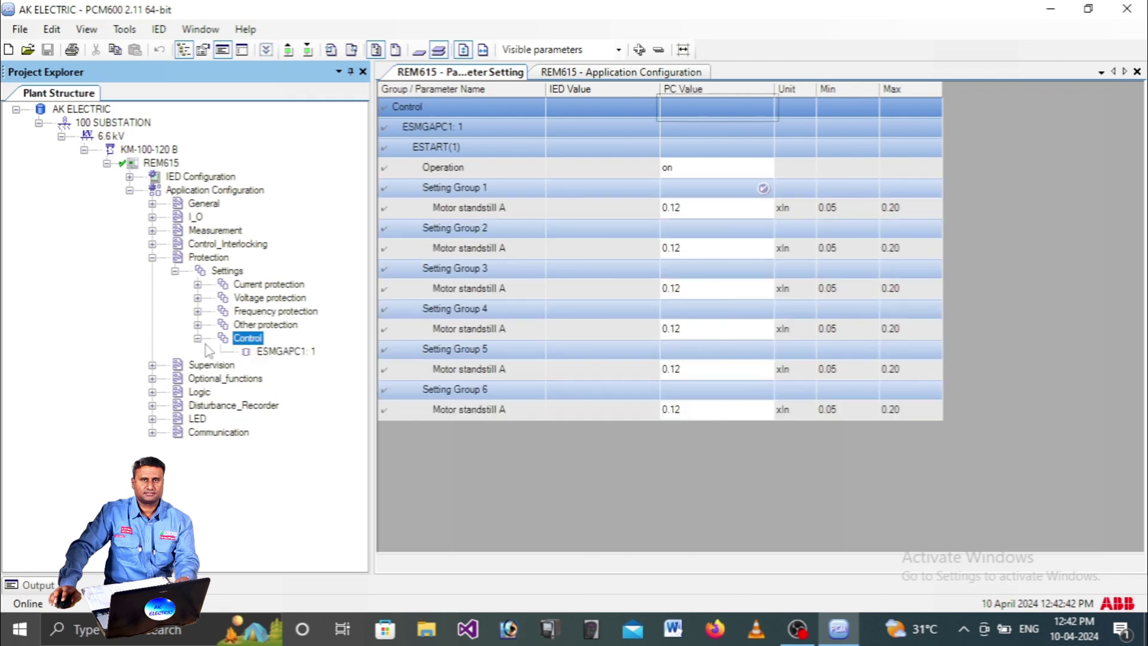
pyautogui.click(280, 353)
pyautogui.moveTo(487, 278)
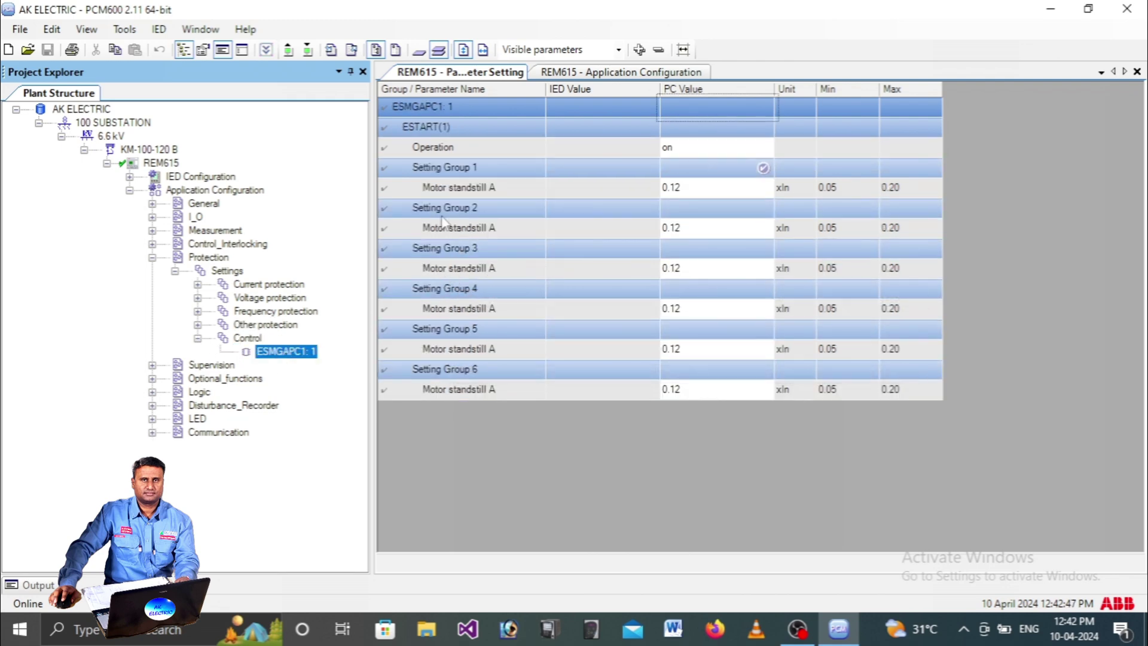
# Collapse Control, protection Settings and Protection back up to Application Configuration
pyautogui.click(198, 337)
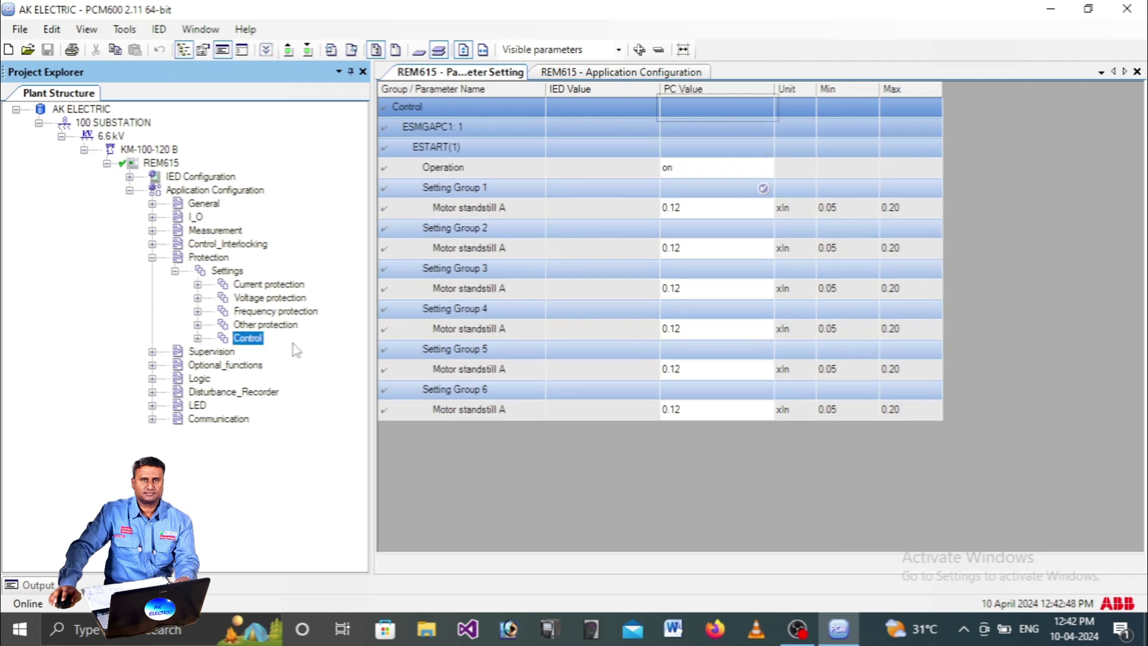
pyautogui.click(174, 272)
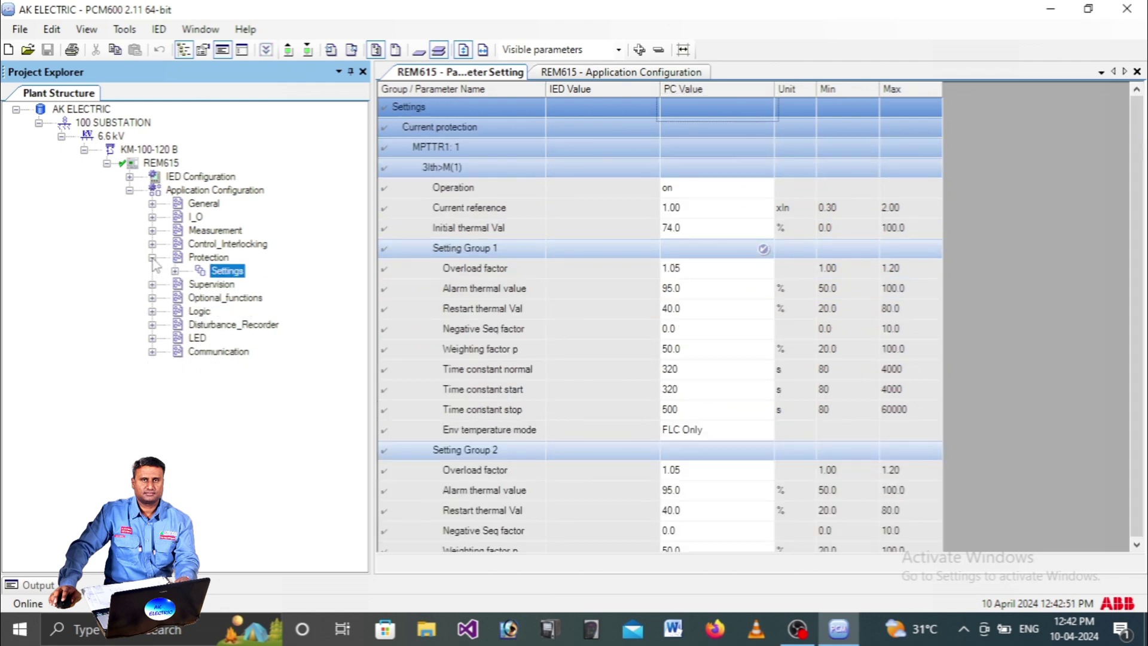
pyautogui.click(152, 257)
pyautogui.click(130, 190)
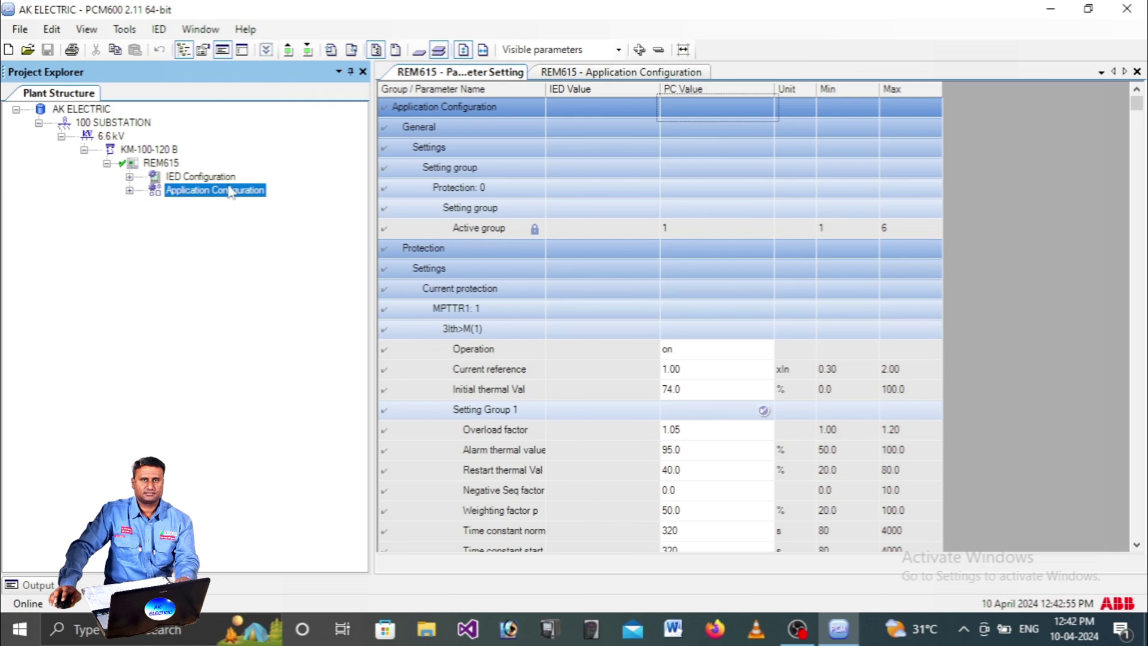
# List the whole REM615 device's parameters and dismiss its Read from IED menu without reading
pyautogui.click(160, 166)
pyautogui.rightClick(160, 166)
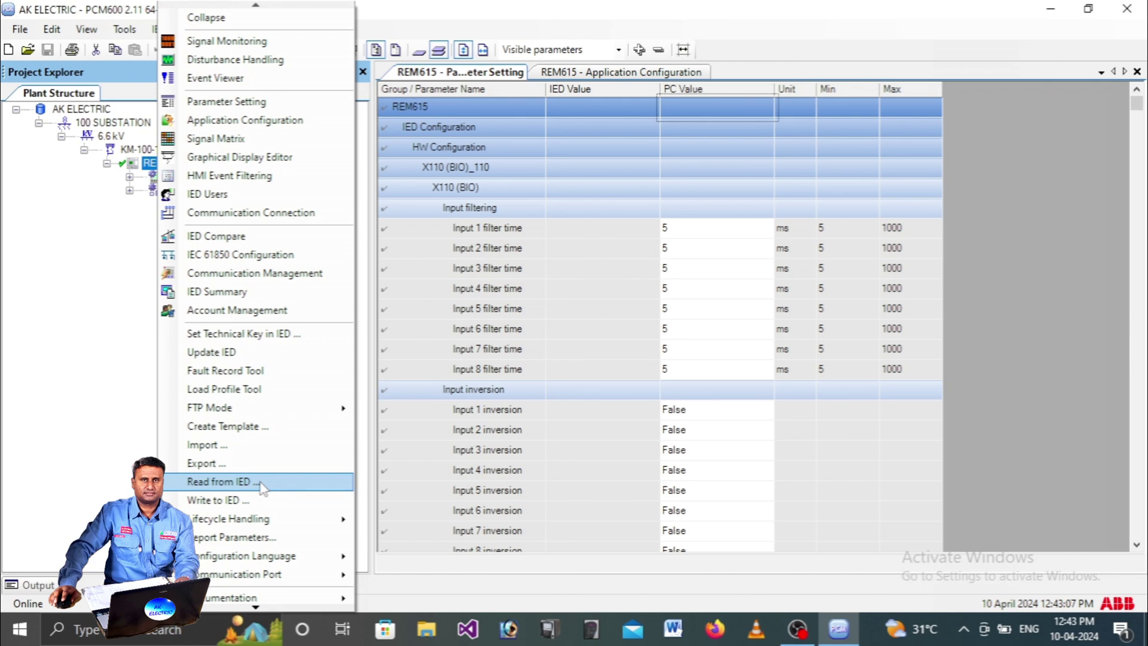
pyautogui.click(69, 326)
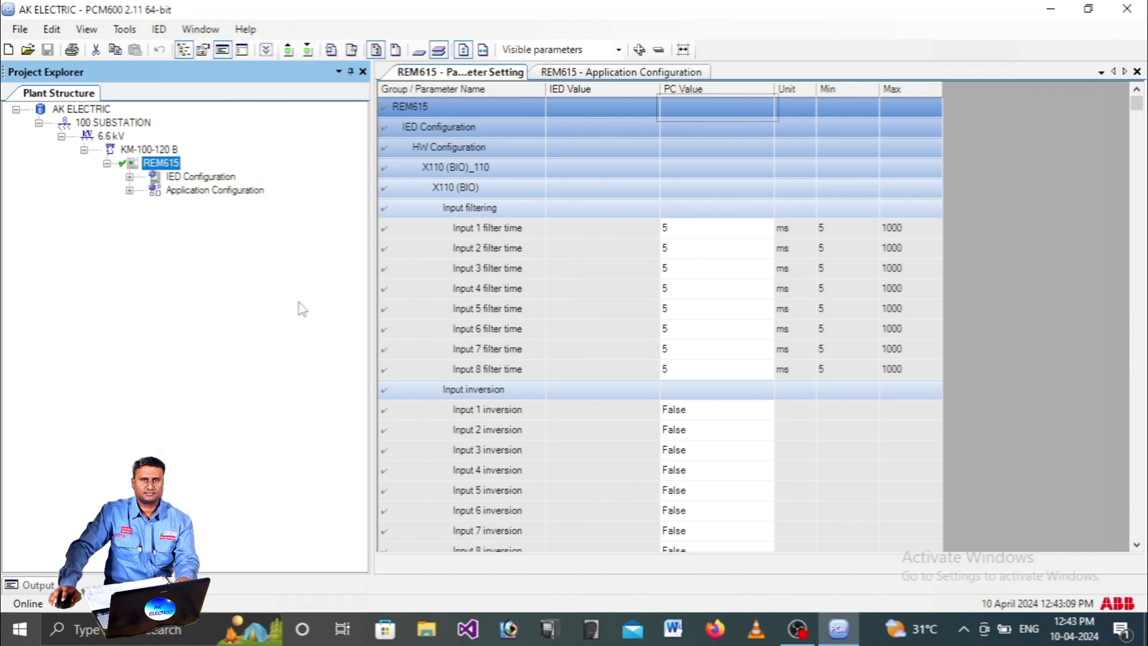